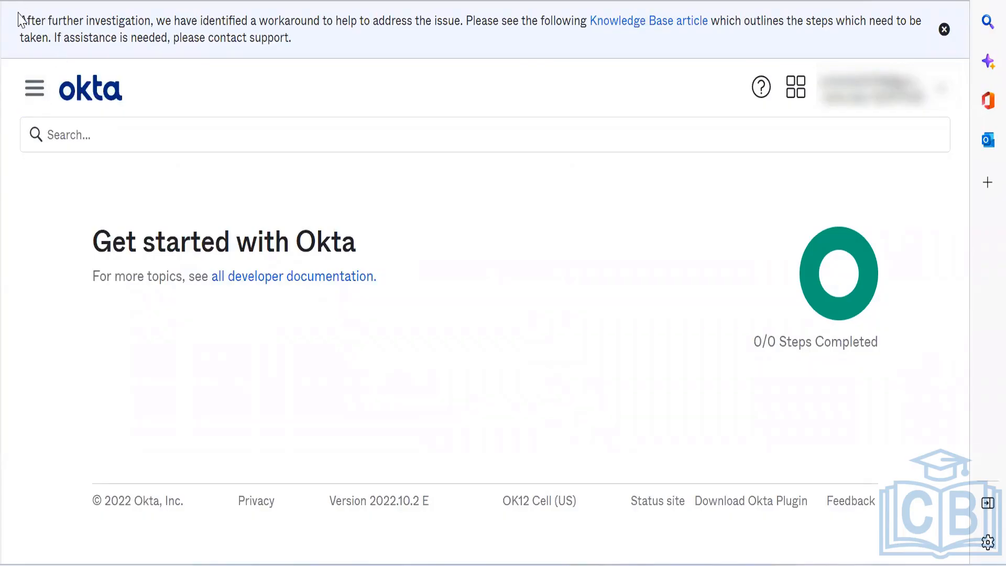
# Read the admin dashboard banner about the issue workaround and its Knowledge Base article, highlighting the notice text.
pyautogui.moveTo(21, 20); pyautogui.dragTo(150, 37)
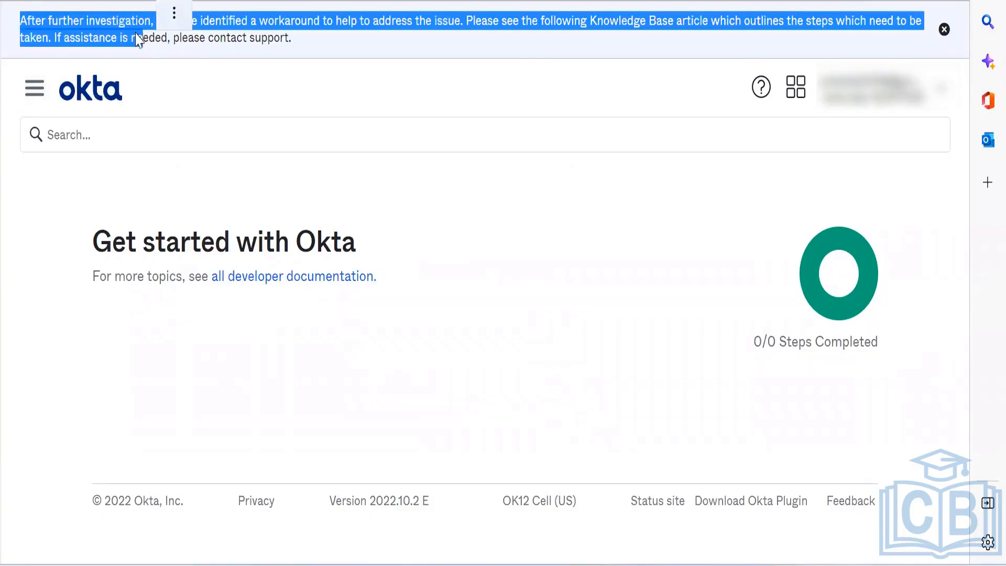
pyautogui.tripleClick(138, 40)
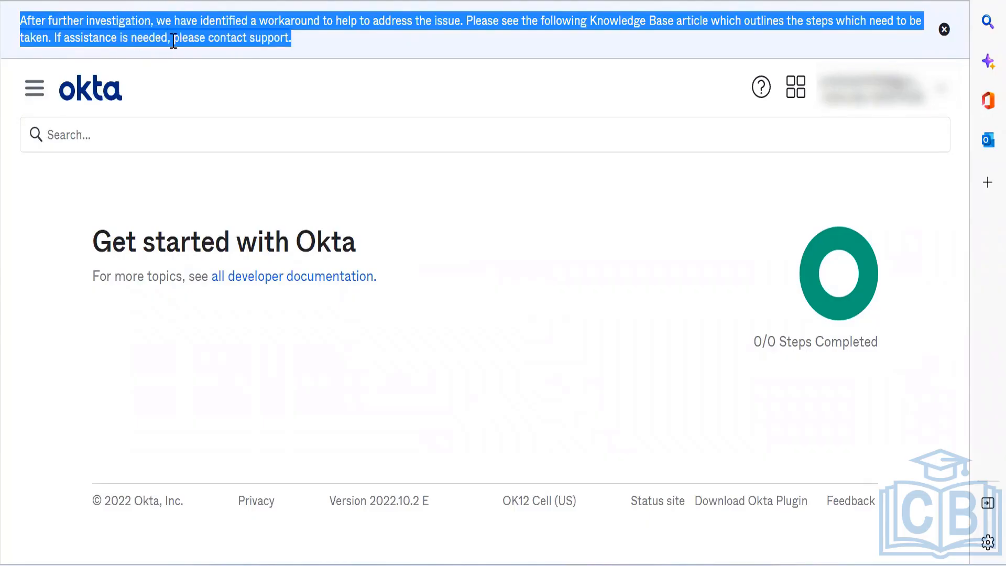
pyautogui.click(321, 54)
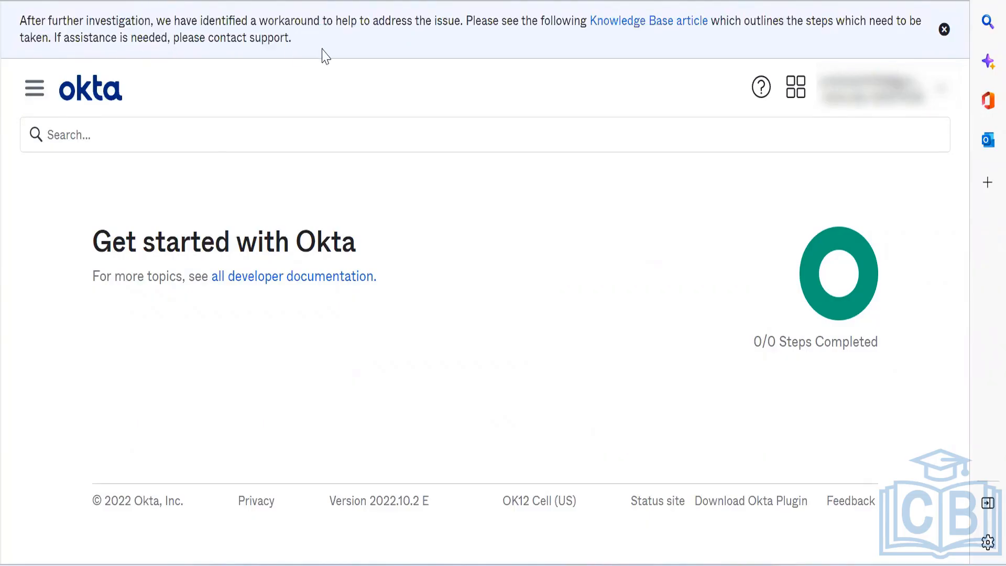
pyautogui.tripleClick(321, 54)
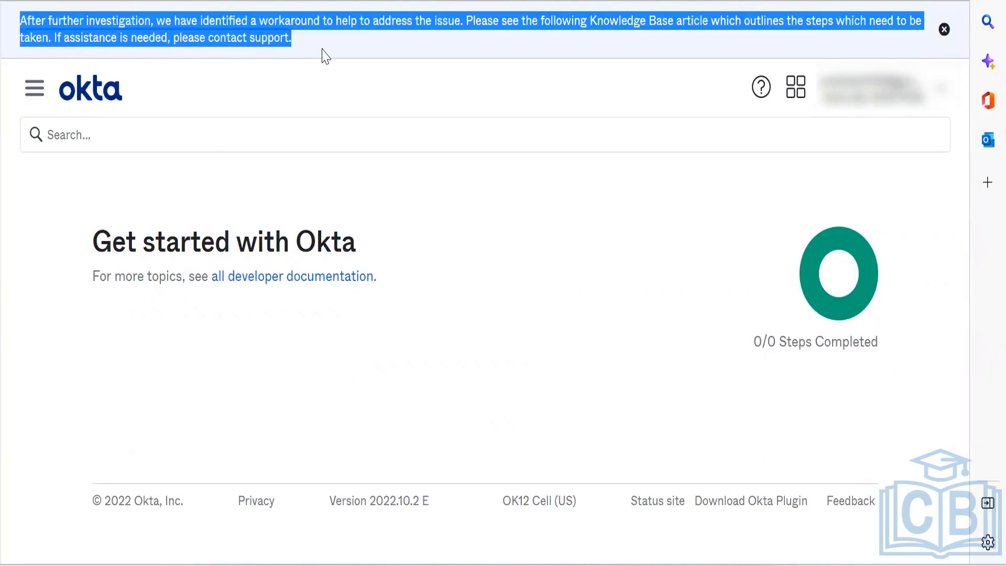
pyautogui.click(433, 50)
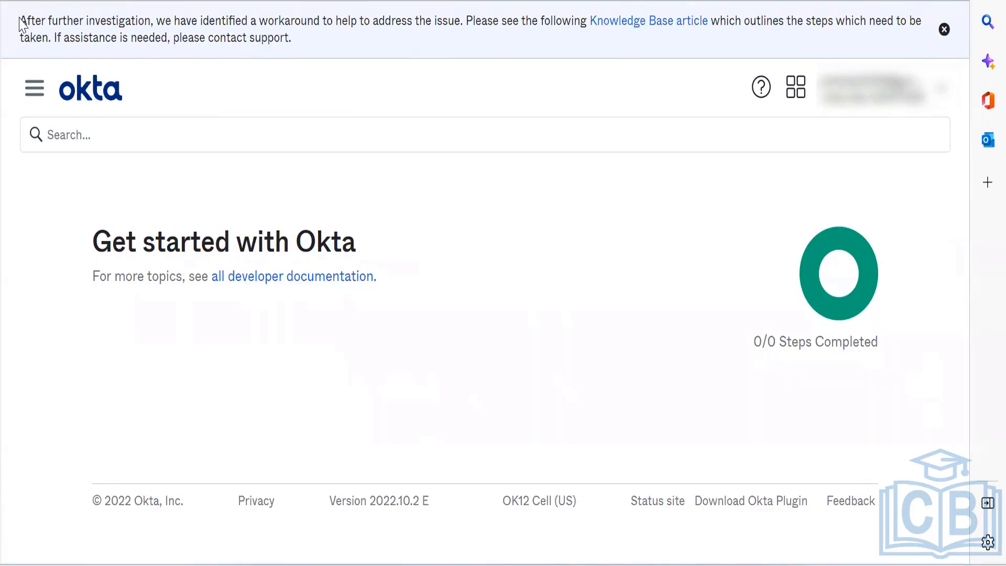
pyautogui.tripleClick(92, 28)
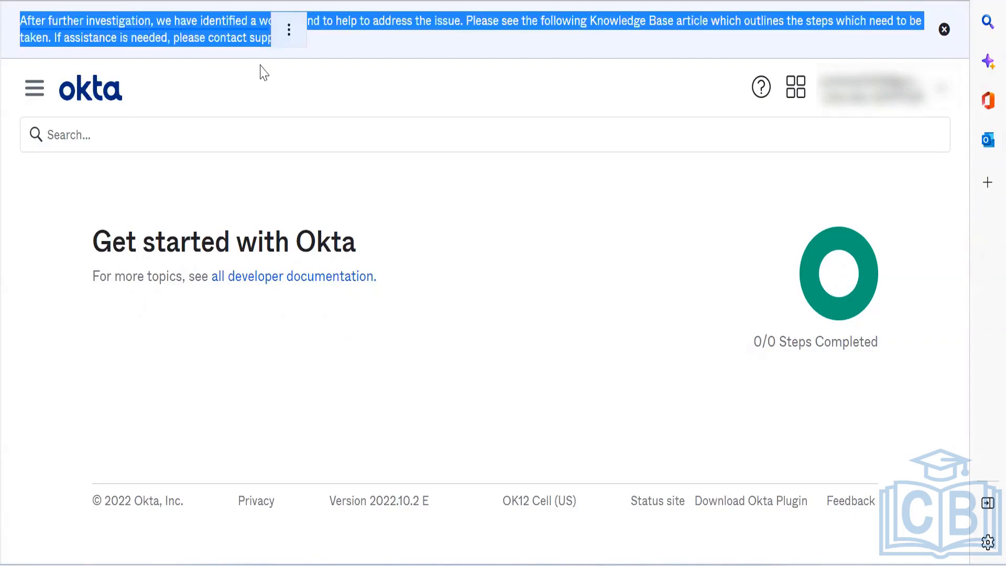
pyautogui.click(350, 54)
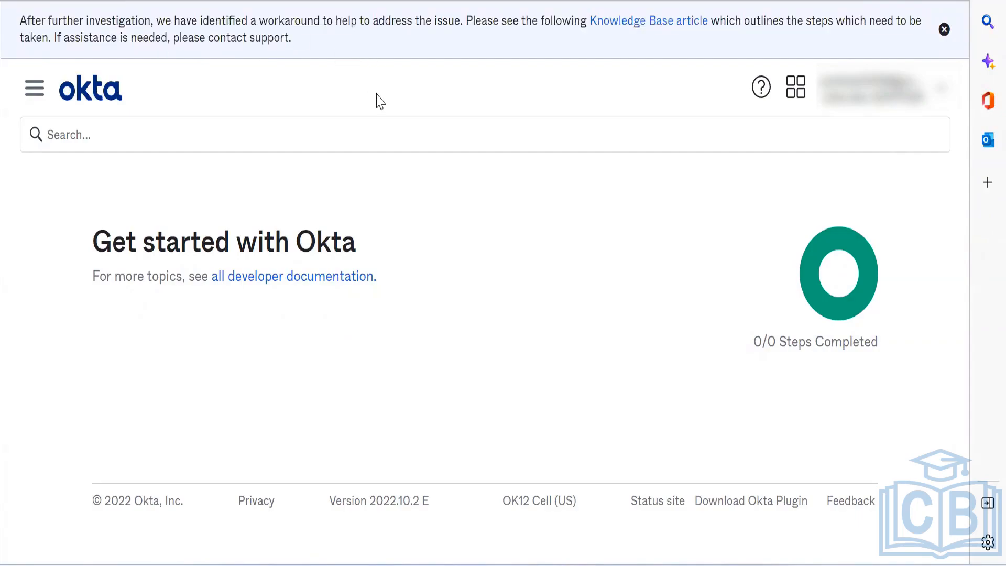
pyautogui.tripleClick(388, 42)
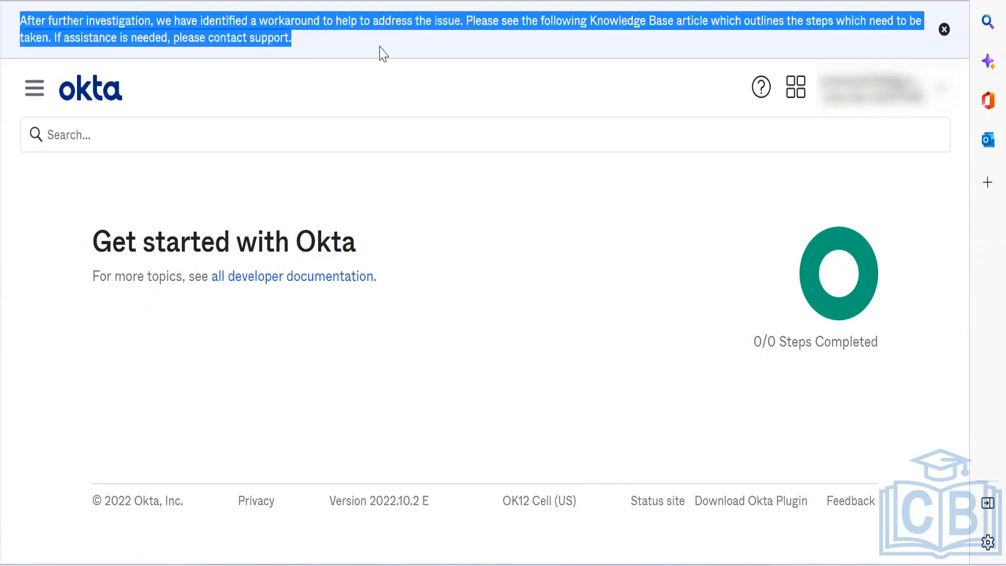
pyautogui.click(381, 47)
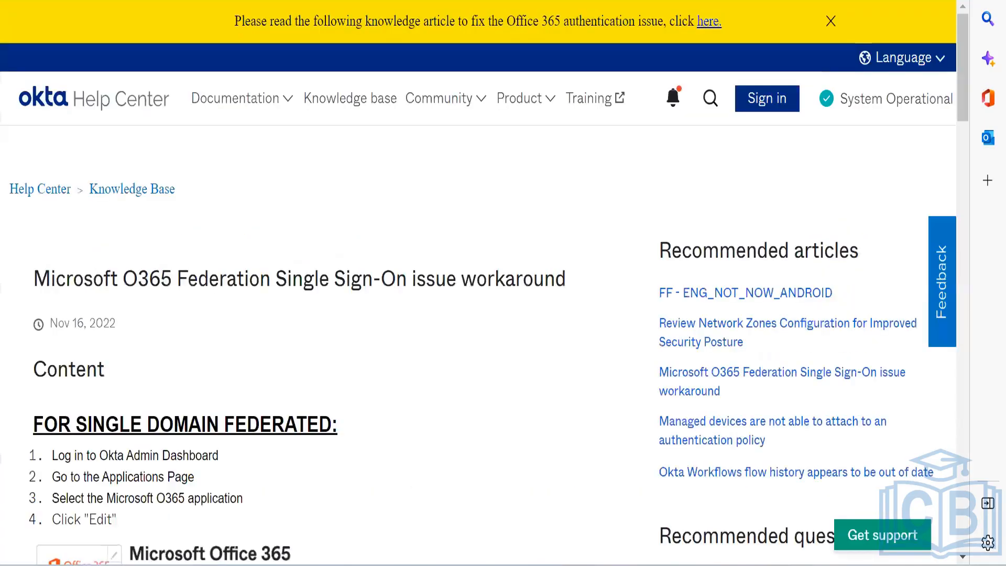
# Highlight the workaround article's title in the Okta Help Center and the org's cell name in the admin dashboard footer.
pyautogui.moveTo(466, 273); pyautogui.dragTo(496, 204)
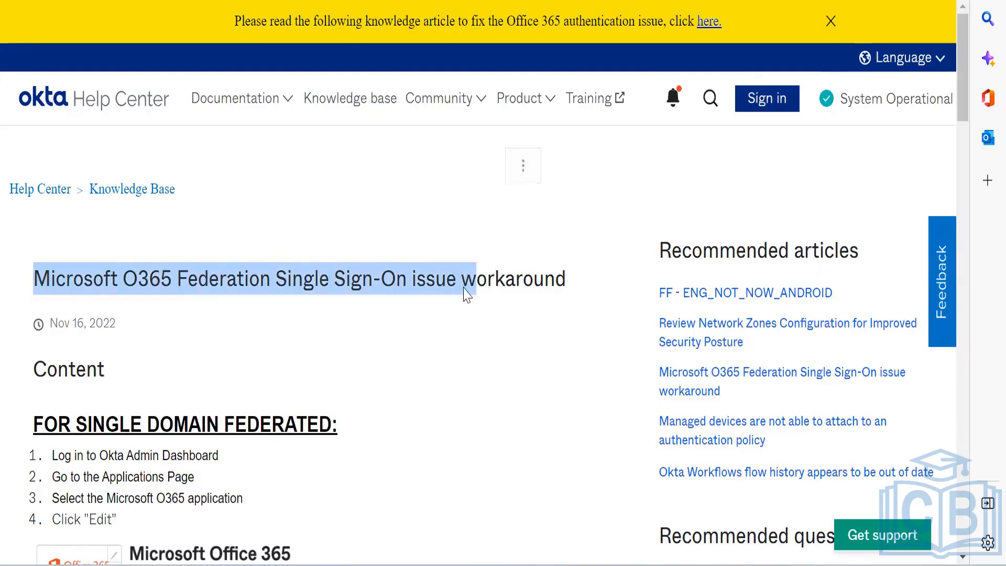
pyautogui.click(463, 338)
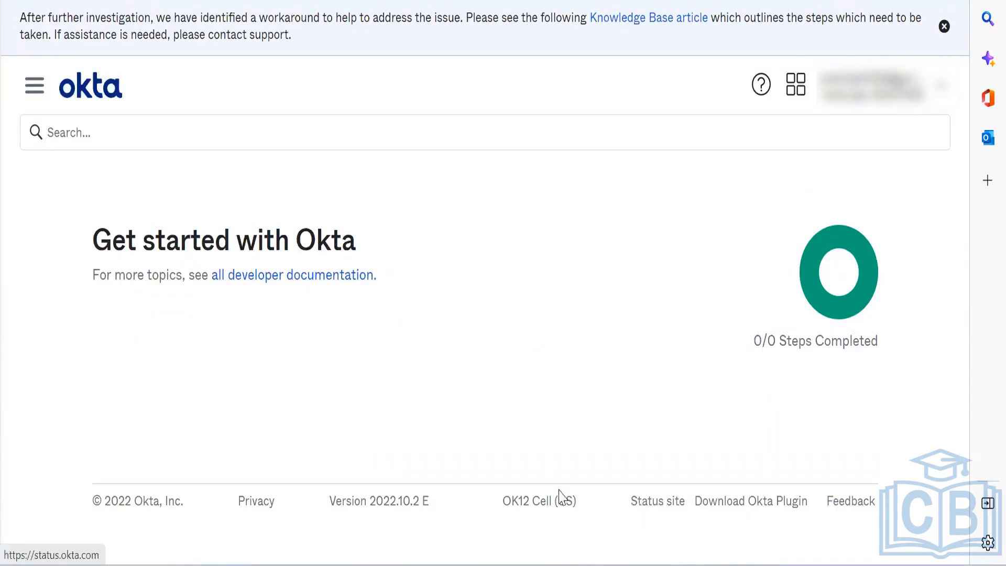
pyautogui.tripleClick(516, 500)
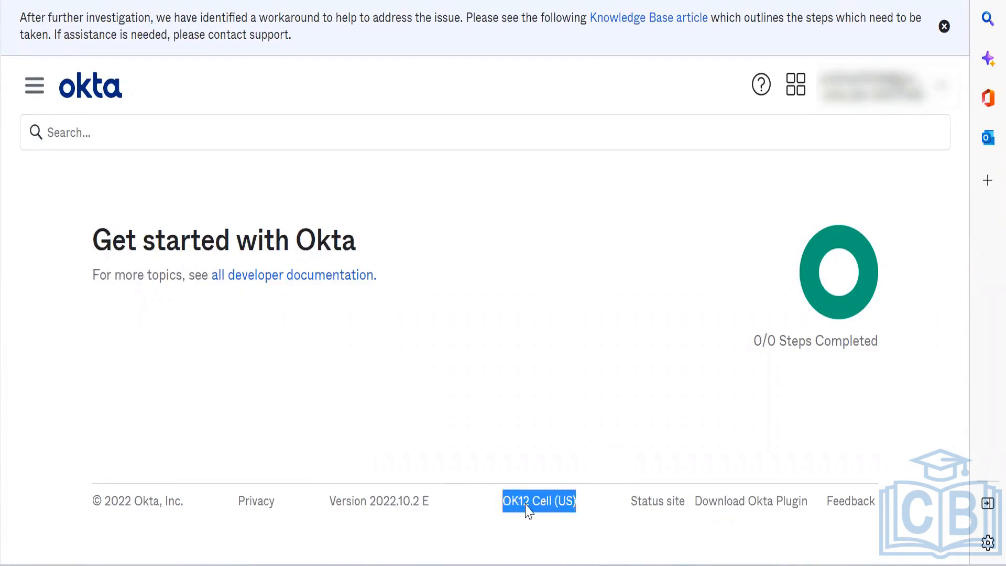
pyautogui.click(601, 516)
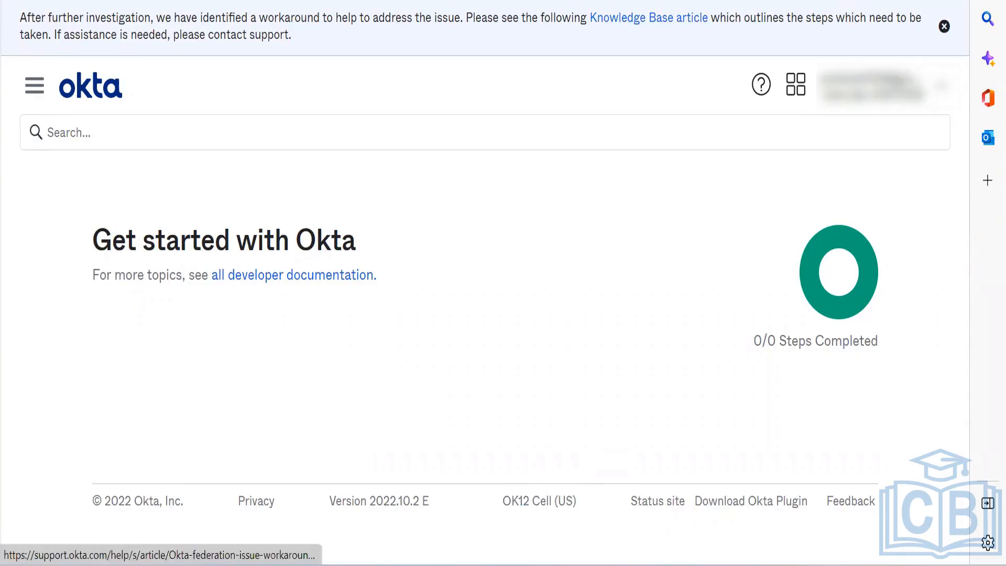
# Review the overall Okta system status and open the service degradation incident for Single Sign-On.
pyautogui.click(678, 18)
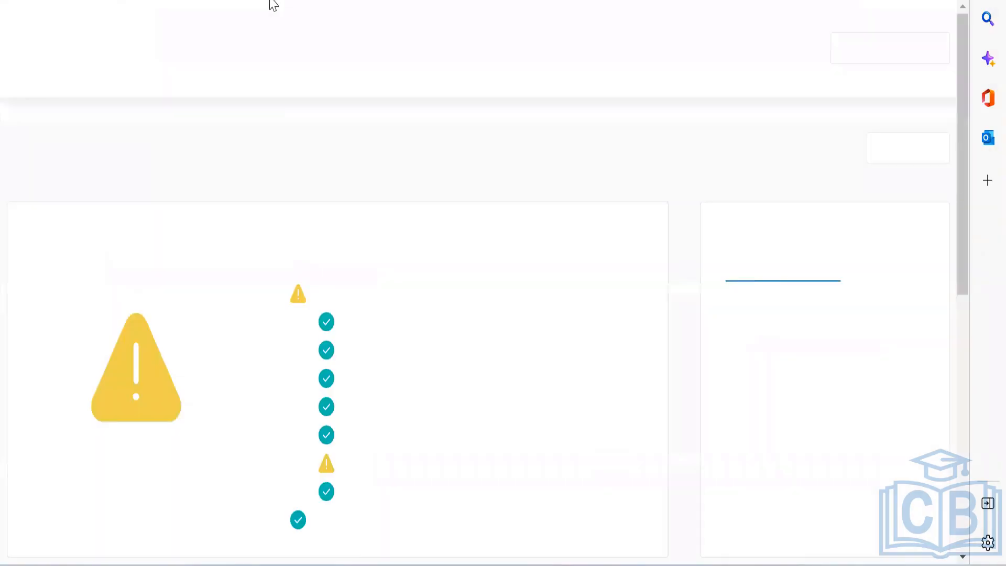
pyautogui.scroll(-3, 409, 150)
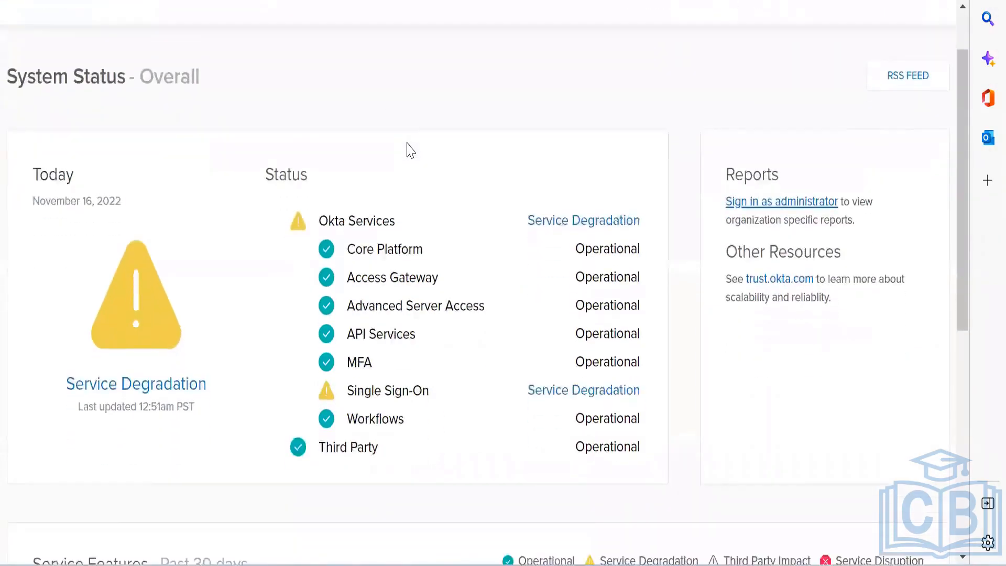
pyautogui.scroll(2, 408, 150)
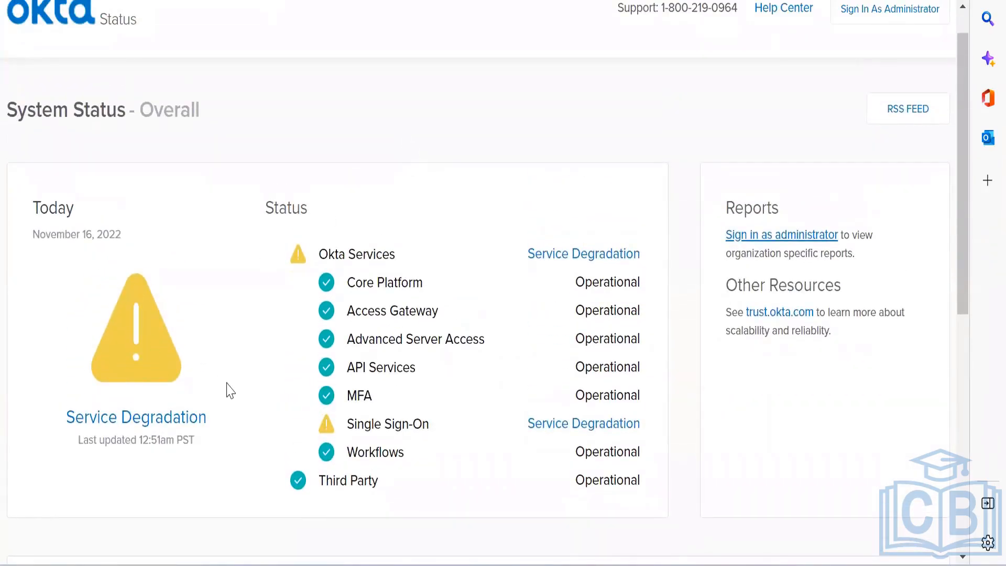
pyautogui.scroll(-3, 230, 390)
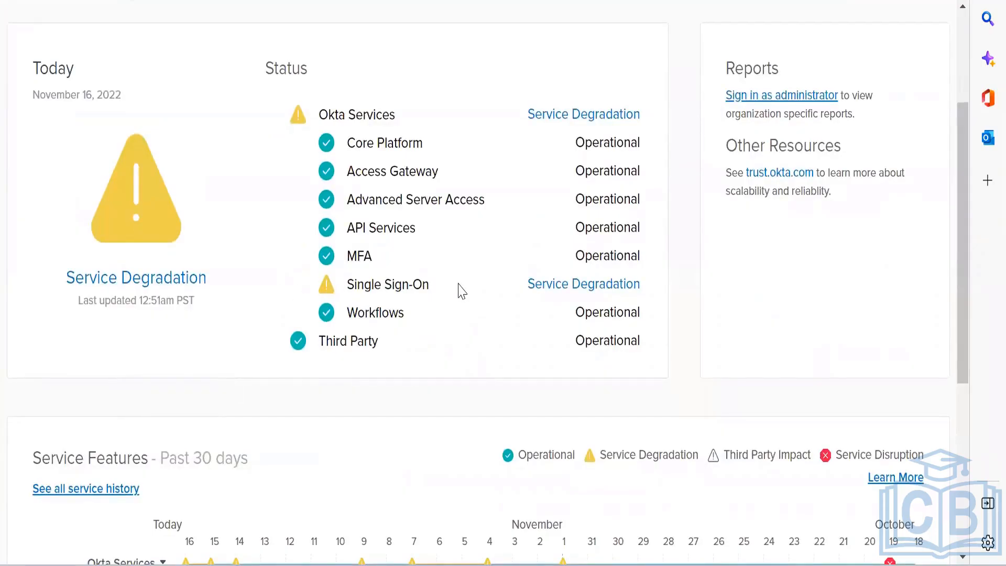
pyautogui.click(566, 285)
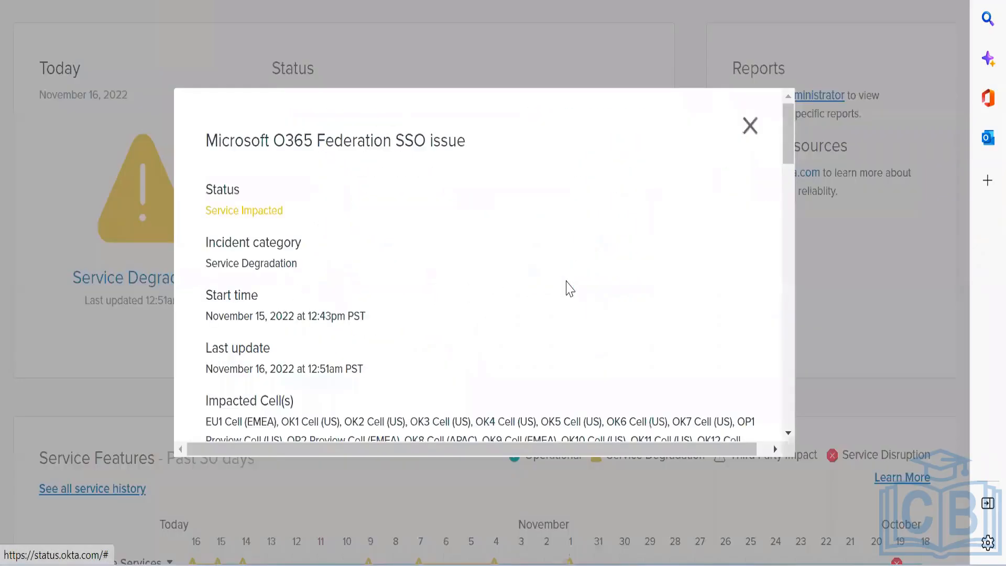
# Compare the incident's title with the workaround article and examine its start time and last update.
pyautogui.moveTo(209, 137); pyautogui.dragTo(477, 148)
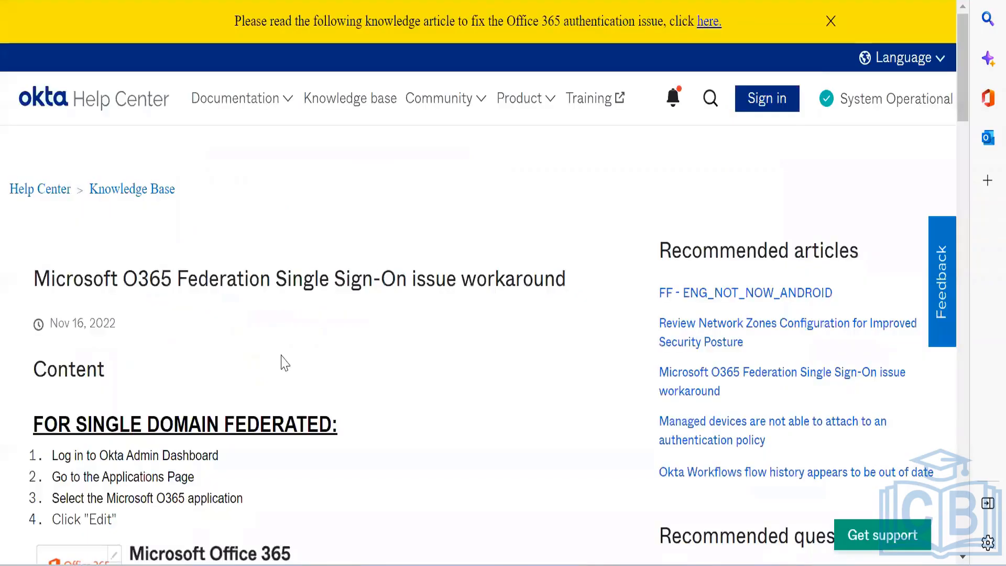
pyautogui.scroll(-2, 285, 363)
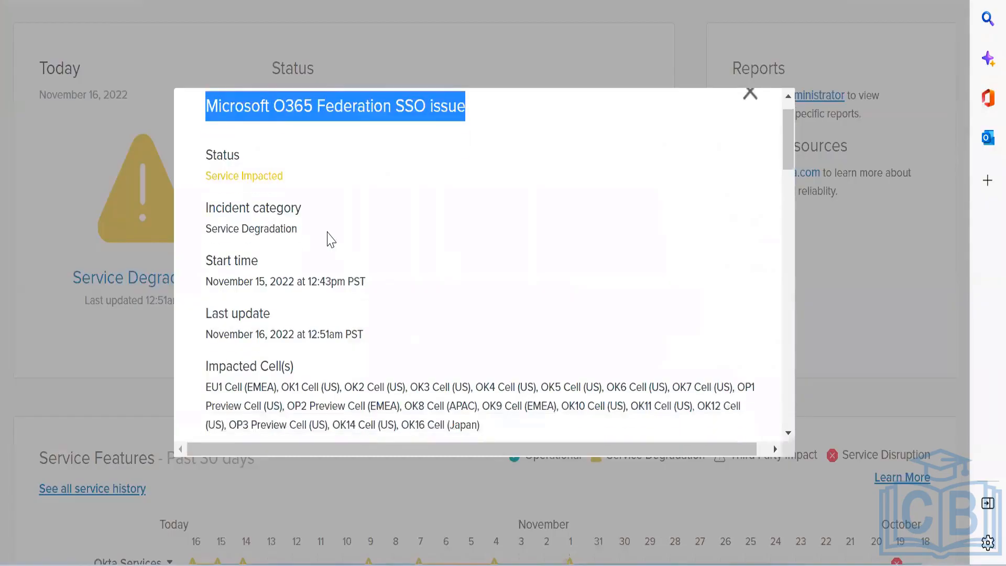
pyautogui.scroll(-2, 328, 235)
pyautogui.scroll(-2, 329, 236)
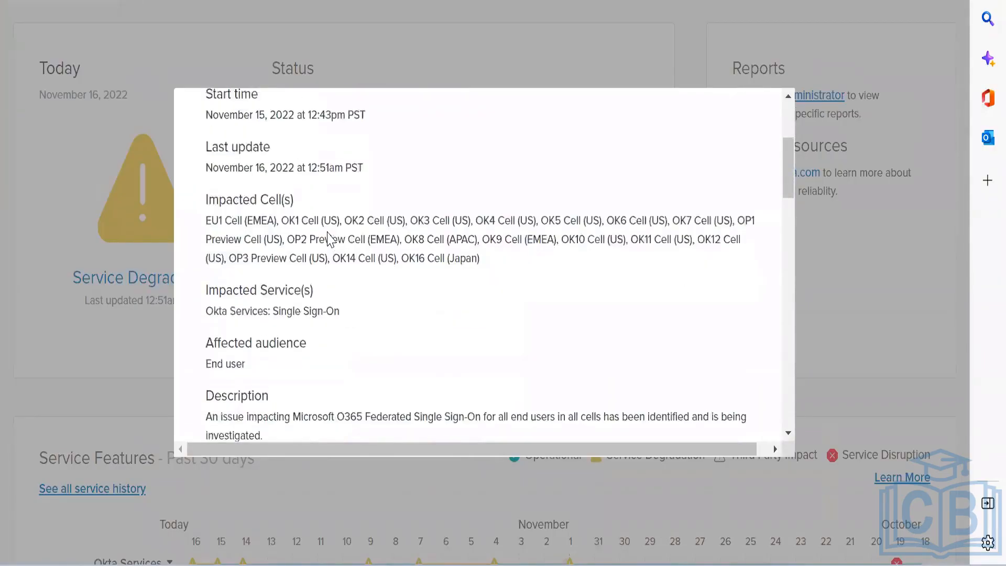
pyautogui.scroll(2, 330, 238)
pyautogui.moveTo(208, 206); pyautogui.dragTo(267, 207)
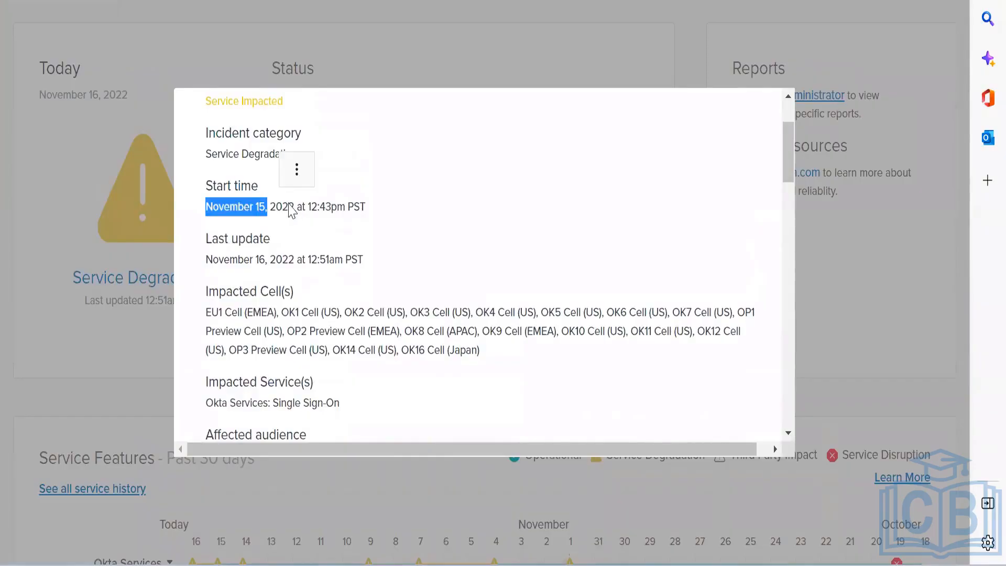
pyautogui.click(238, 256)
pyautogui.scroll(1, 325, 284)
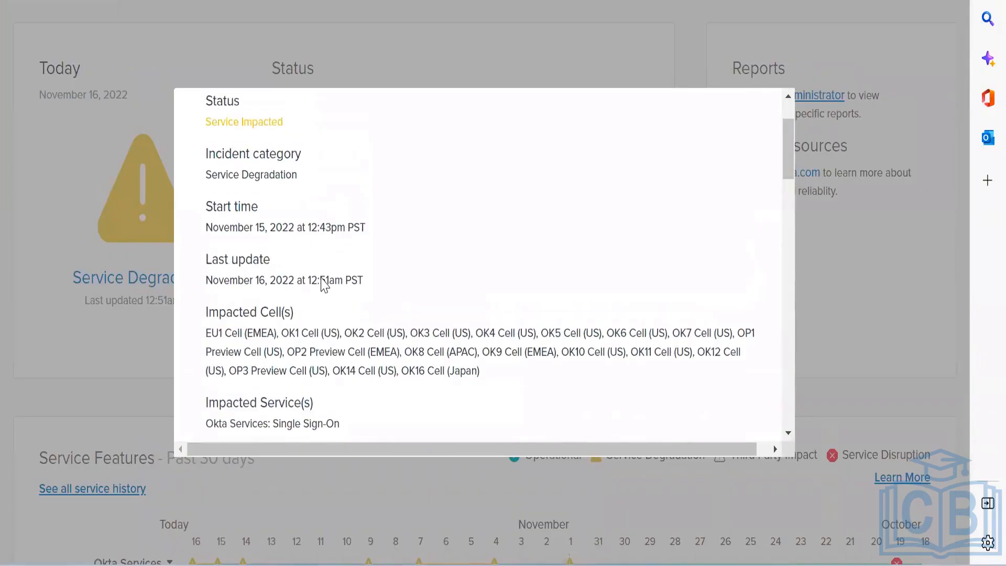
# Locate the OK12 cell in the incident's list of impacted cells.
pyautogui.scroll(-2, 322, 285)
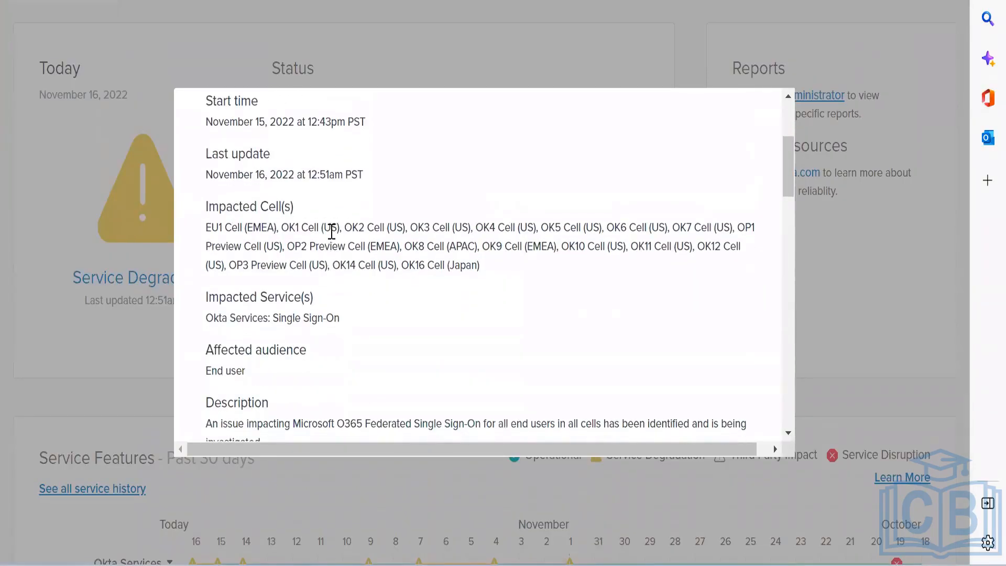
pyautogui.scroll(1, 332, 234)
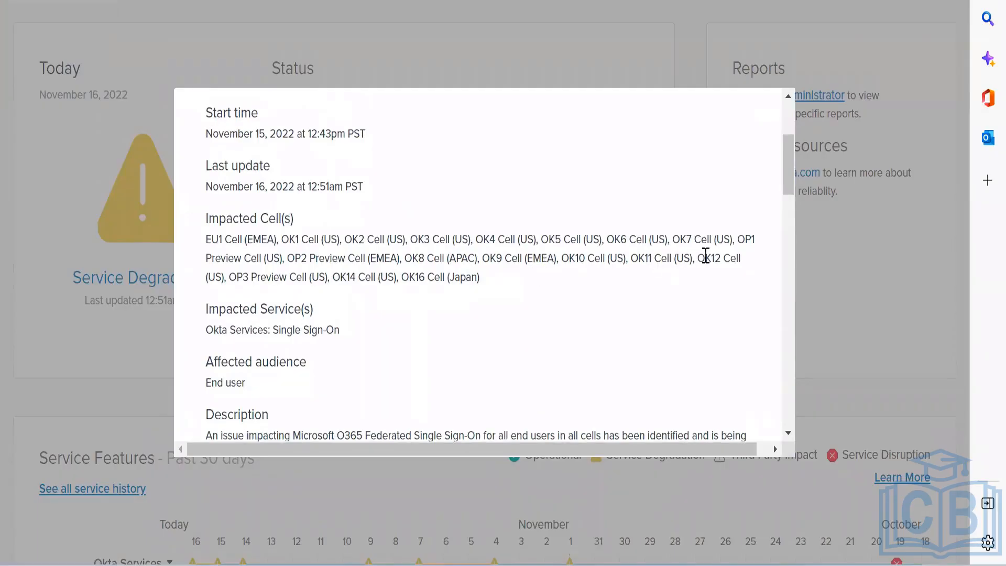
pyautogui.doubleClick(710, 259)
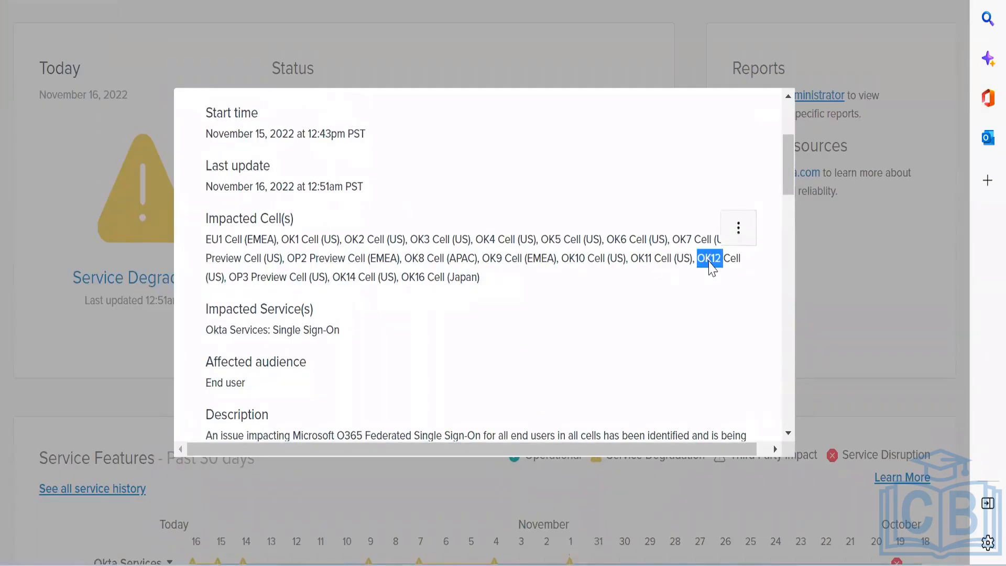
pyautogui.click(692, 273)
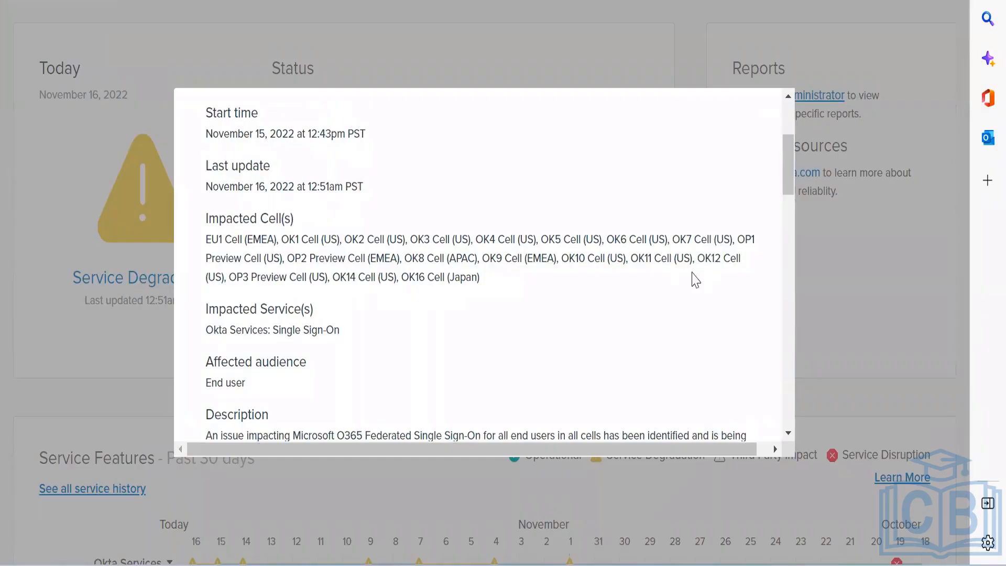
# Read the incident's impacted service, affected audience and description, and highlight the incident title.
pyautogui.scroll(-3, 695, 279)
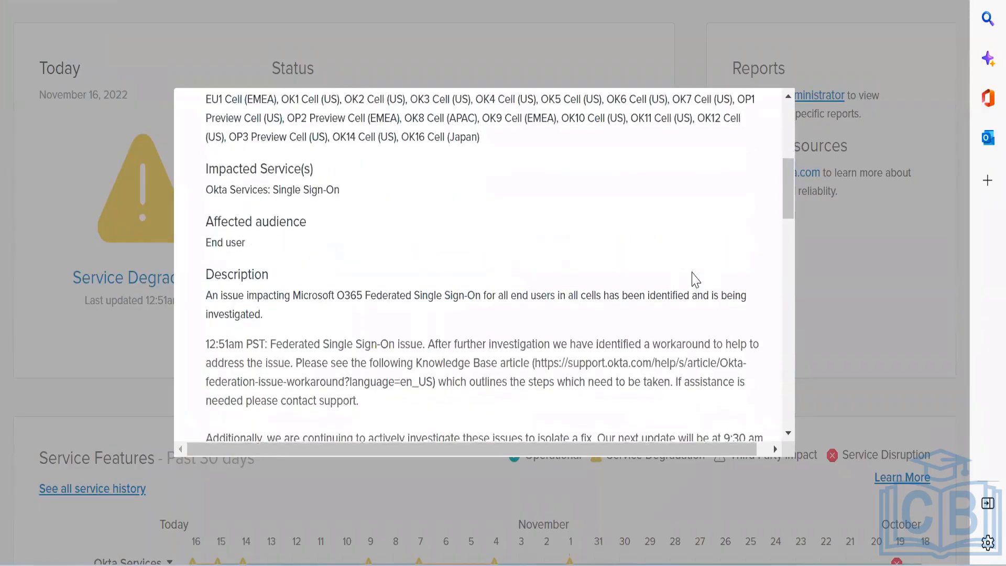
pyautogui.scroll(-2, 695, 279)
pyautogui.scroll(1, 696, 279)
pyautogui.scroll(6, 695, 279)
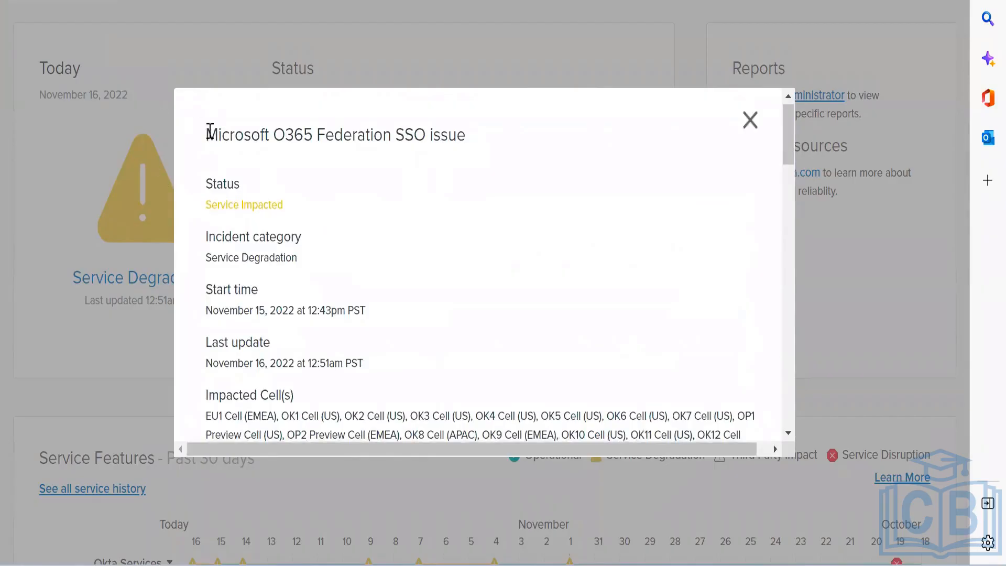
pyautogui.moveTo(208, 135); pyautogui.dragTo(462, 165)
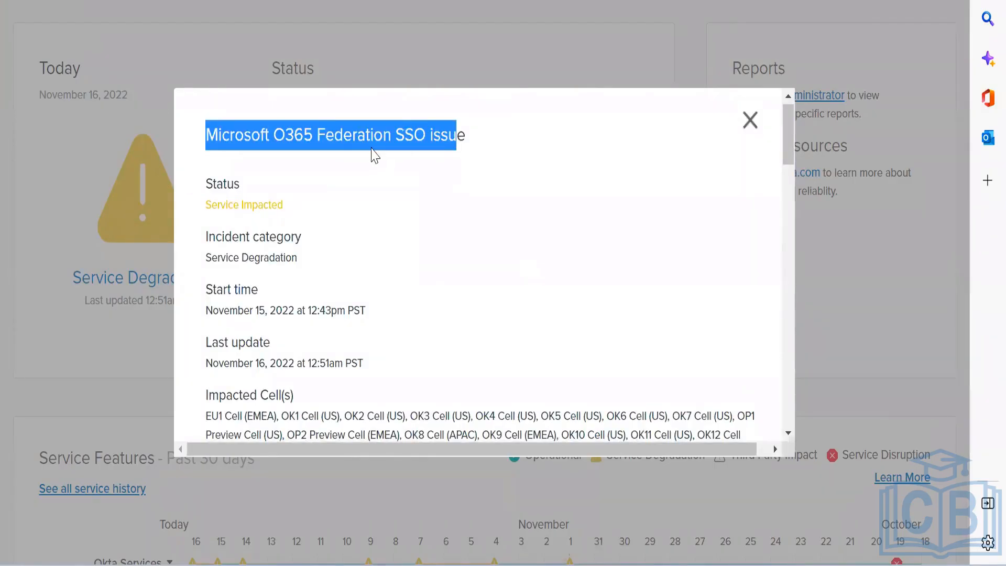
pyautogui.click(493, 192)
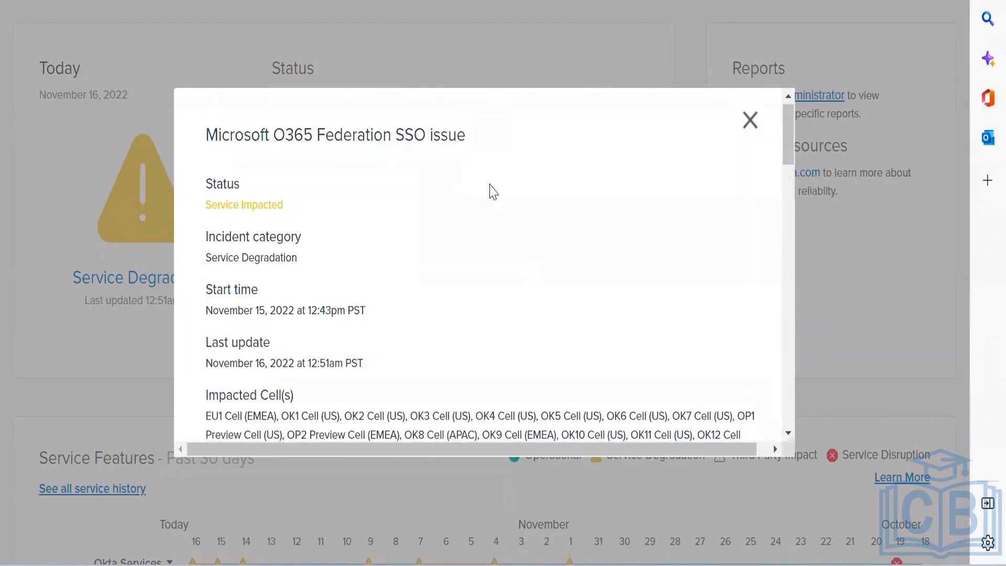
# Examine the incident's full history of timed status updates, returning to the start of the incident details.
pyautogui.scroll(-8, 492, 191)
pyautogui.scroll(-7, 395, 331)
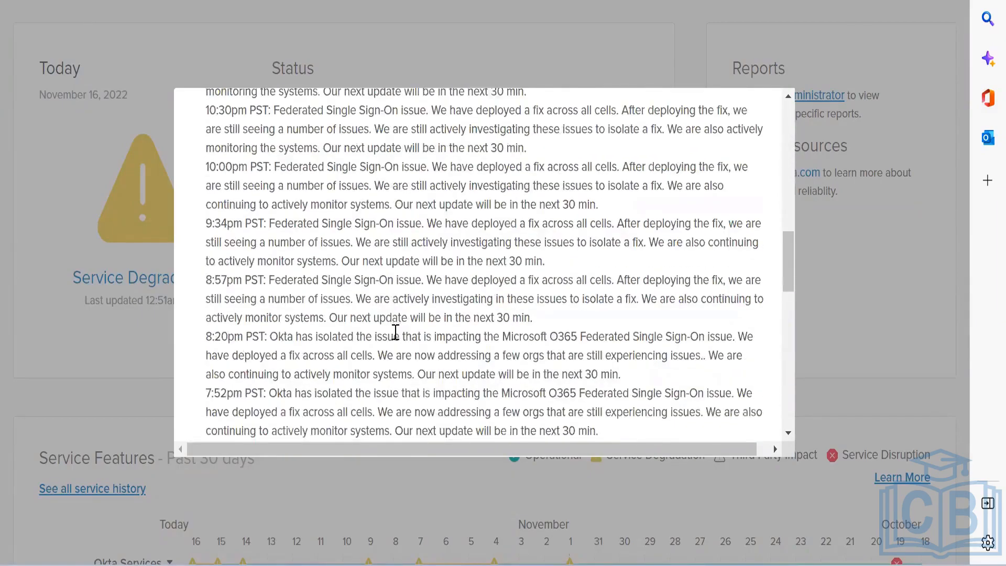
pyautogui.scroll(-3, 395, 331)
pyautogui.scroll(-15, 395, 331)
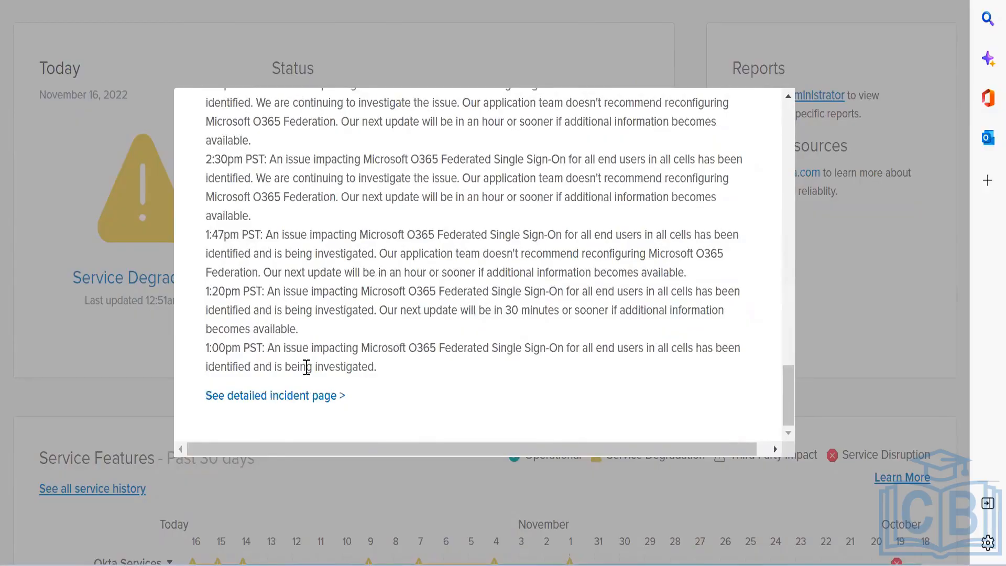
pyautogui.scroll(20, 302, 232)
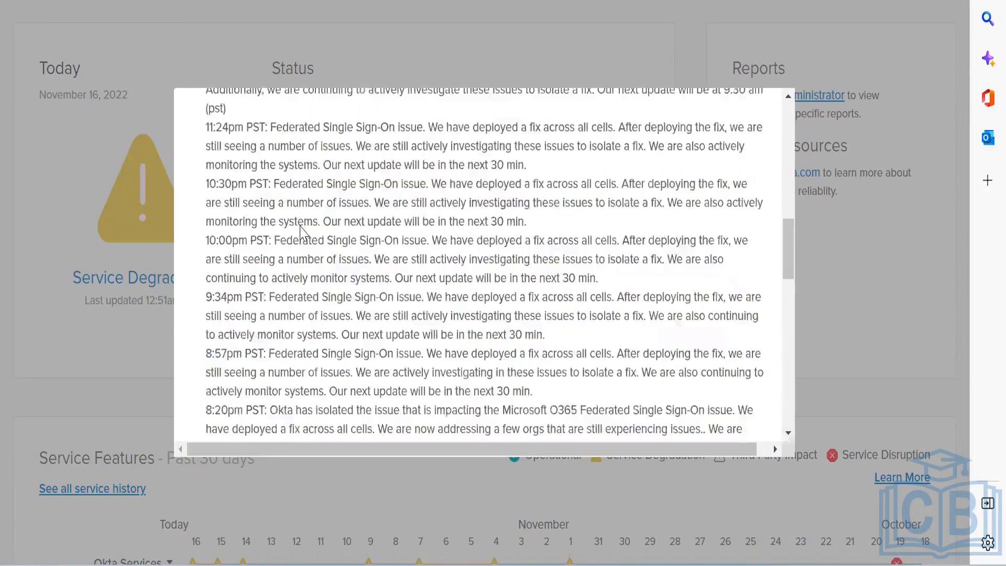
pyautogui.scroll(5, 367, 231)
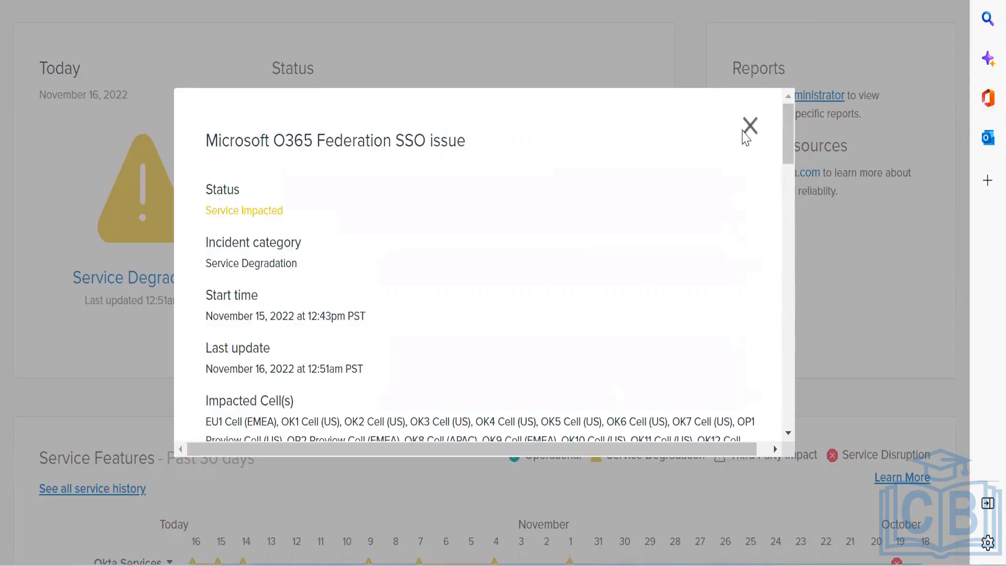
# Close the incident details and open the list of applications in the Okta admin console.
pyautogui.click(751, 127)
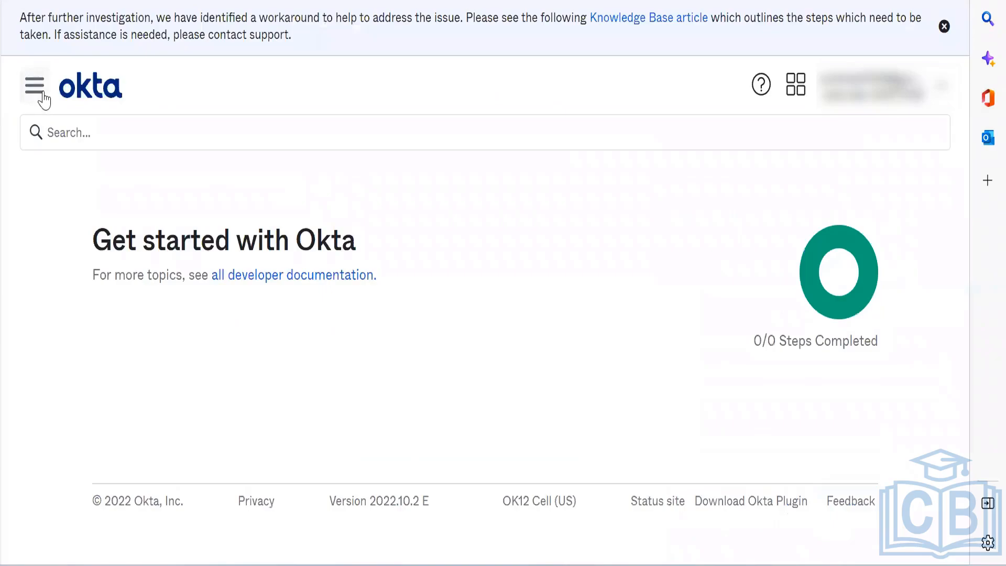
pyautogui.click(36, 88)
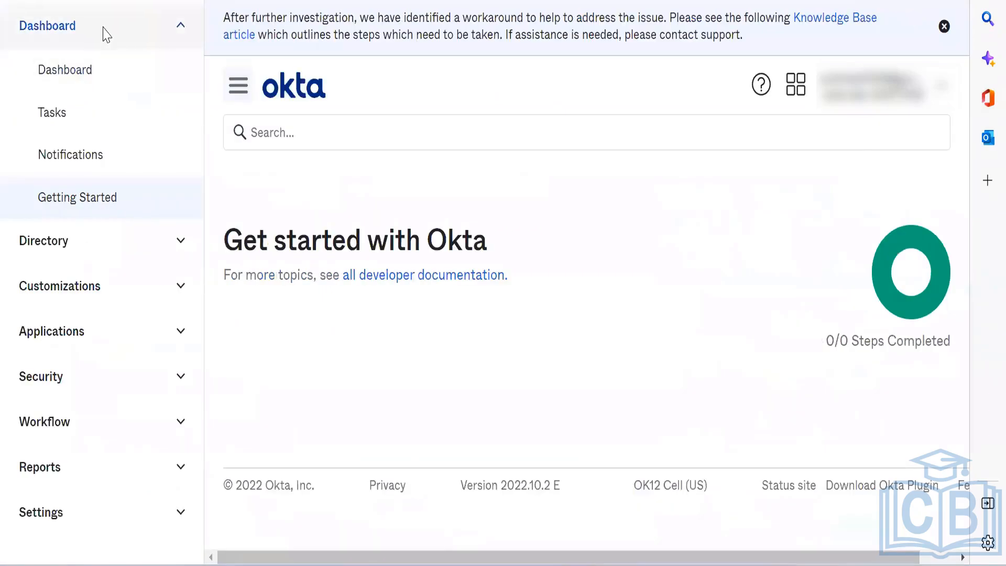
pyautogui.click(104, 33)
pyautogui.click(166, 167)
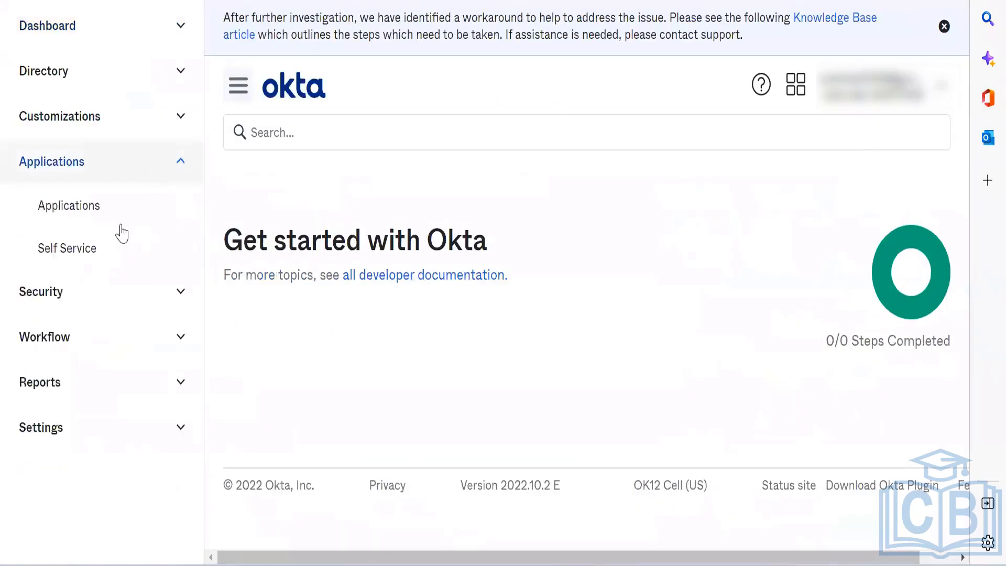
pyautogui.click(124, 219)
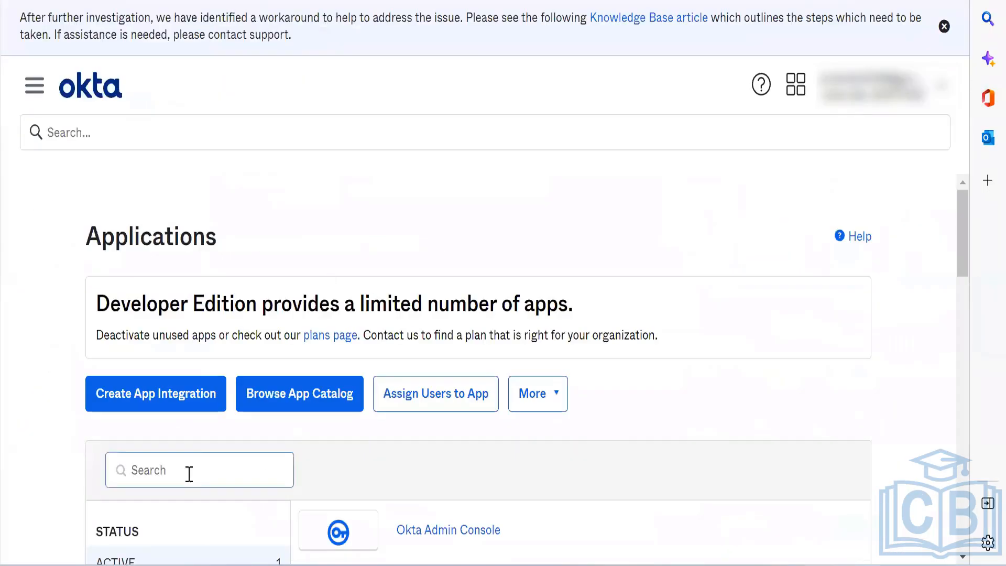
# Open the App Integration Catalog from the Applications page.
pyautogui.click(187, 471)
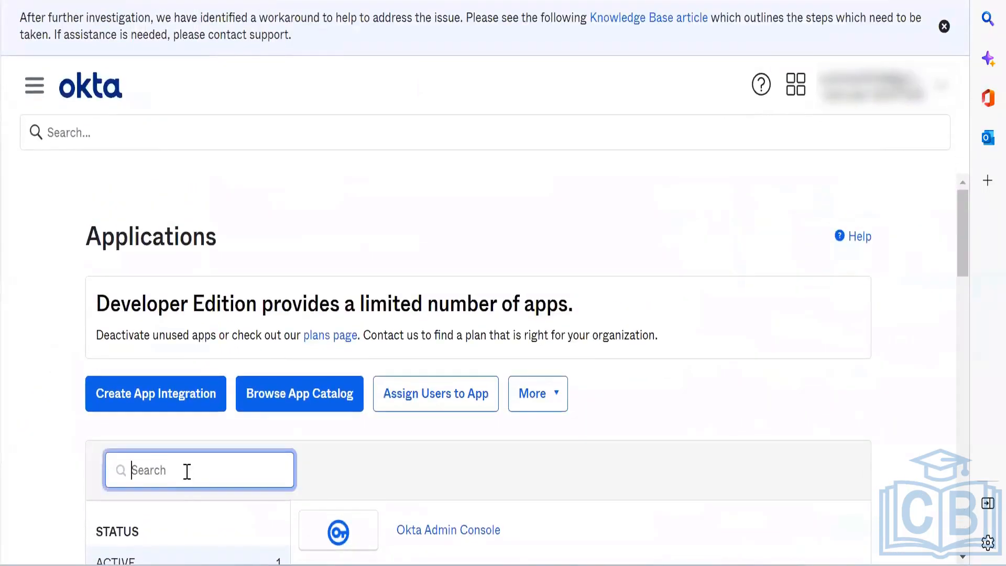
pyautogui.hotkey('shift', 'Tab')
pyautogui.hotkey('shift', 'Tab')
pyautogui.hotkey('shift', 'Tab')
pyautogui.press('Return')
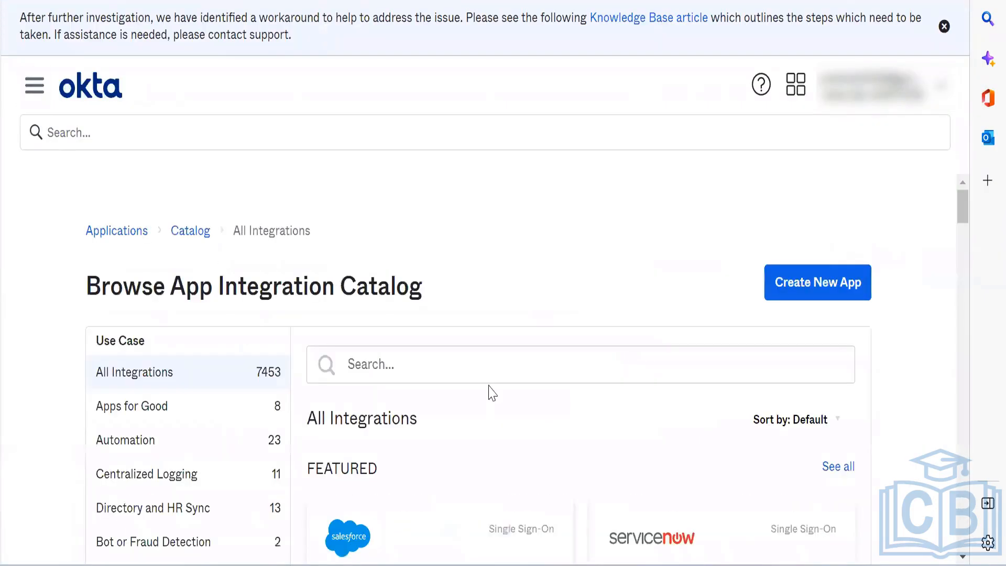
# Search the catalog for O365 and open the Microsoft Office 365 integration.
pyautogui.click(534, 371)
pyautogui.click(536, 371)
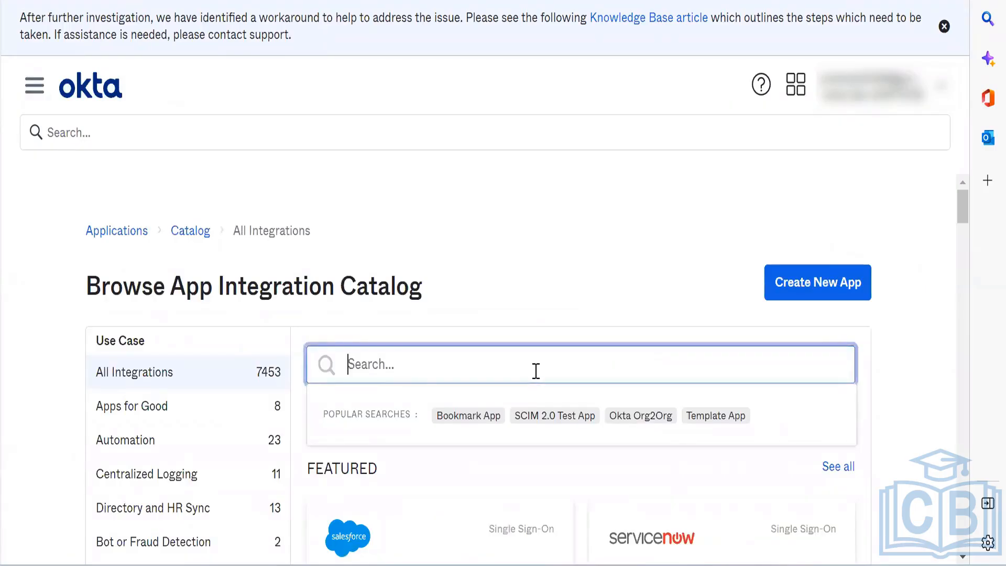
pyautogui.write('O365')
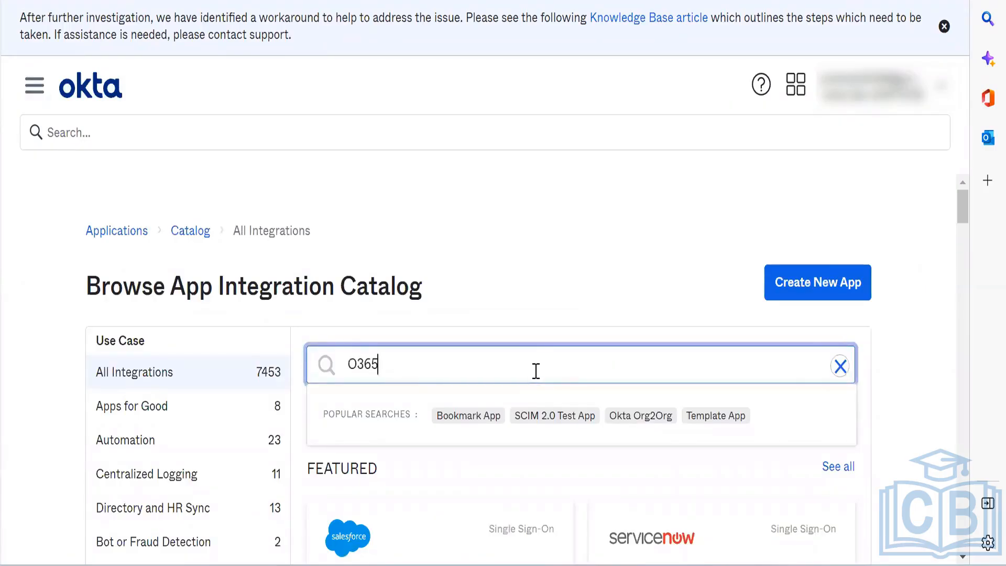
pyautogui.scroll(-4, 534, 380)
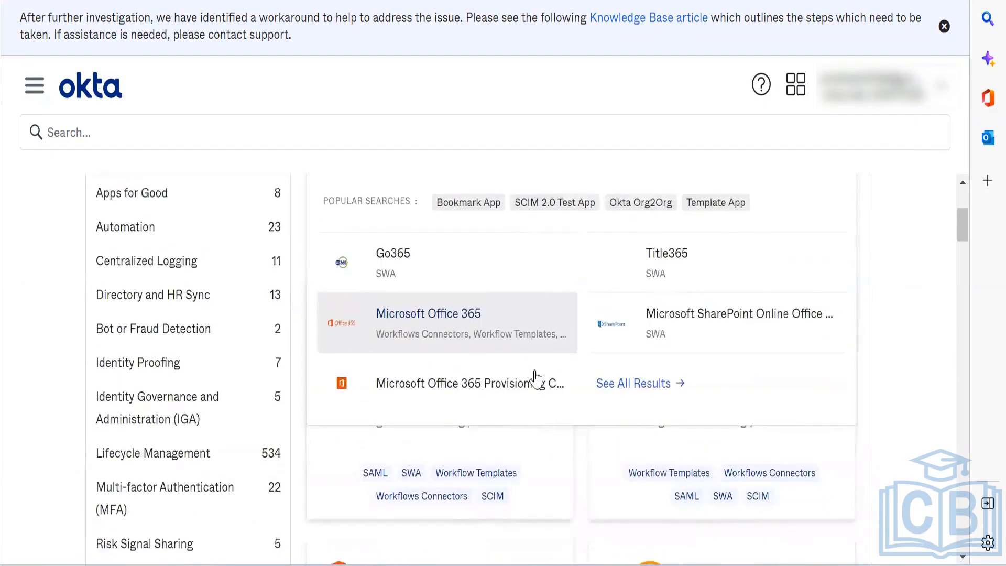
pyautogui.click(492, 334)
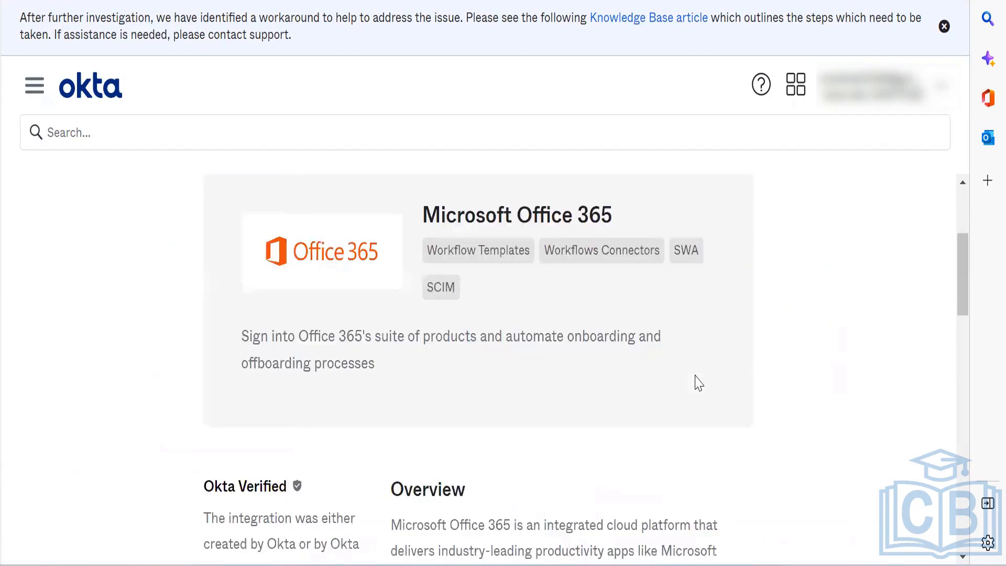
# Examine the Microsoft Office 365 integration's overview, authentication and provisioning functionality, connector and templates.
pyautogui.scroll(-10, 698, 383)
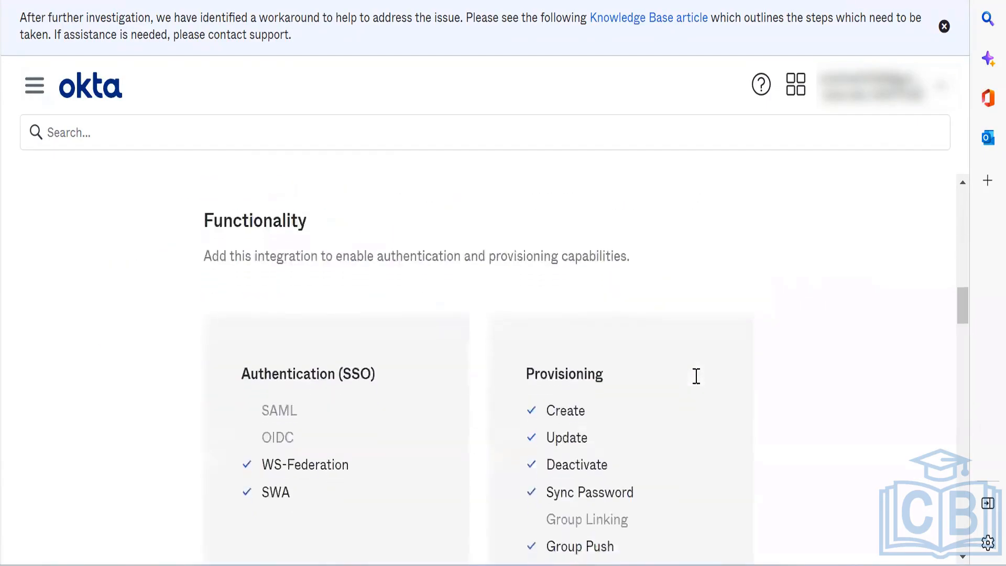
pyautogui.scroll(-4, 698, 383)
pyautogui.scroll(8, 696, 377)
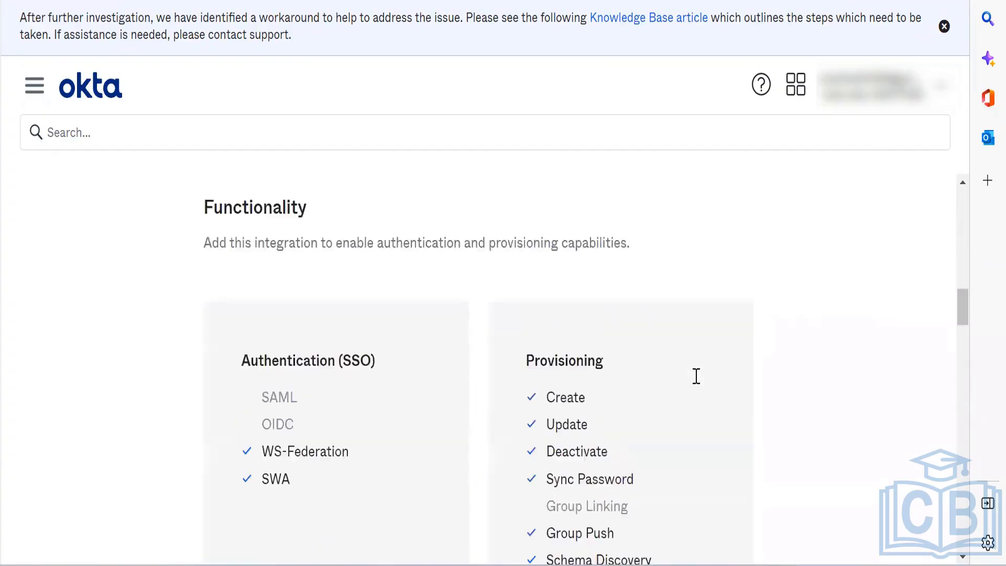
pyautogui.scroll(-2, 696, 376)
pyautogui.scroll(3, 697, 376)
pyautogui.scroll(-5, 696, 377)
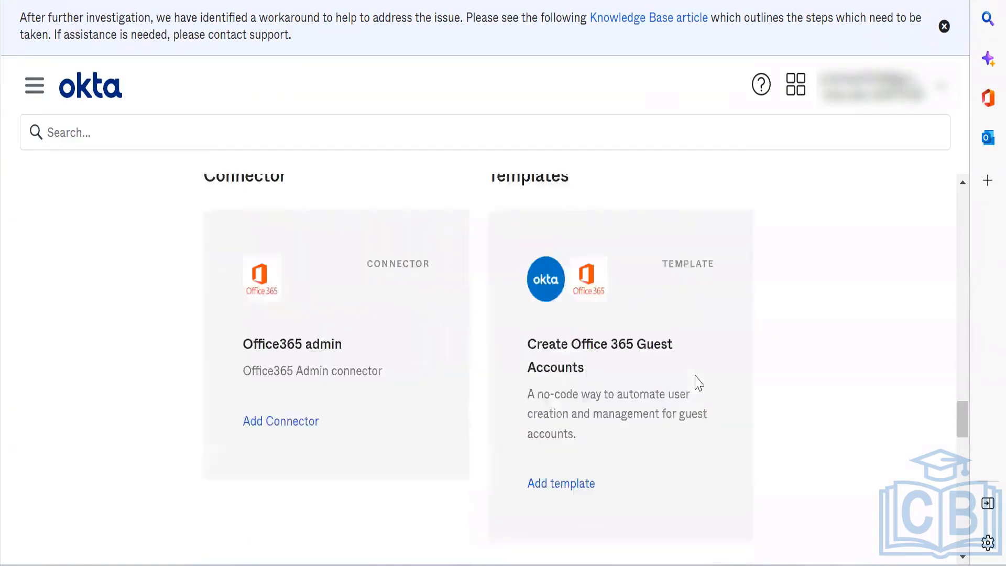
pyautogui.scroll(8, 696, 379)
pyautogui.scroll(6, 698, 383)
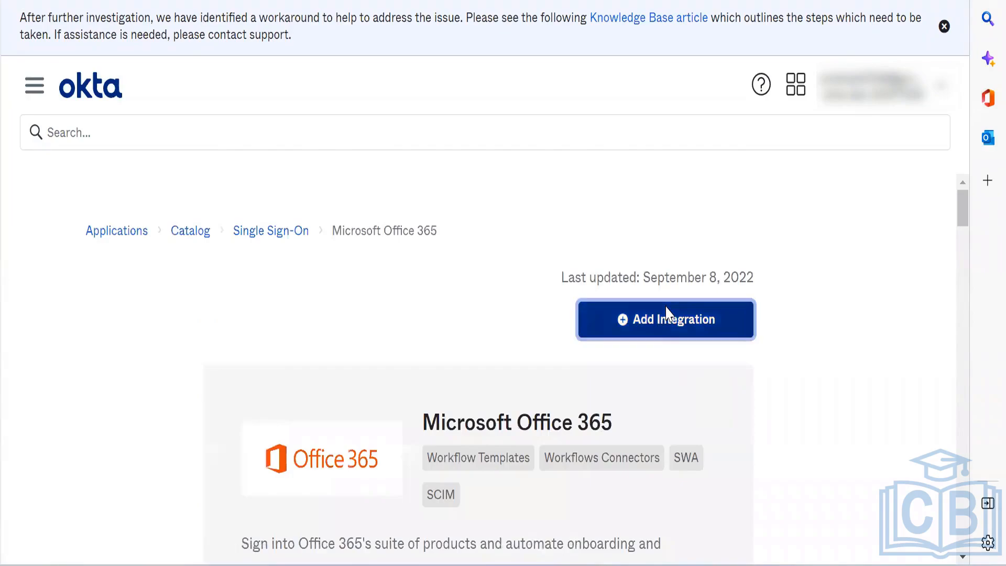
# Add the Microsoft Office 365 integration and enter labs101.tk as its Microsoft tenant name.
pyautogui.click(665, 317)
pyautogui.scroll(-5, 451, 260)
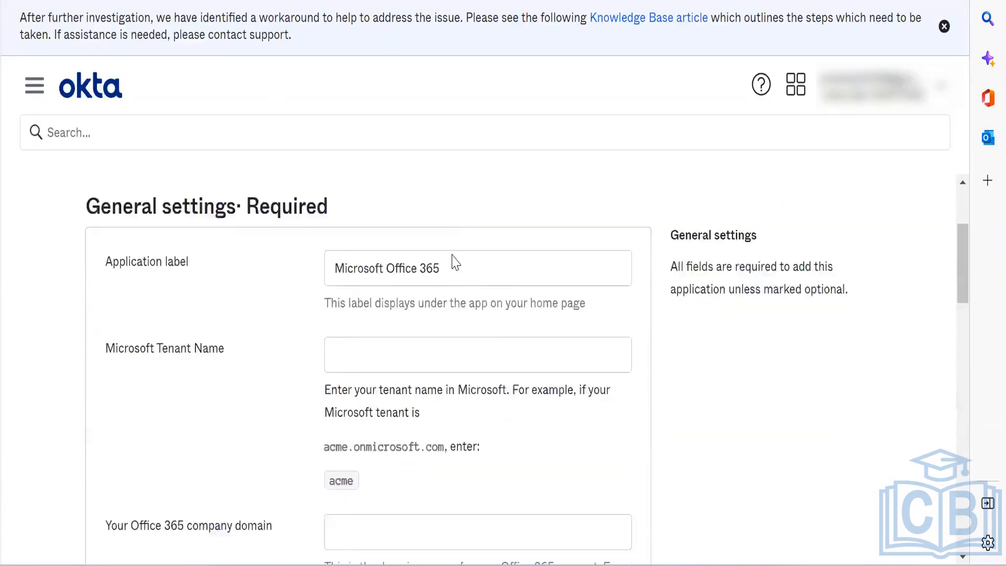
pyautogui.click(453, 256)
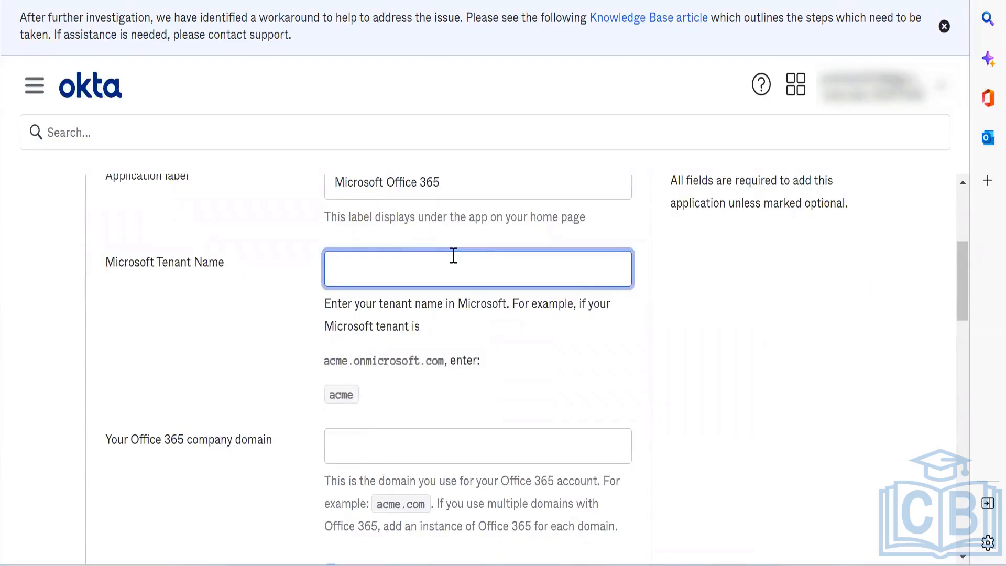
pyautogui.write('labs101.tk')
# Set the Office 365 company domain to labs101 and proceed to the sign-on options.
pyautogui.scroll(-4, 455, 259)
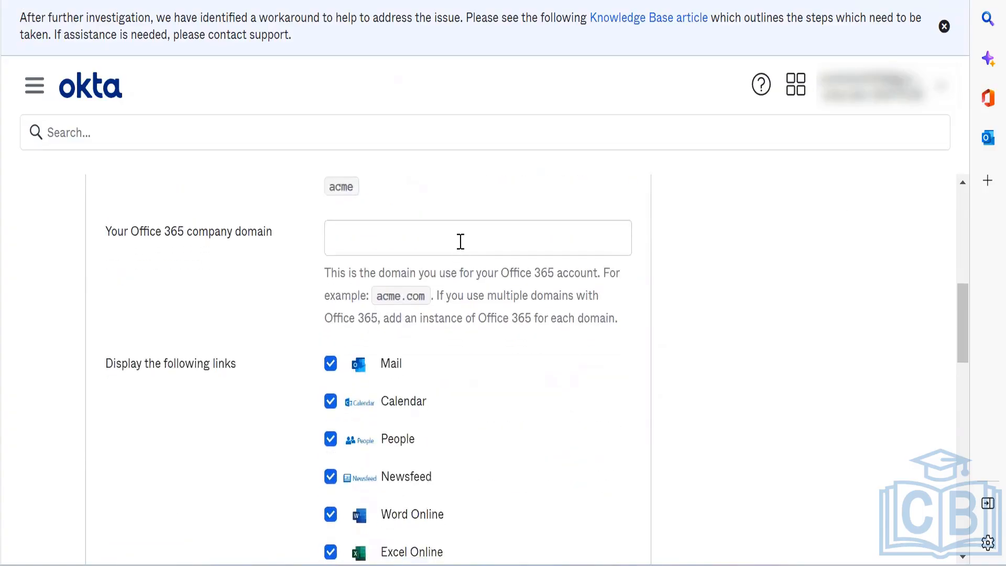
pyautogui.click(460, 241)
pyautogui.write('labs')
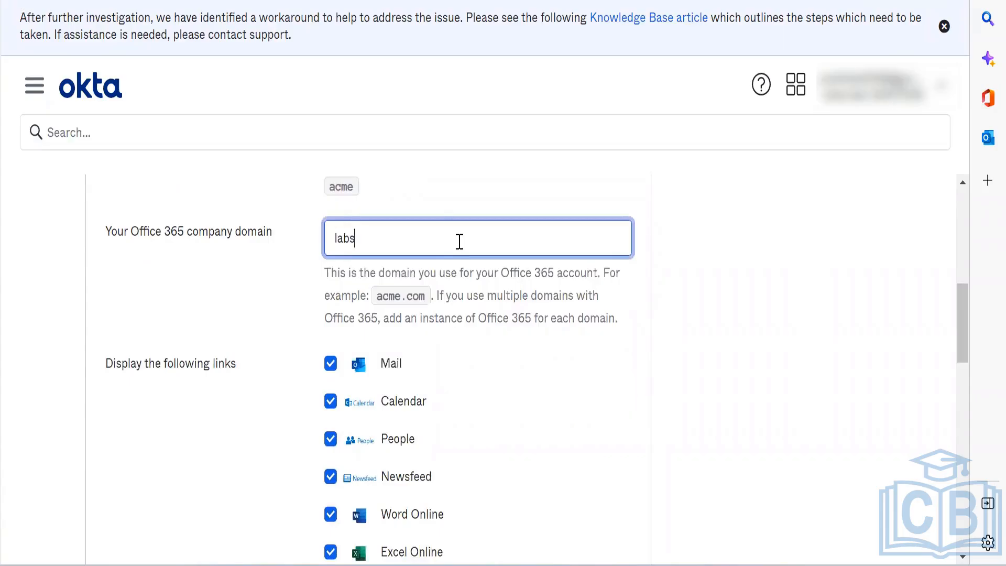
pyautogui.write('101')
pyautogui.scroll(-15, 460, 242)
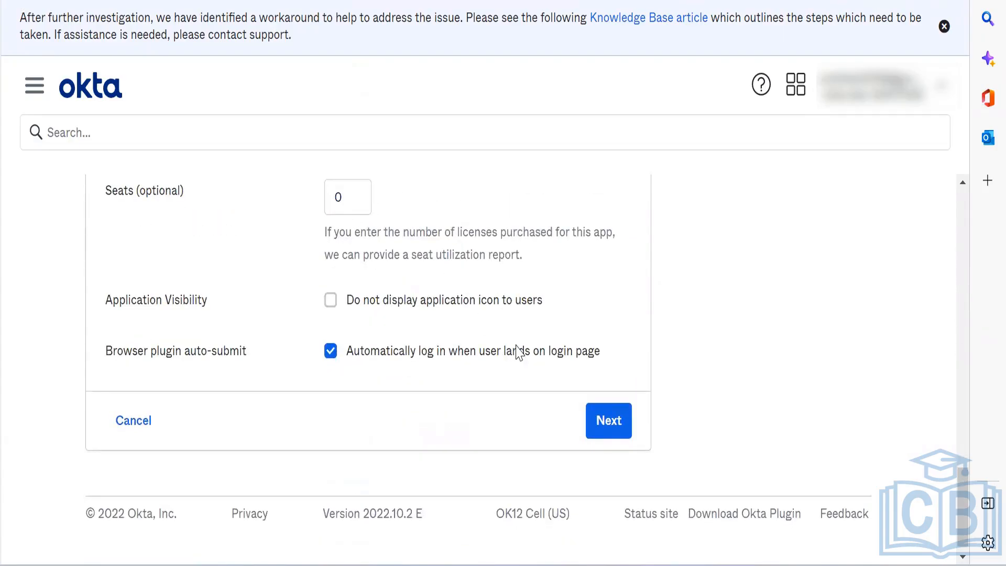
pyautogui.click(589, 412)
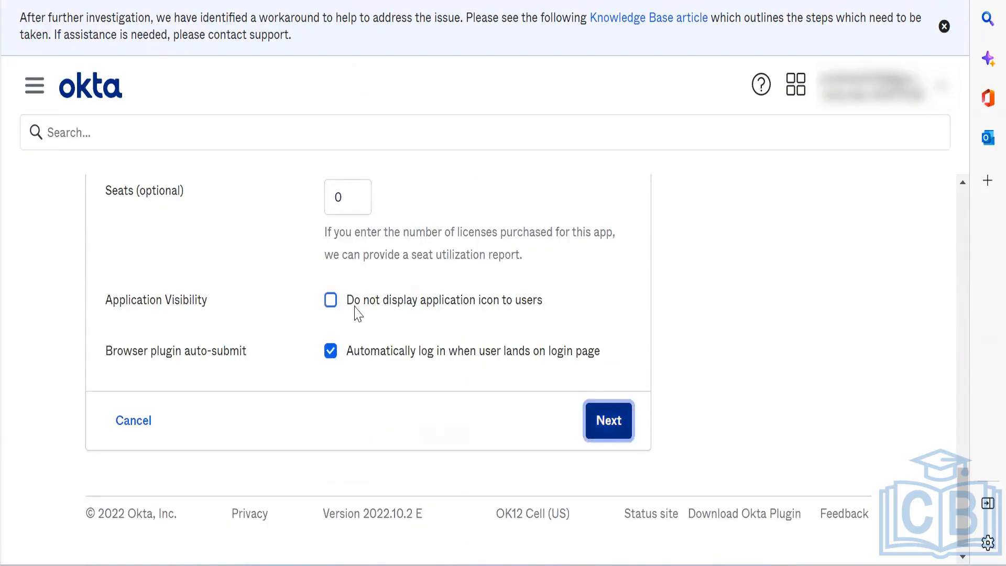
# Examine the sign-on methods for Office 365, comparing the Secure Web Authentication options with WS-Federation.
pyautogui.scroll(-5, 330, 243)
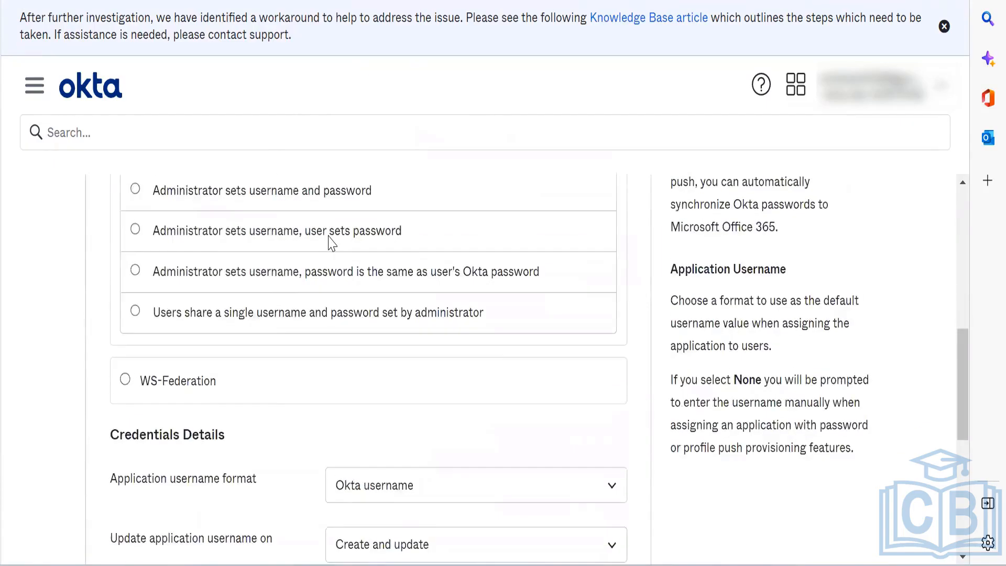
pyautogui.scroll(3, 330, 242)
pyautogui.scroll(-2, 330, 243)
pyautogui.scroll(3, 330, 242)
pyautogui.scroll(1, 330, 243)
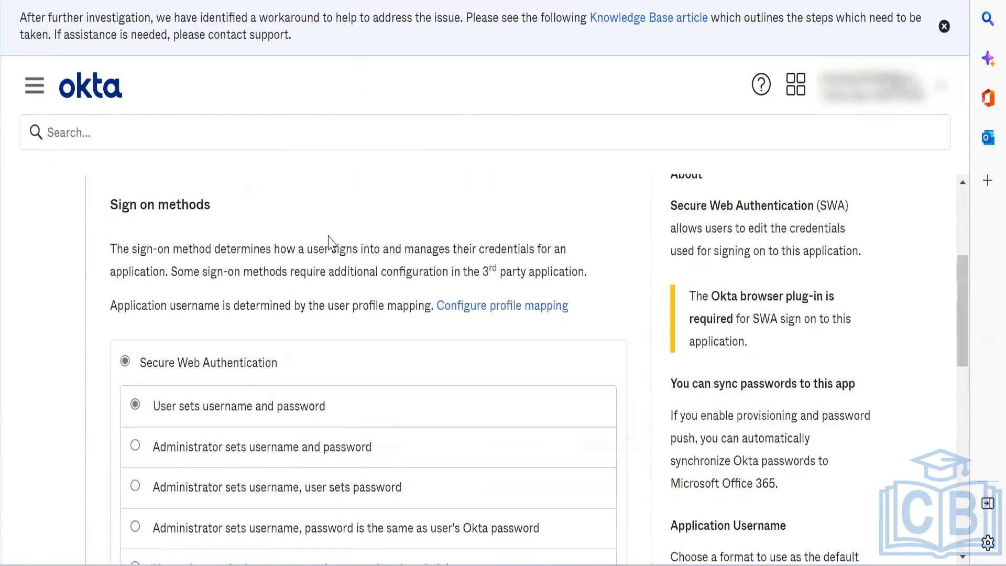
pyautogui.scroll(-3, 330, 242)
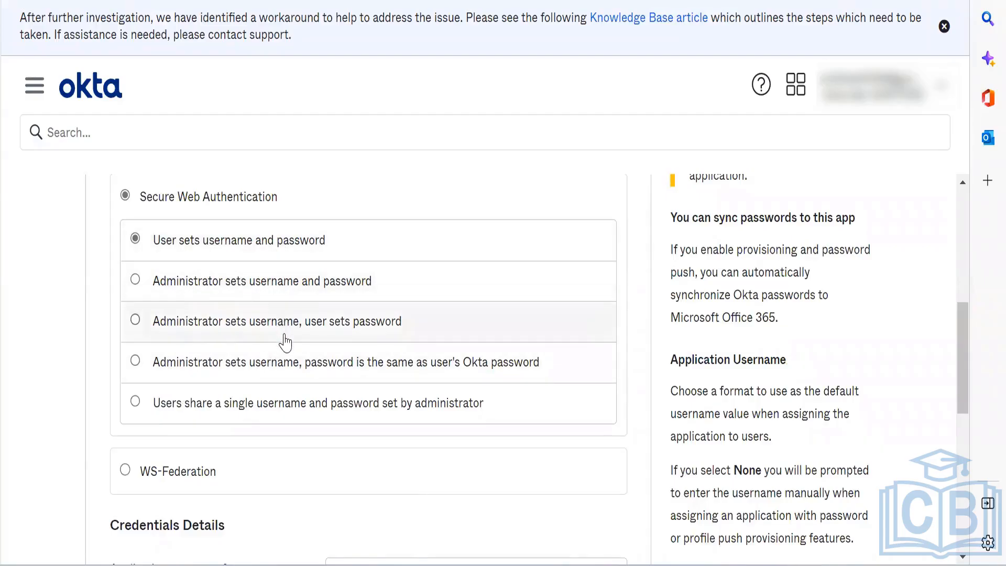
pyautogui.scroll(-1, 285, 343)
pyautogui.scroll(1, 285, 343)
pyautogui.scroll(-2, 285, 343)
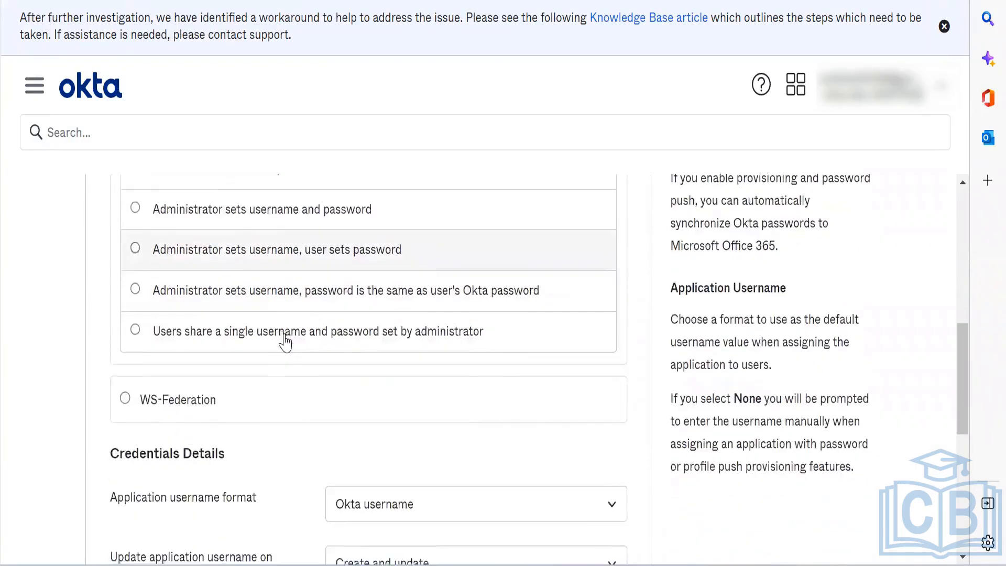
pyautogui.scroll(2, 285, 343)
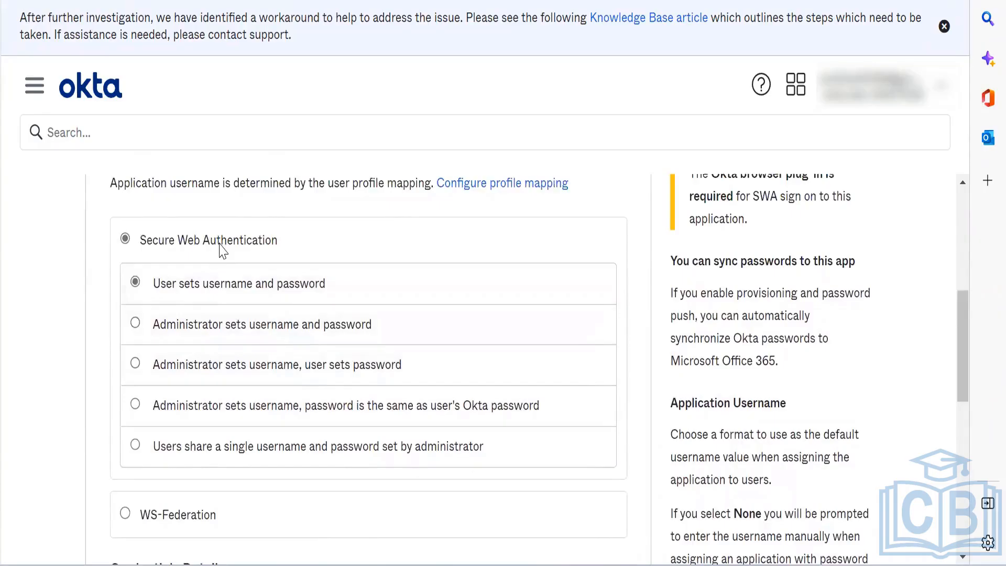
pyautogui.scroll(-4, 223, 251)
pyautogui.moveTo(218, 252); pyautogui.dragTo(264, 299)
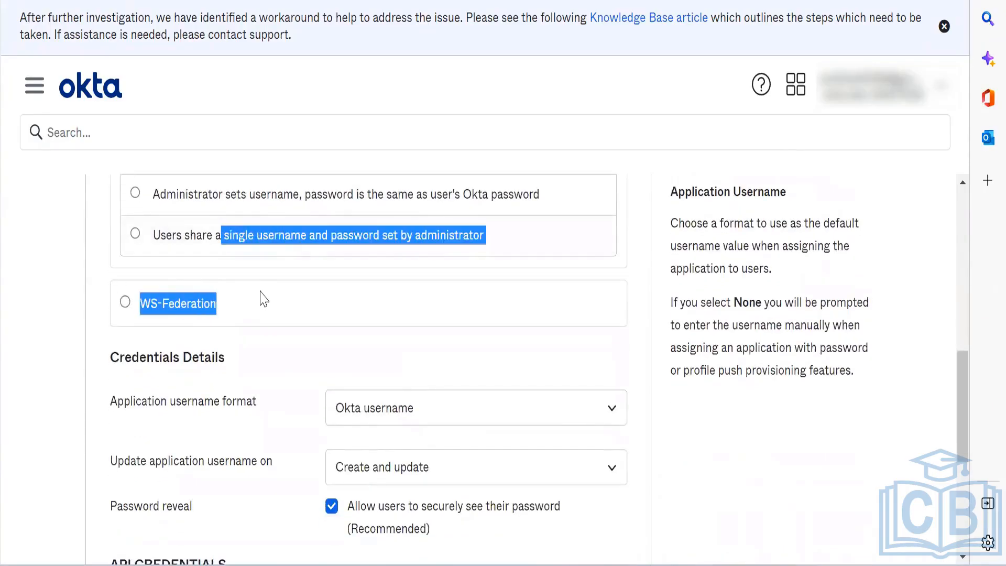
# Try WS-Federation as the sign-on method, examine its configuration choices, and switch back to Secure Web Authentication.
pyautogui.click(125, 302)
pyautogui.scroll(-2, 51, 288)
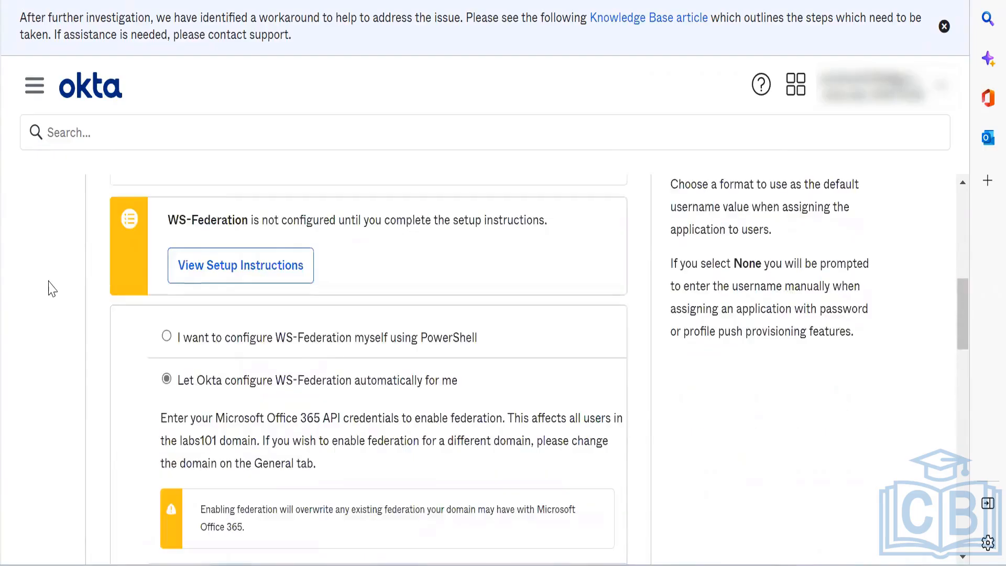
pyautogui.scroll(-7, 51, 288)
pyautogui.scroll(12, 49, 287)
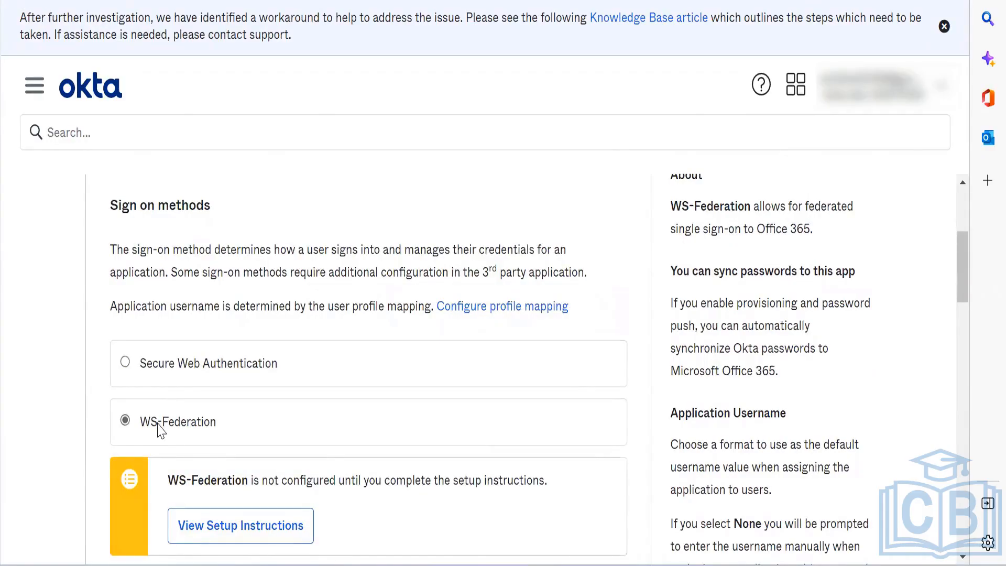
pyautogui.click(124, 362)
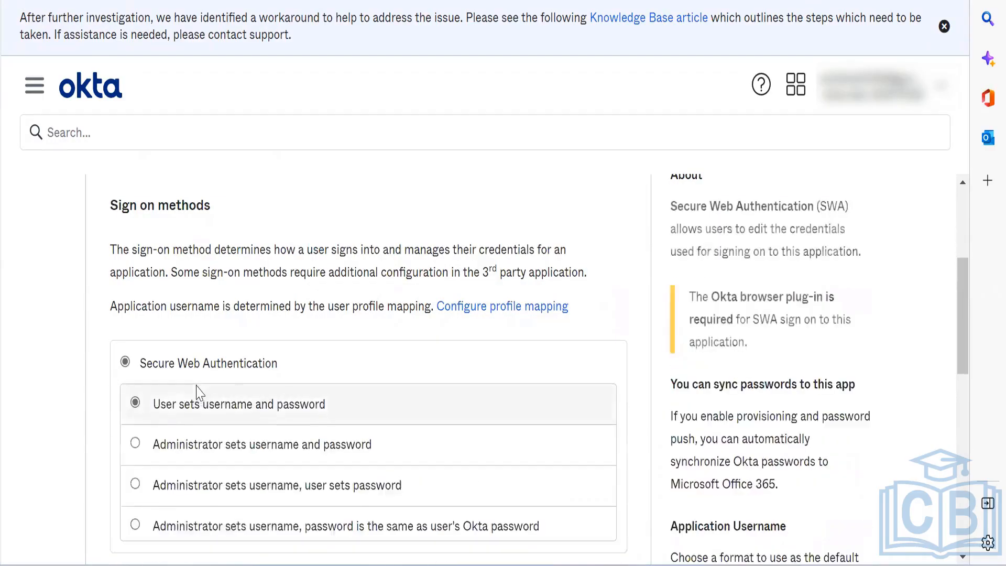
# Review the Secure Web Authentication credential options and choose "Administrator sets username and password".
pyautogui.scroll(-3, 198, 392)
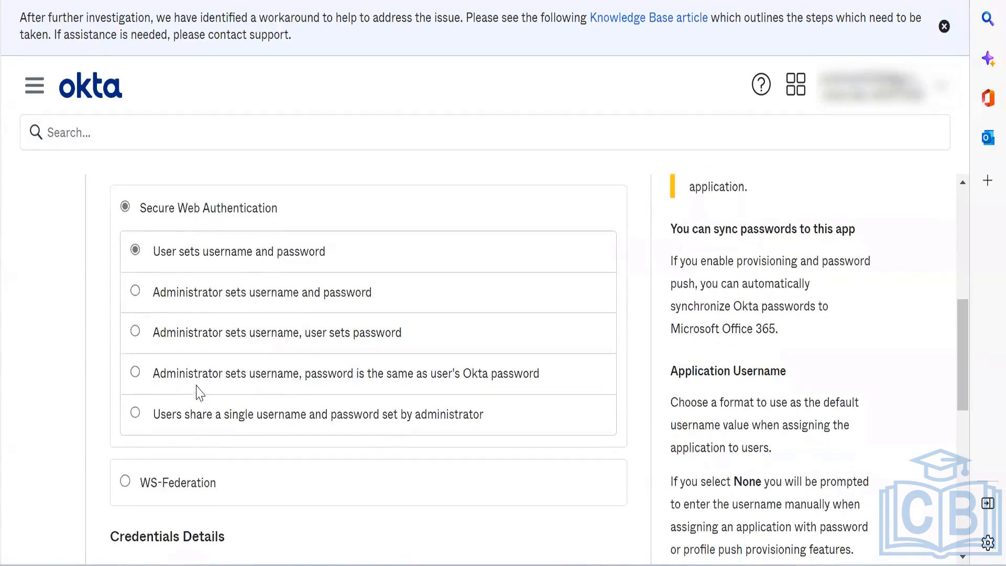
pyautogui.scroll(2, 198, 392)
pyautogui.scroll(-4, 198, 393)
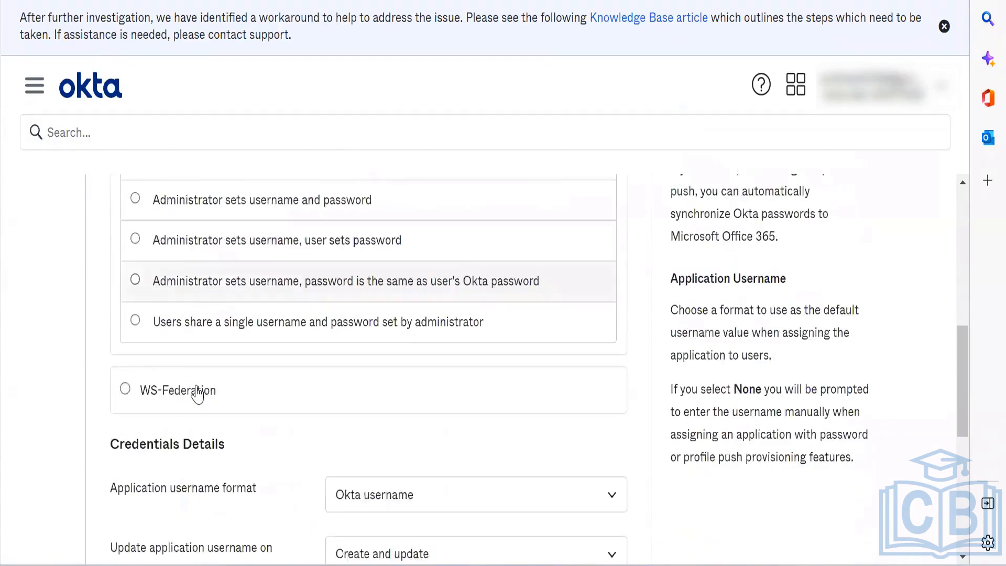
pyautogui.scroll(2, 198, 391)
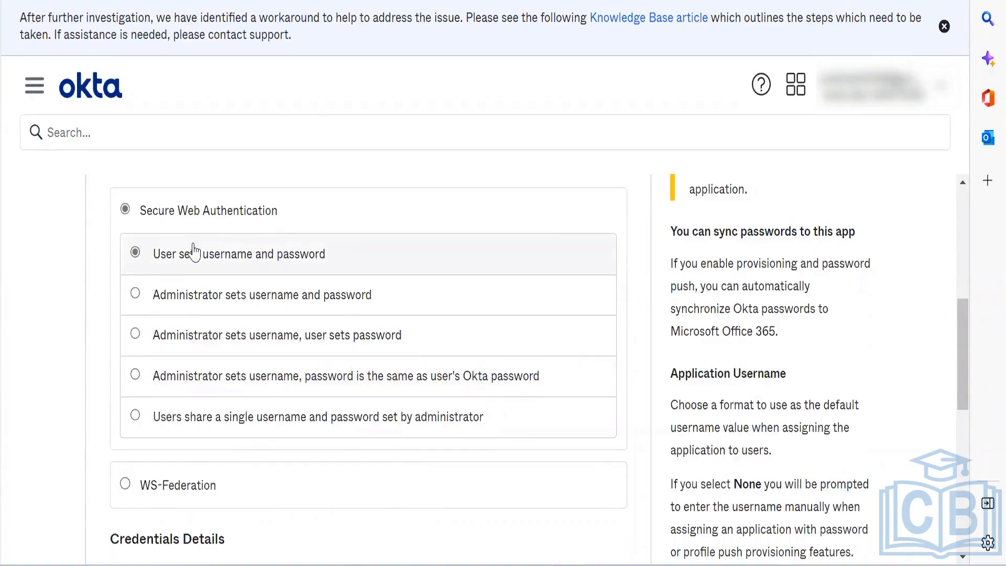
pyautogui.scroll(-1, 194, 252)
pyautogui.scroll(2, 194, 251)
pyautogui.scroll(-1, 194, 253)
pyautogui.scroll(-1, 194, 253)
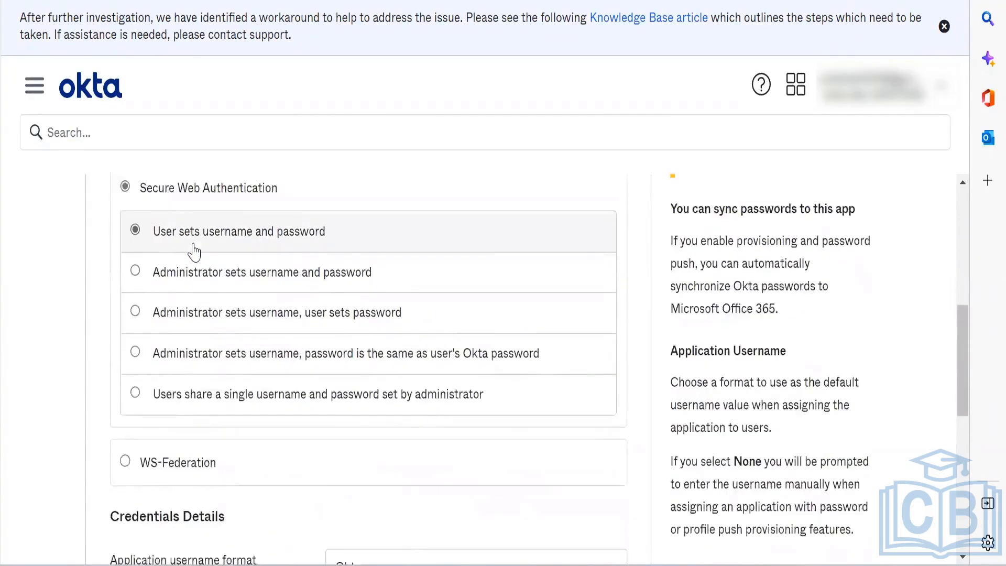
pyautogui.scroll(1, 194, 252)
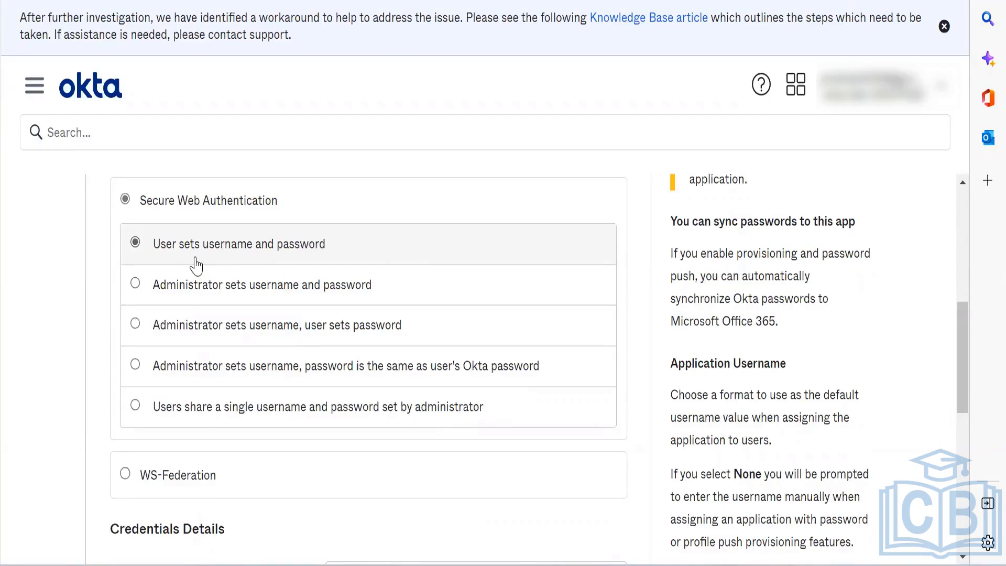
pyautogui.click(211, 300)
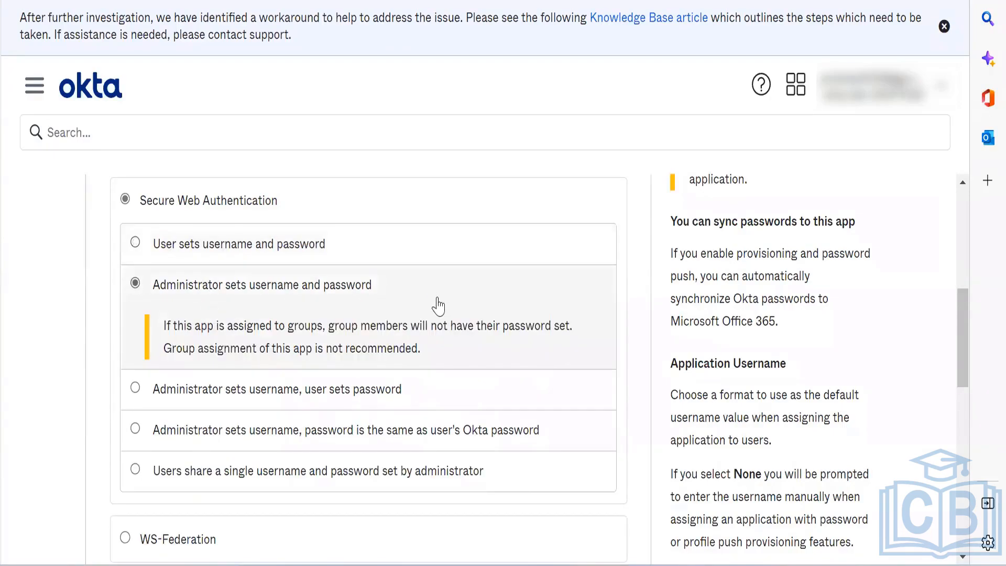
# Try the Okta-password and shared-credential options for Secure Web Authentication, and switch back to "Administrator sets username and password".
pyautogui.scroll(-1, 439, 306)
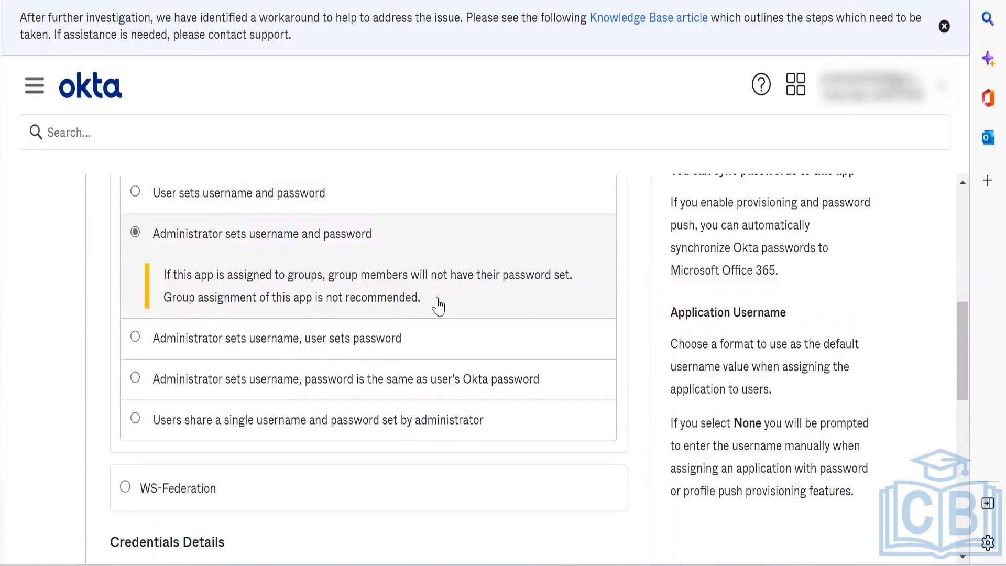
pyautogui.click(399, 387)
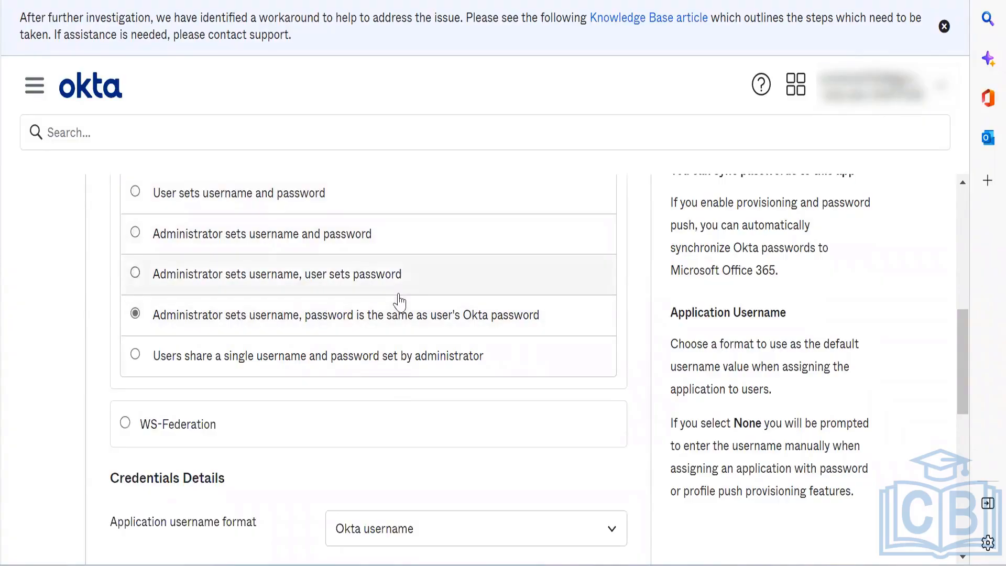
pyautogui.click(556, 351)
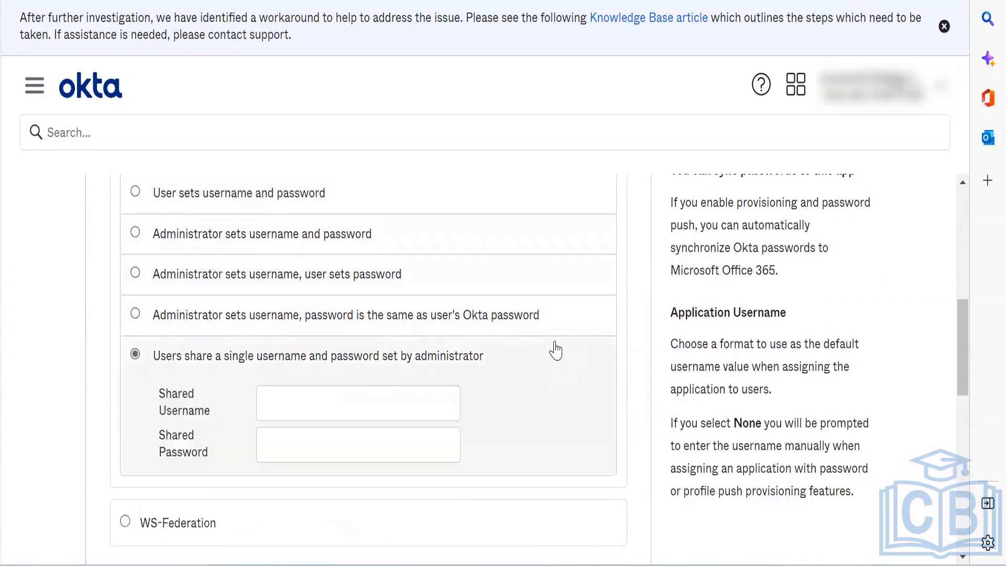
pyautogui.click(197, 237)
pyautogui.scroll(3, 197, 238)
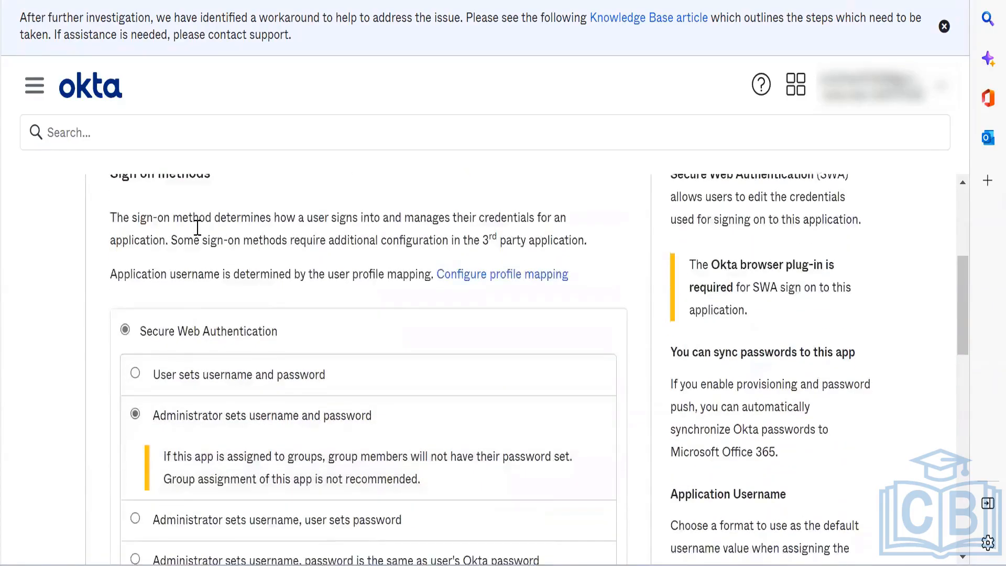
# Review the Secure Web Authentication options and select WS-Federation as the Office 365 sign-on method.
pyautogui.scroll(-5, 197, 237)
pyautogui.scroll(1, 197, 238)
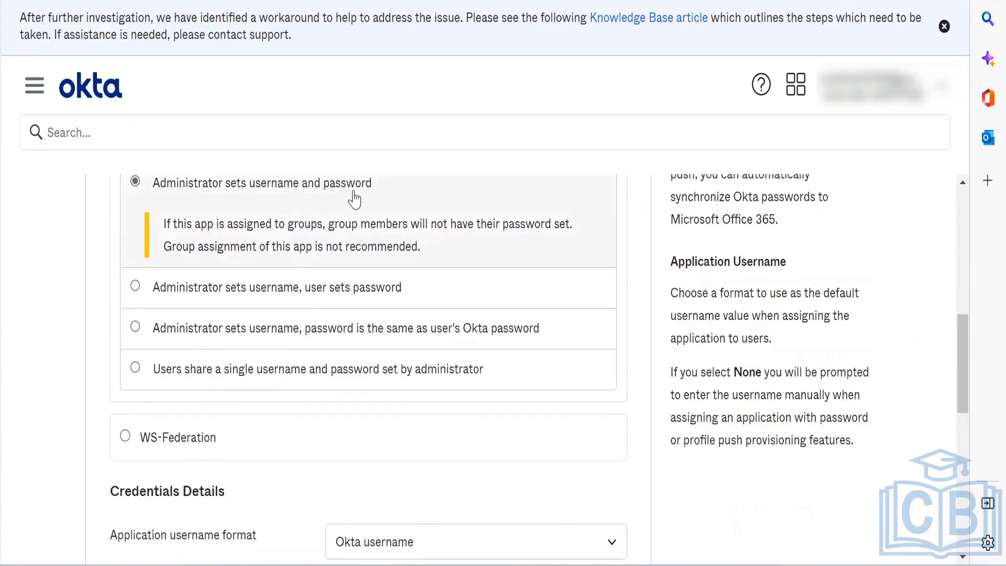
pyautogui.scroll(-2, 365, 194)
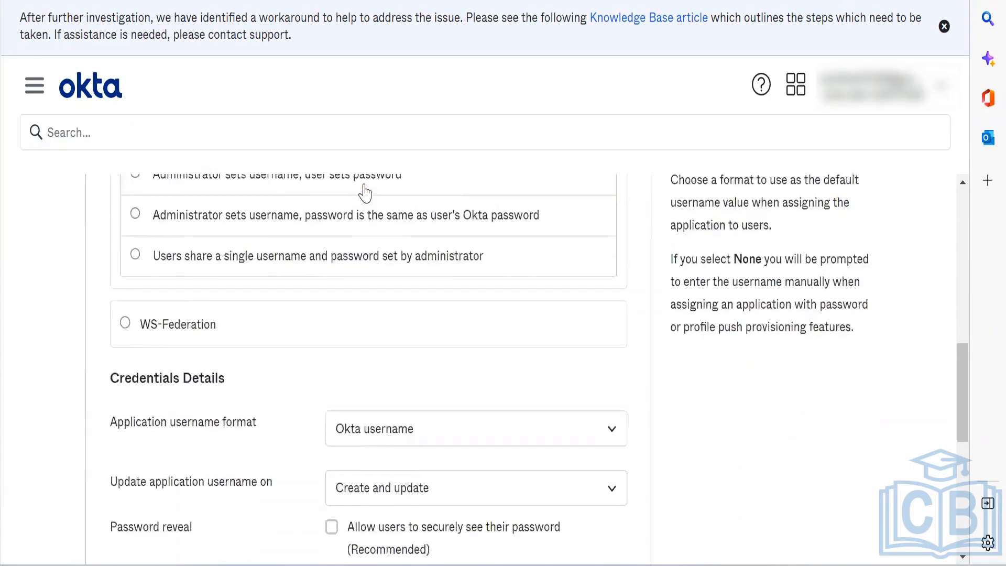
pyautogui.scroll(5, 365, 194)
pyautogui.scroll(-3, 365, 194)
pyautogui.scroll(1, 365, 193)
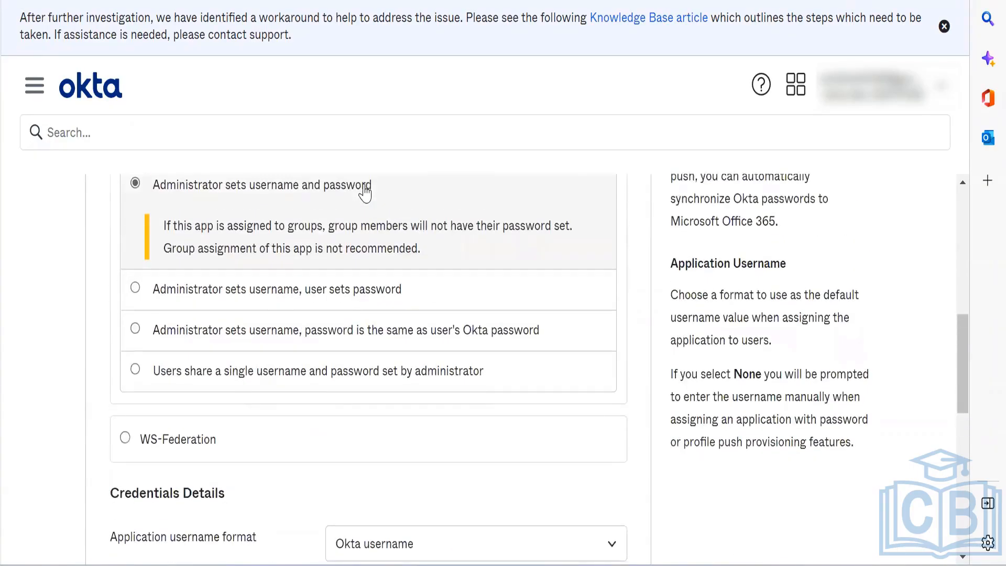
pyautogui.scroll(7, 365, 194)
pyautogui.scroll(-12, 365, 194)
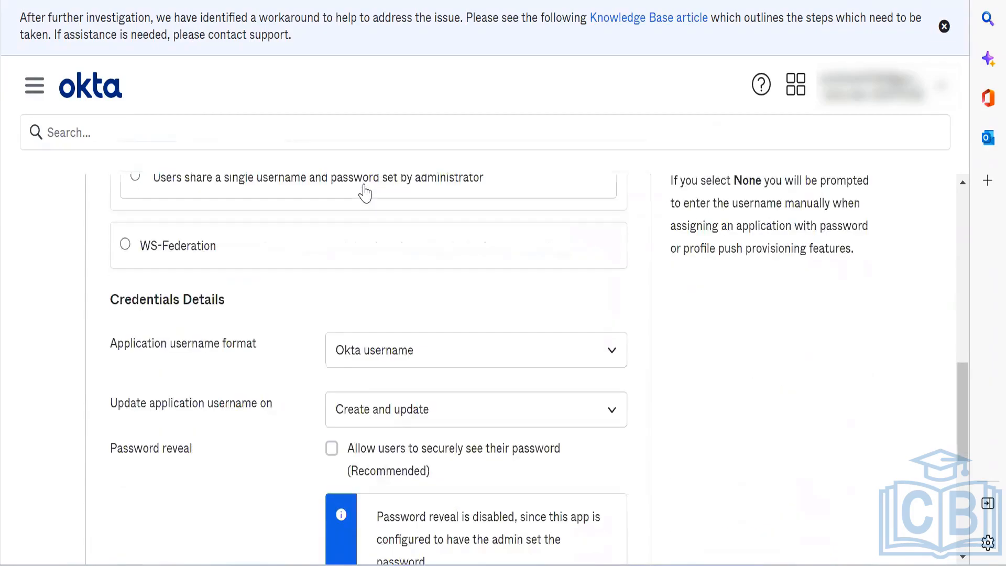
pyautogui.click(185, 248)
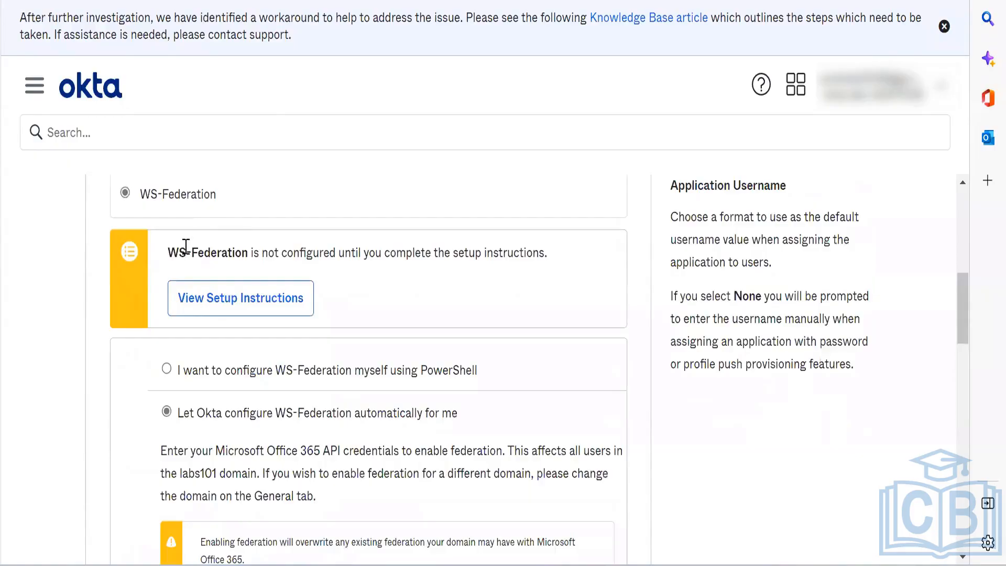
# Read through the Office 365 WS-Federation setup instructions, including the manual PowerShell commands, and close them.
pyautogui.click(245, 301)
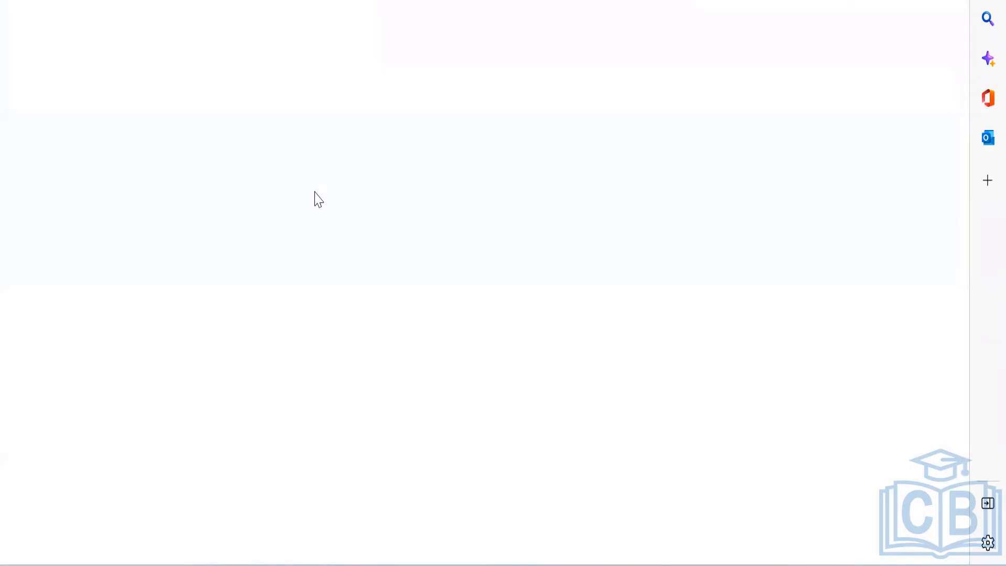
pyautogui.scroll(-1, 314, 192)
pyautogui.scroll(1, 316, 193)
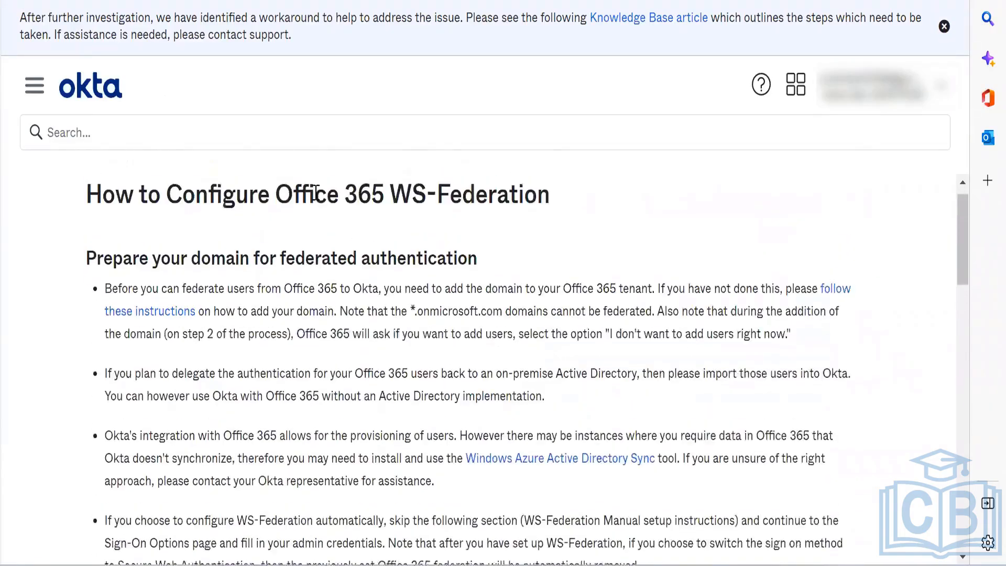
pyautogui.scroll(-15, 316, 192)
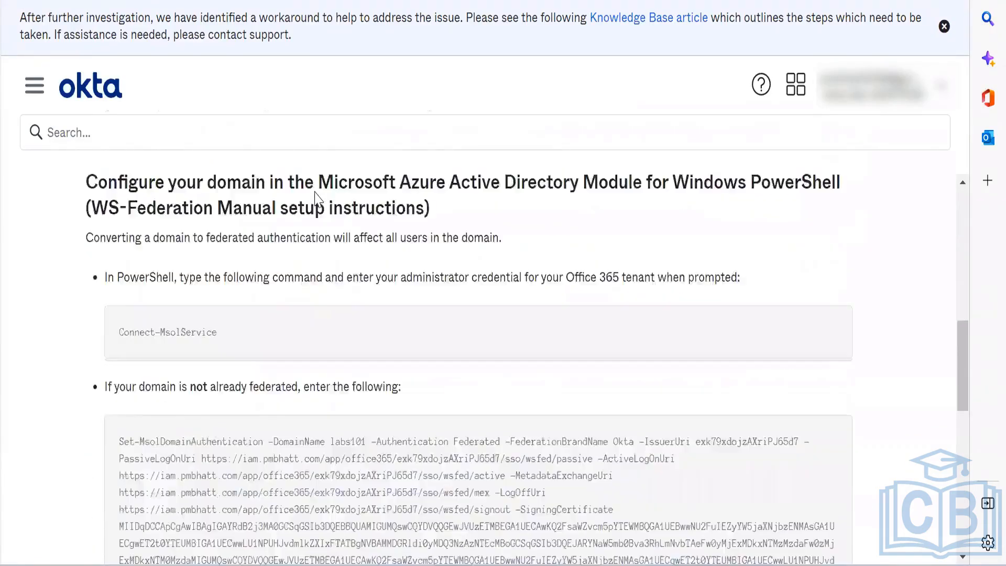
pyautogui.scroll(-6, 315, 199)
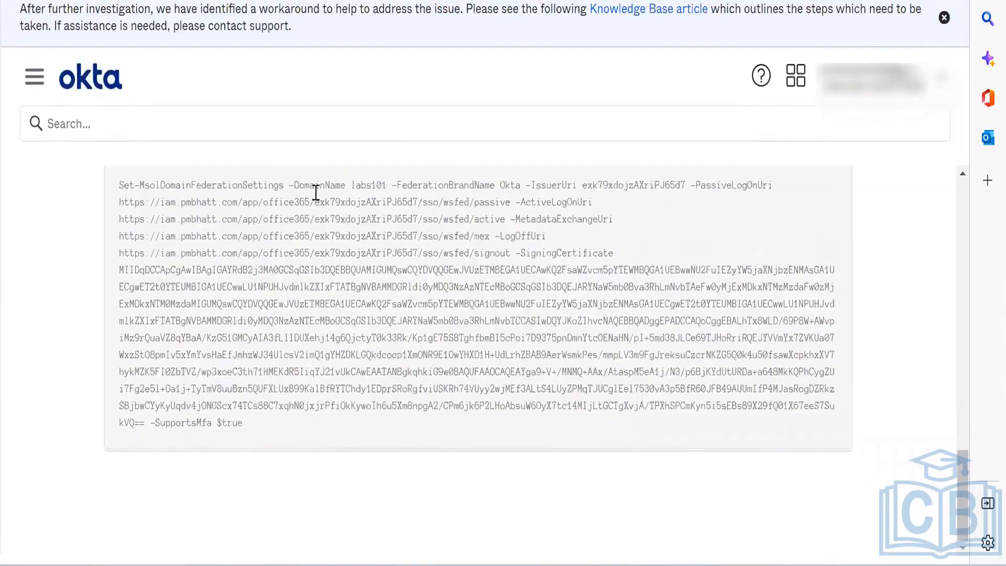
pyautogui.scroll(4, 316, 199)
pyautogui.scroll(17, 316, 199)
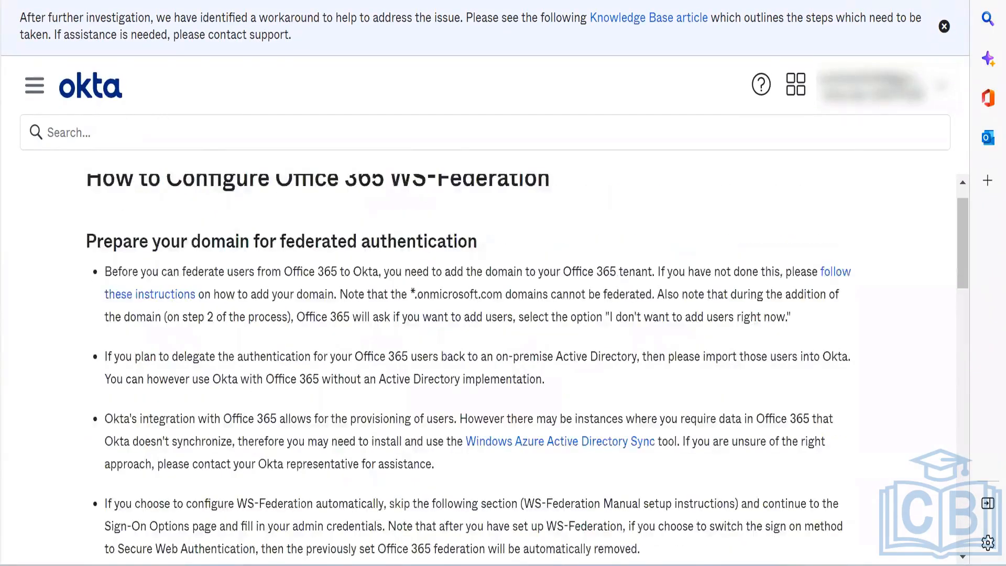
pyautogui.hotkey('ctrl', 'w')
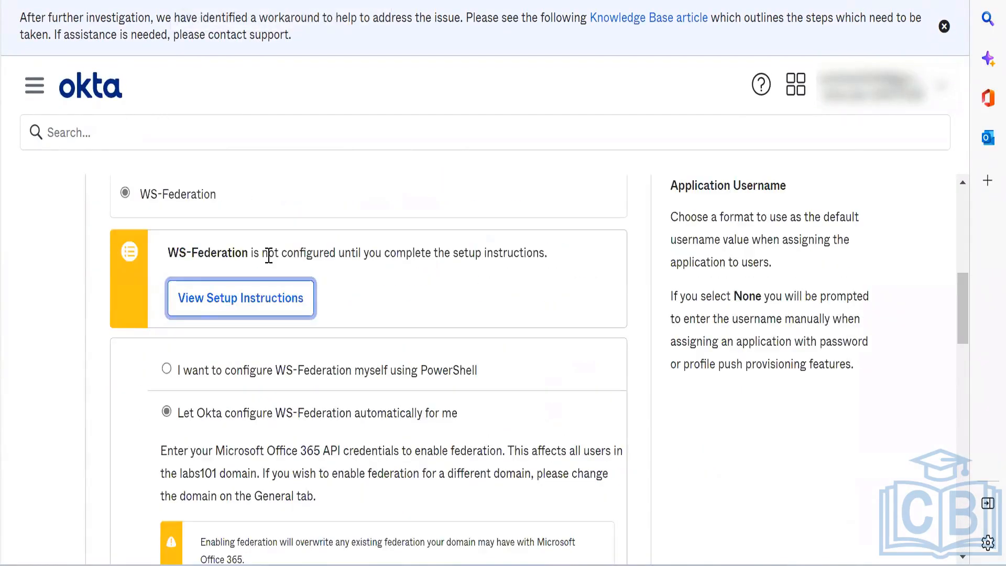
# Examine the automatic WS-Federation configuration, including its API credential requirements and the admin username and password fields.
pyautogui.scroll(1, 267, 262)
pyautogui.scroll(-3, 268, 262)
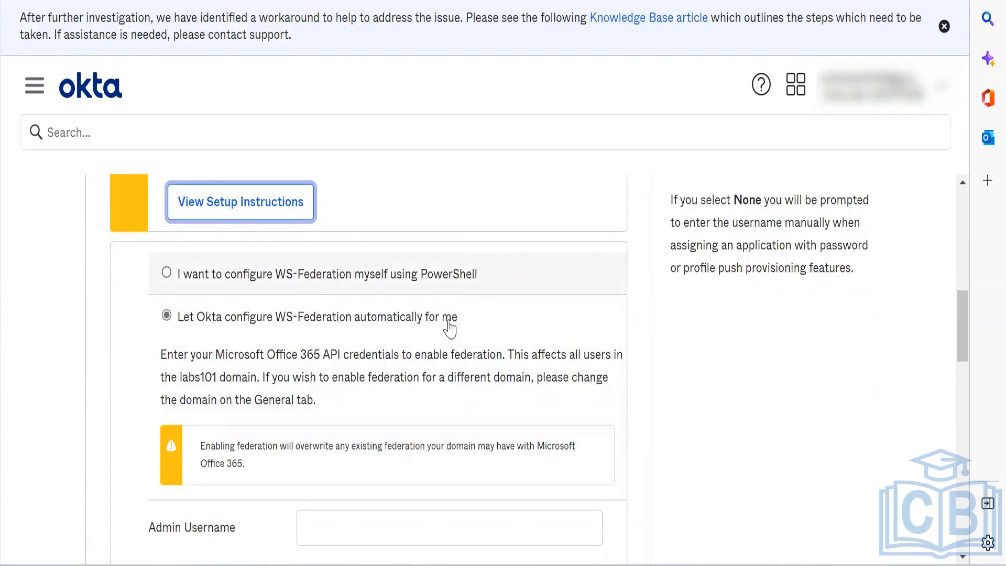
pyautogui.scroll(-2, 406, 344)
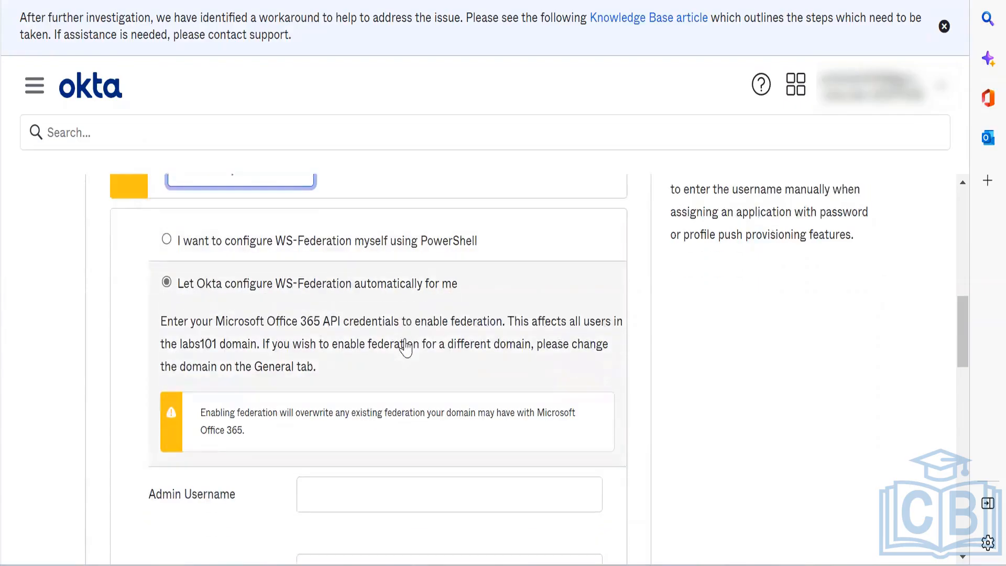
pyautogui.scroll(1, 314, 303)
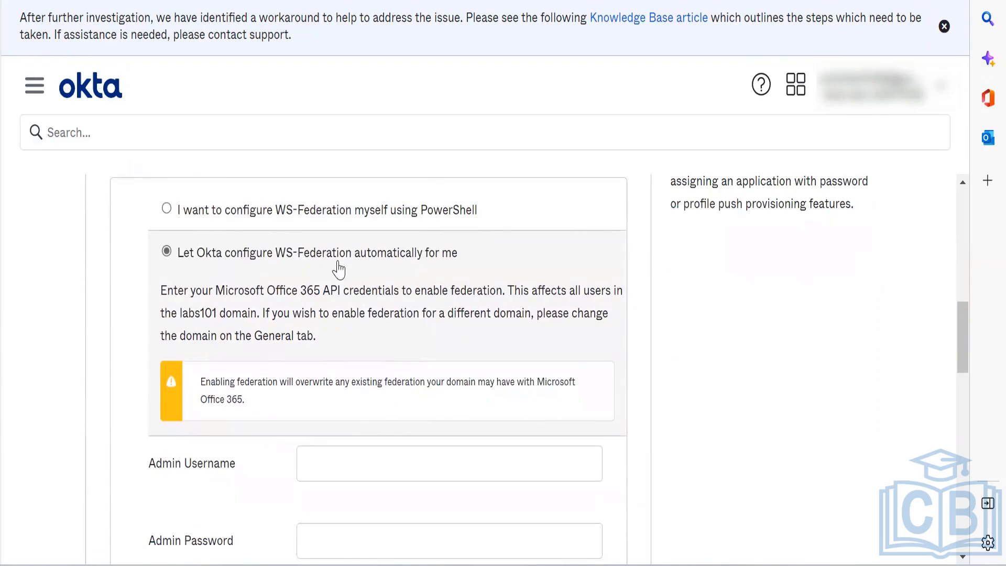
pyautogui.scroll(-5, 338, 269)
pyautogui.click(351, 220)
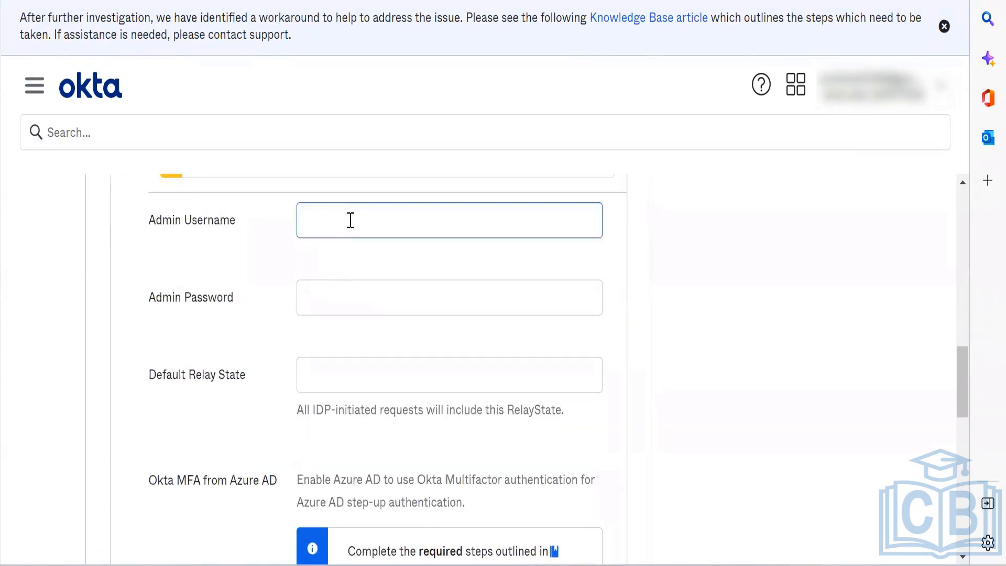
pyautogui.click(350, 225)
pyautogui.scroll(2, 350, 225)
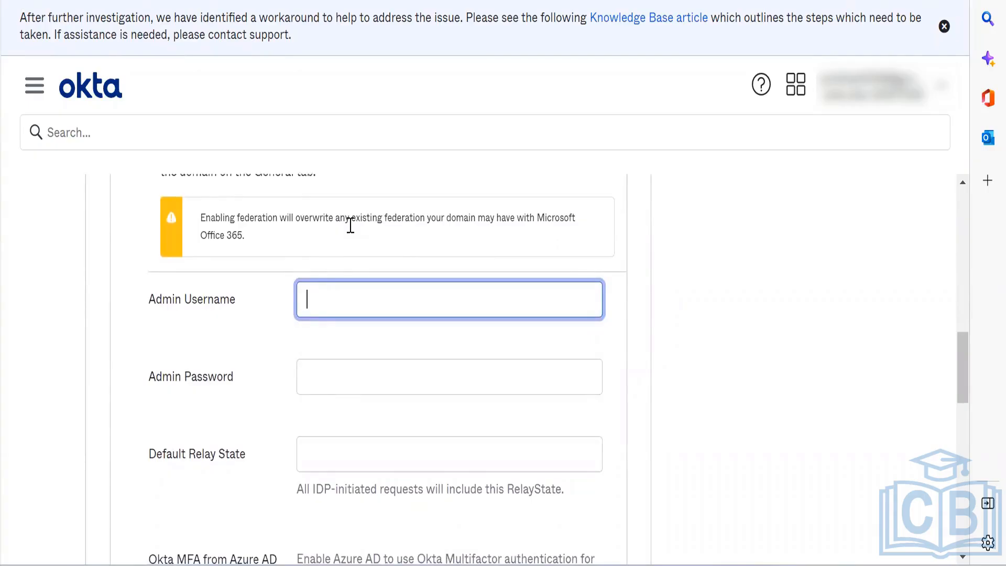
pyautogui.scroll(2, 351, 225)
# Review the Okta MFA and credentials details, and allow the administrator to consent for Advanced API access.
pyautogui.scroll(-9, 351, 225)
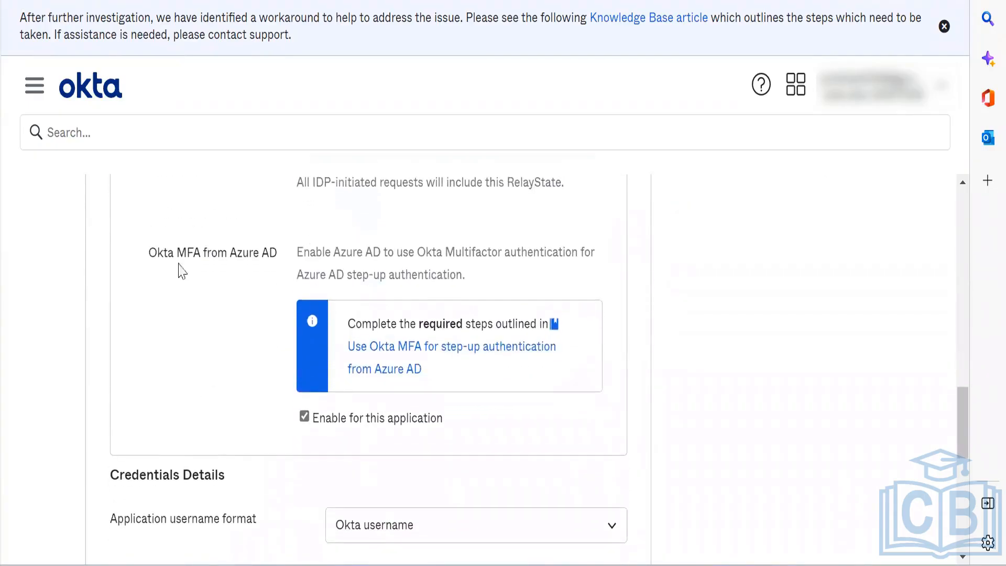
pyautogui.scroll(2, 209, 277)
pyautogui.scroll(-3, 210, 276)
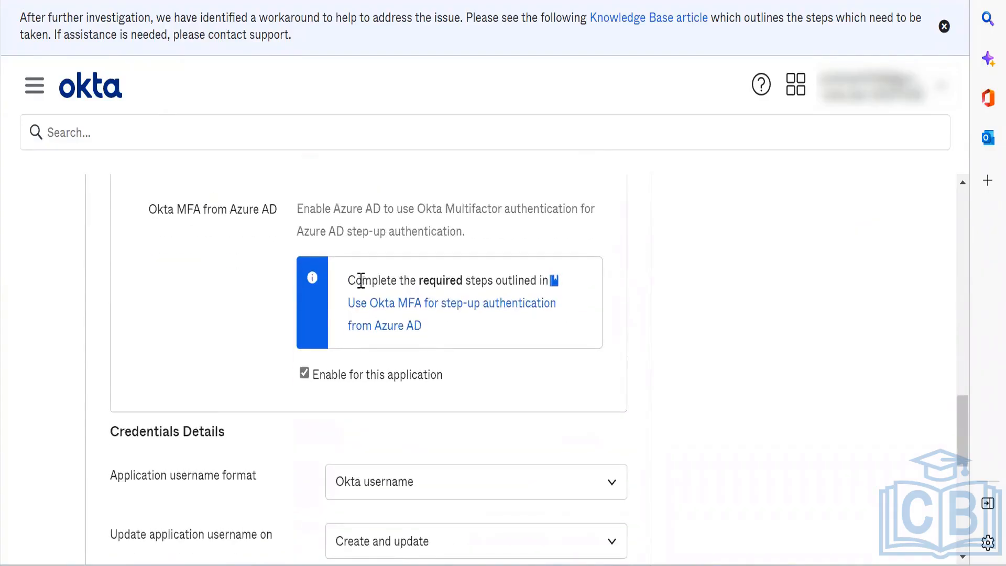
pyautogui.scroll(-4, 356, 285)
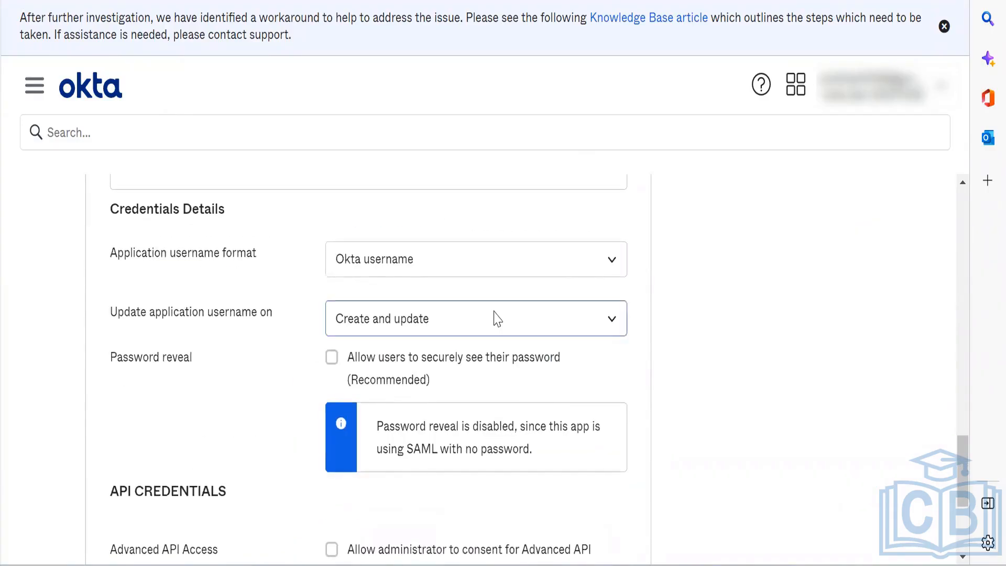
pyautogui.scroll(-4, 497, 318)
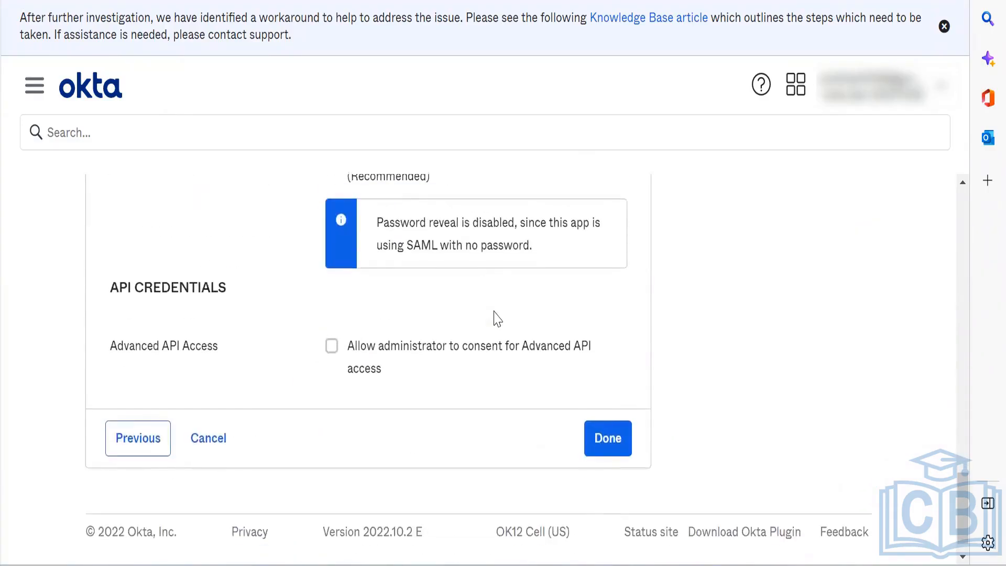
pyautogui.click(331, 346)
pyautogui.scroll(-3, 448, 390)
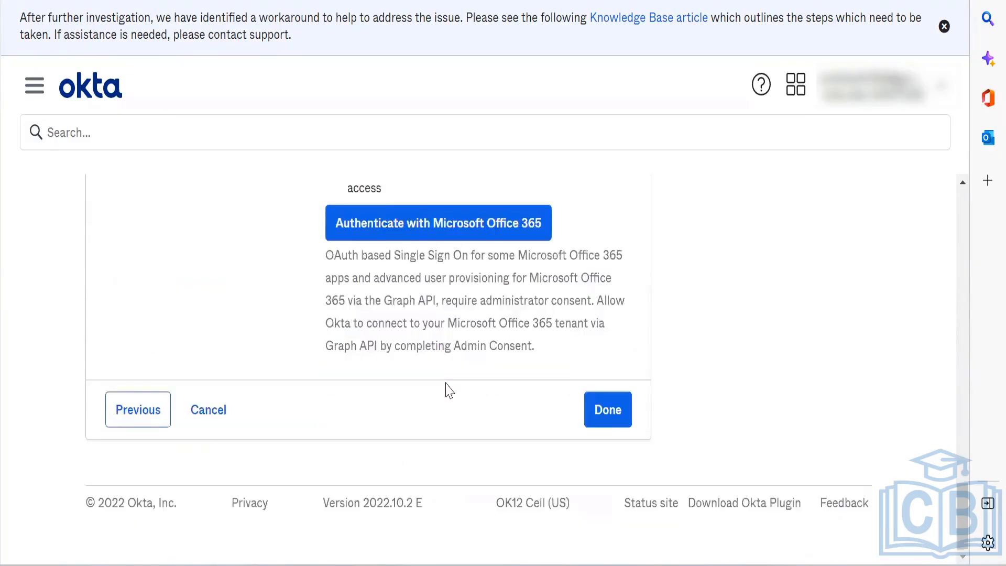
pyautogui.scroll(1, 435, 330)
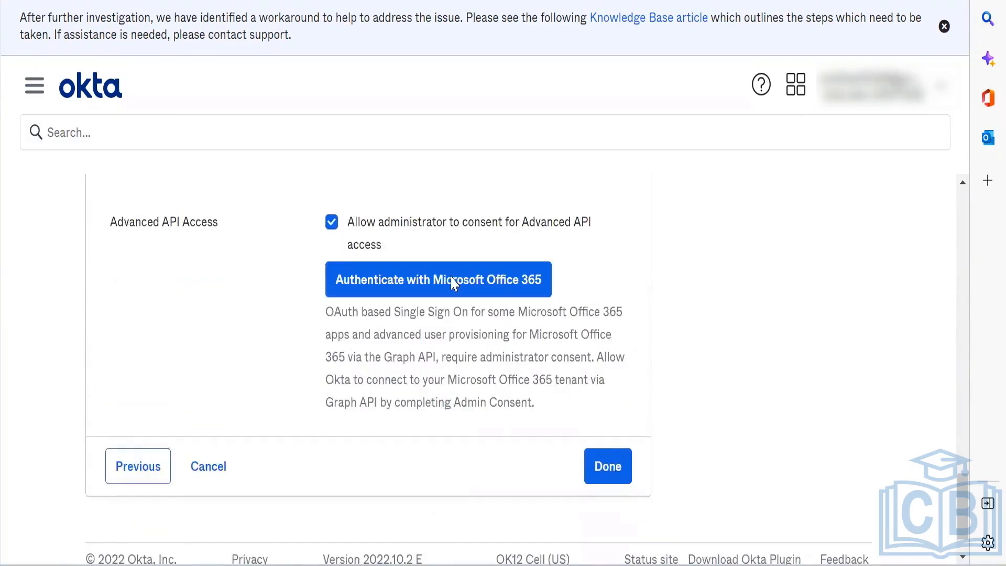
pyautogui.click(444, 267)
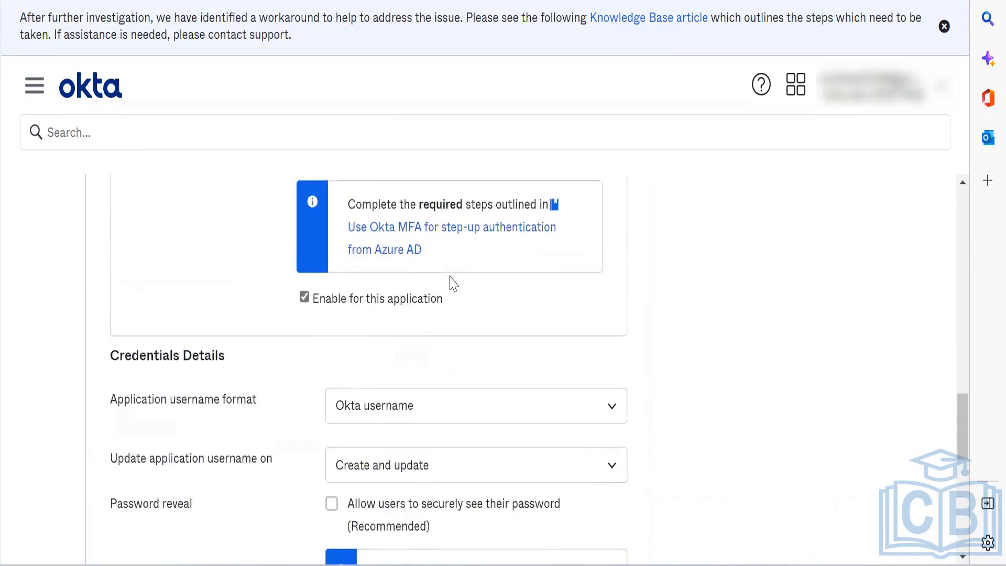
# Recheck the automatic configuration's admin credential fields, and choose to configure WS-Federation manually using PowerShell.
pyautogui.scroll(8, 449, 282)
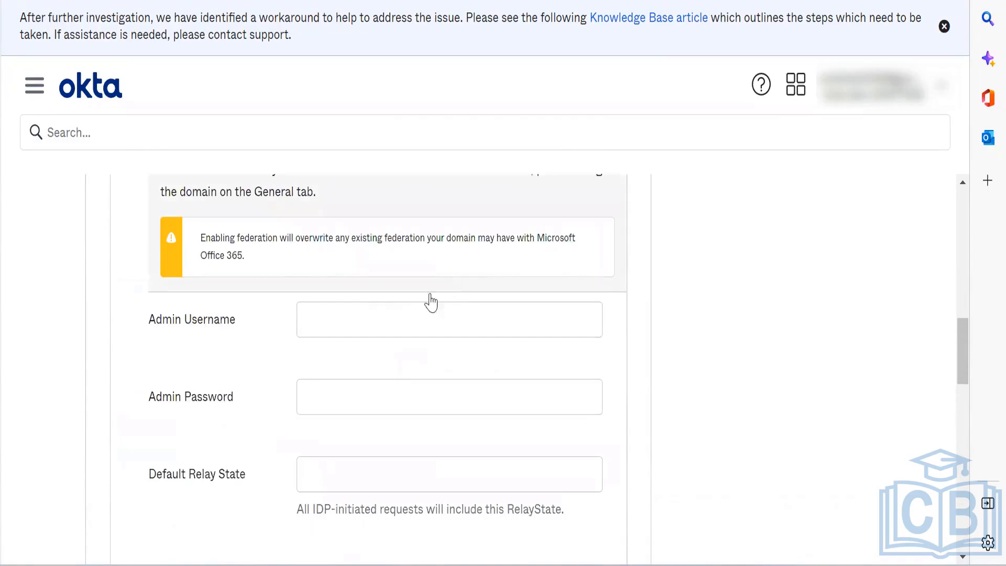
pyautogui.click(370, 305)
pyautogui.scroll(-1, 433, 382)
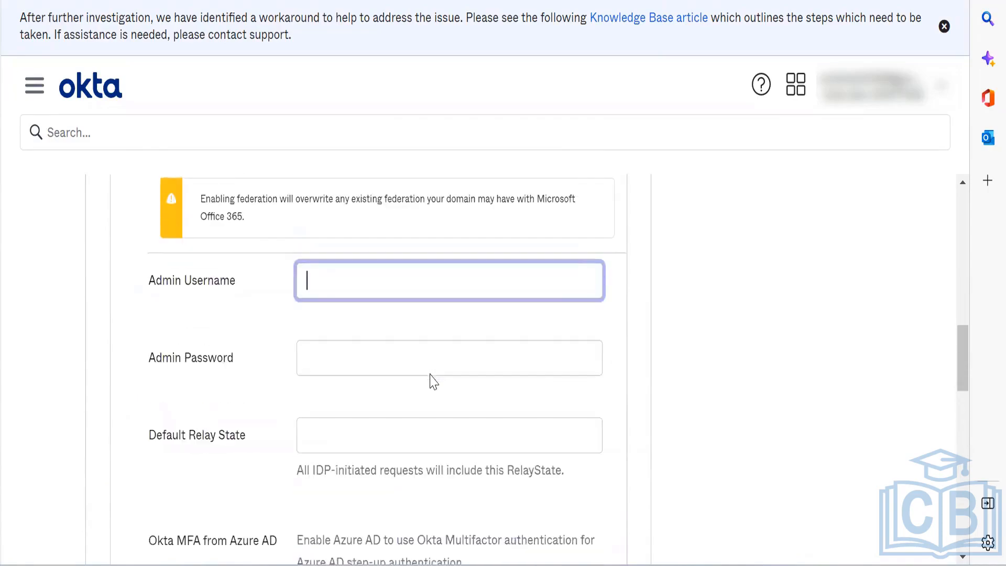
pyautogui.scroll(2, 434, 382)
pyautogui.scroll(-6, 434, 381)
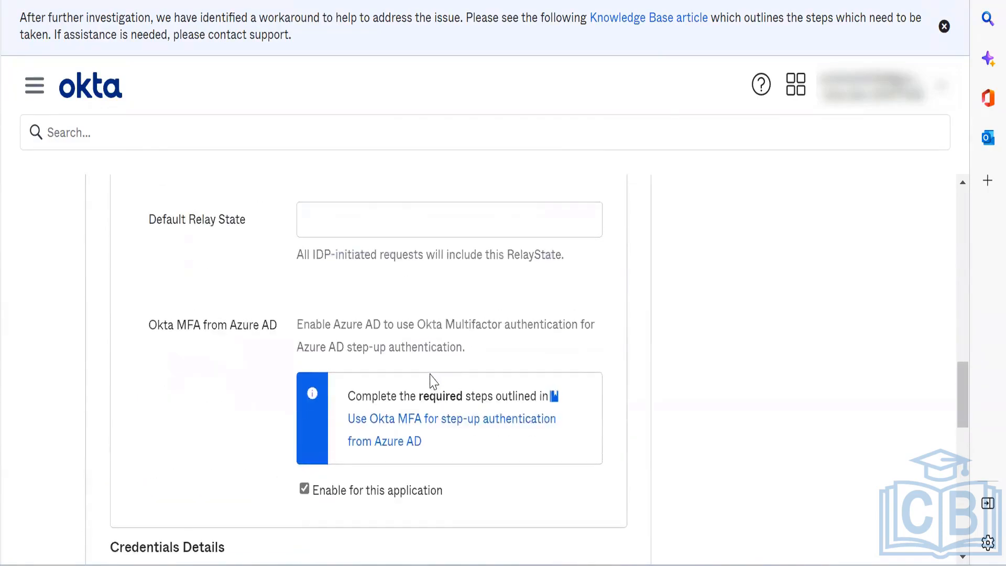
pyautogui.scroll(7, 432, 382)
pyautogui.click(355, 195)
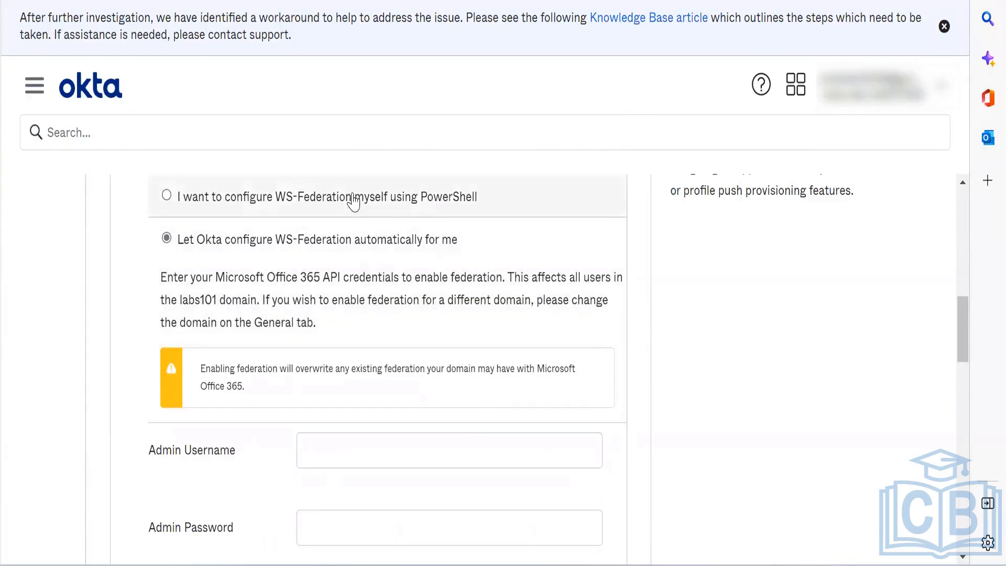
# Examine the settings for PowerShell-configured WS-Federation, from Default Relay State down to the Advanced API access section.
pyautogui.scroll(-3, 370, 269)
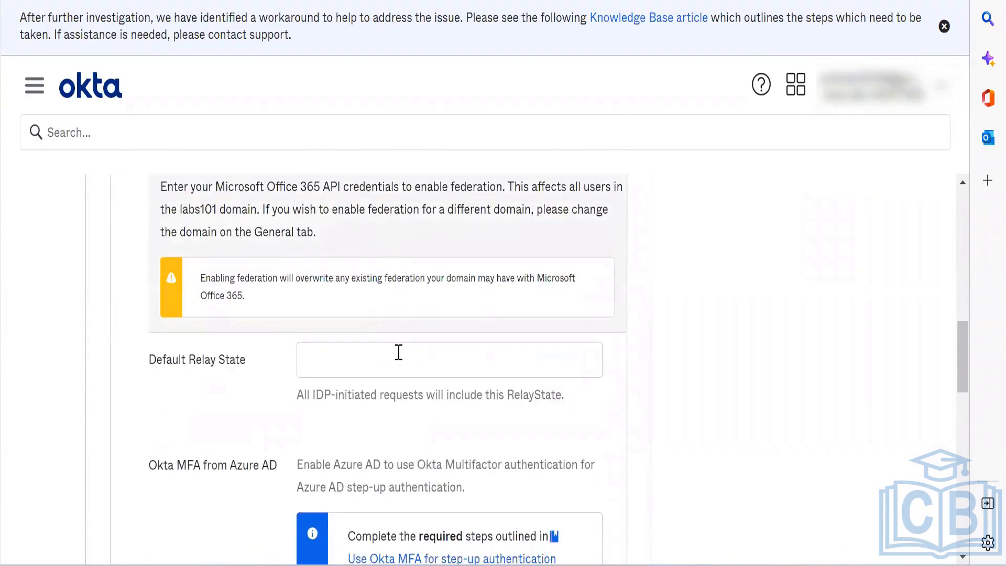
pyautogui.click(403, 352)
pyautogui.scroll(-10, 403, 353)
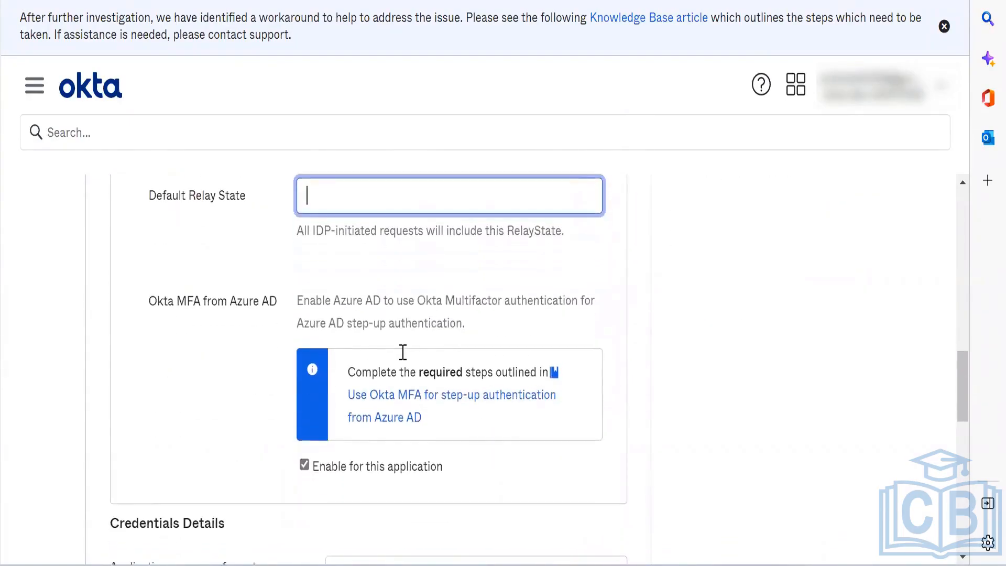
pyautogui.scroll(-3, 403, 359)
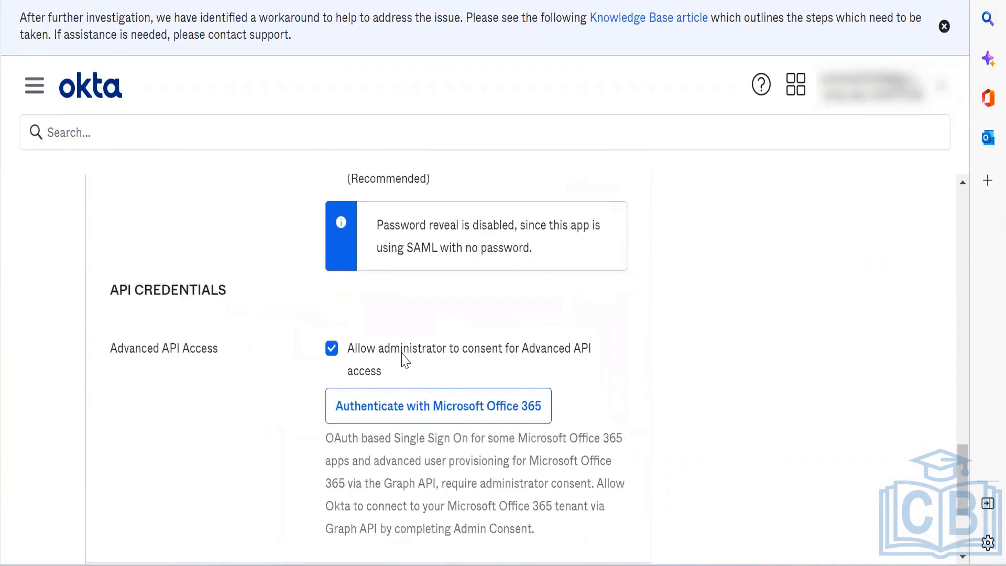
pyautogui.scroll(-3, 404, 360)
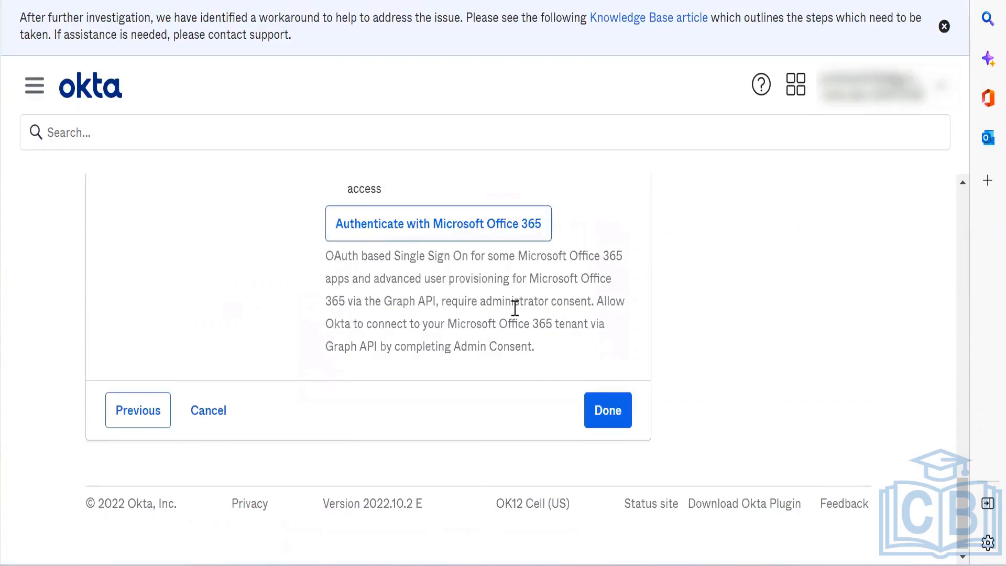
# Examine the WS-Federation options again, from the sign-on method and PowerShell choice down to Default Relay State and Okta MFA from Azure AD.
pyautogui.scroll(10, 515, 308)
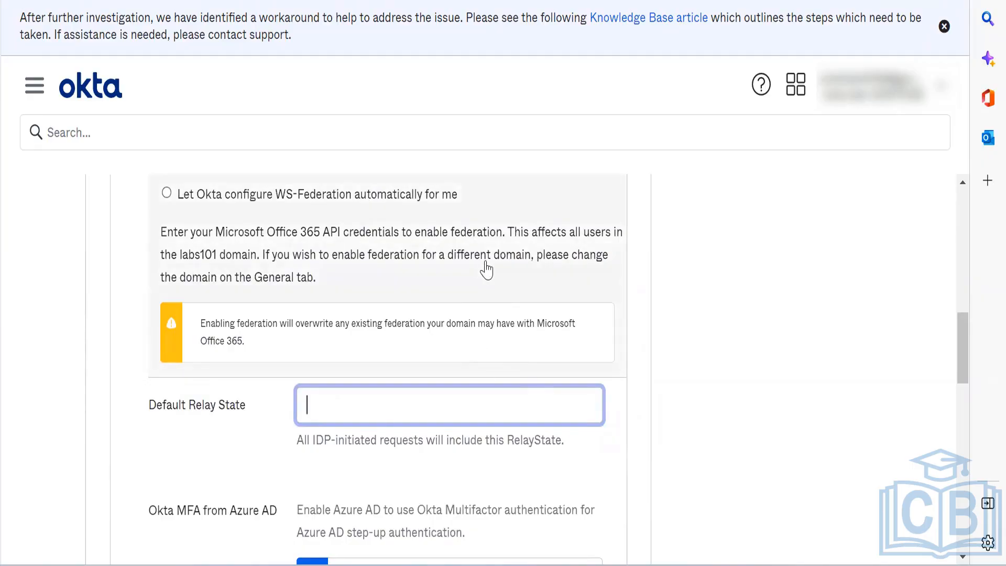
pyautogui.scroll(-2, 489, 269)
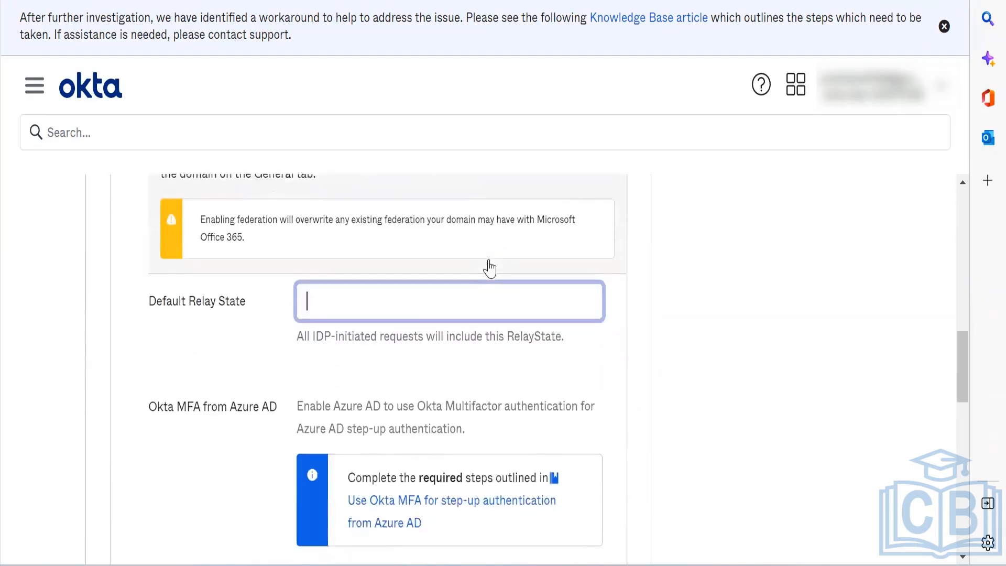
pyautogui.scroll(7, 487, 267)
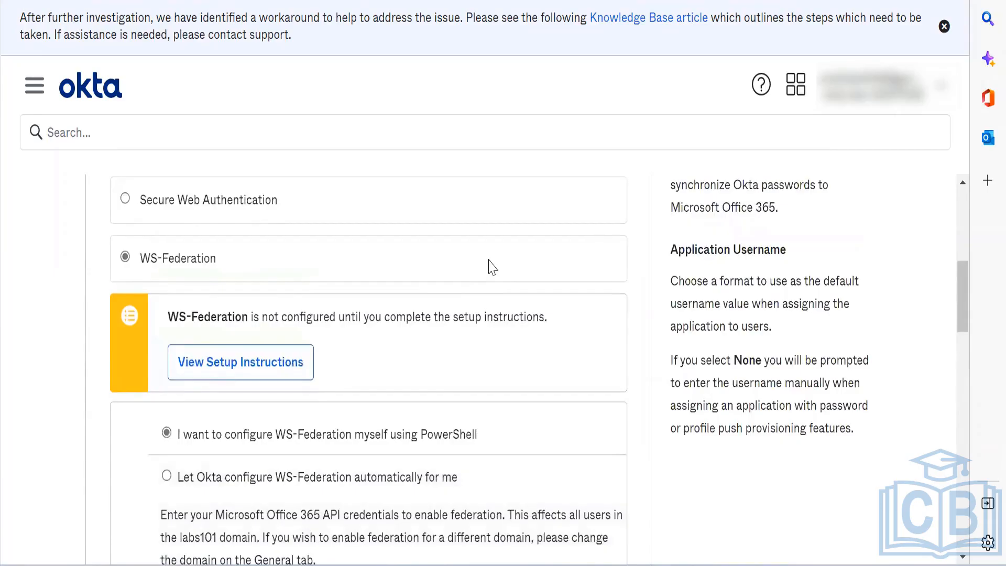
pyautogui.scroll(-1, 490, 266)
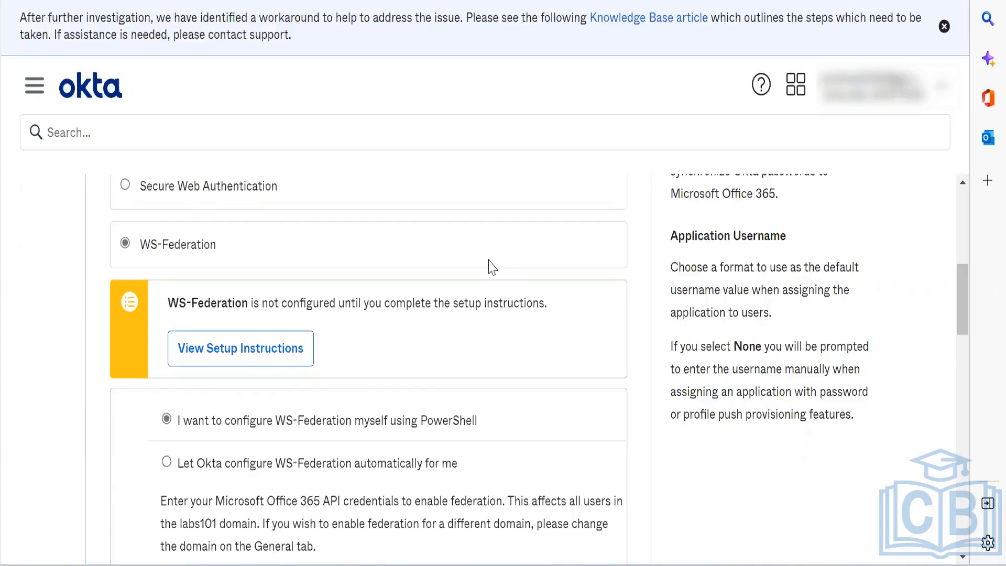
pyautogui.scroll(1, 472, 236)
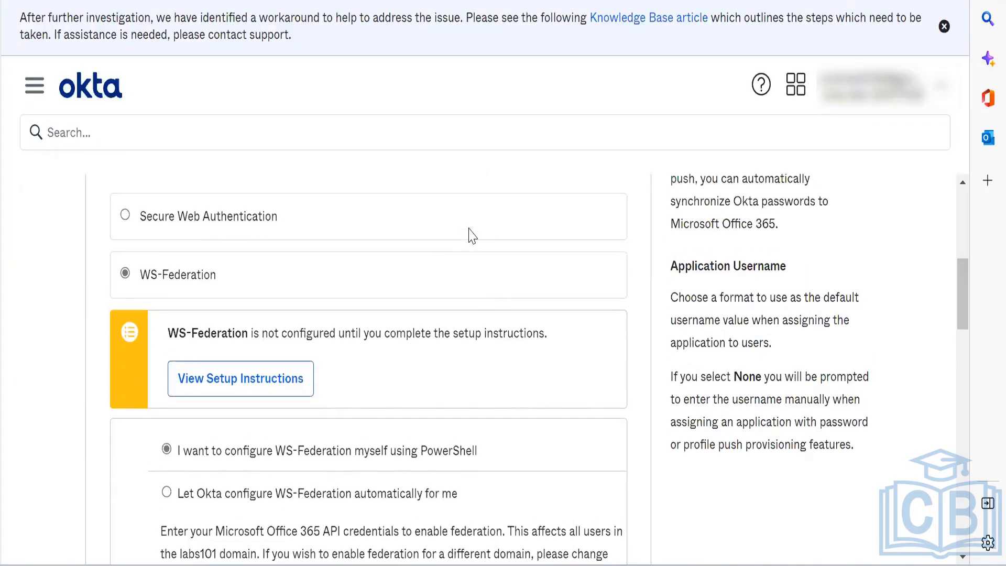
pyautogui.scroll(-3, 471, 236)
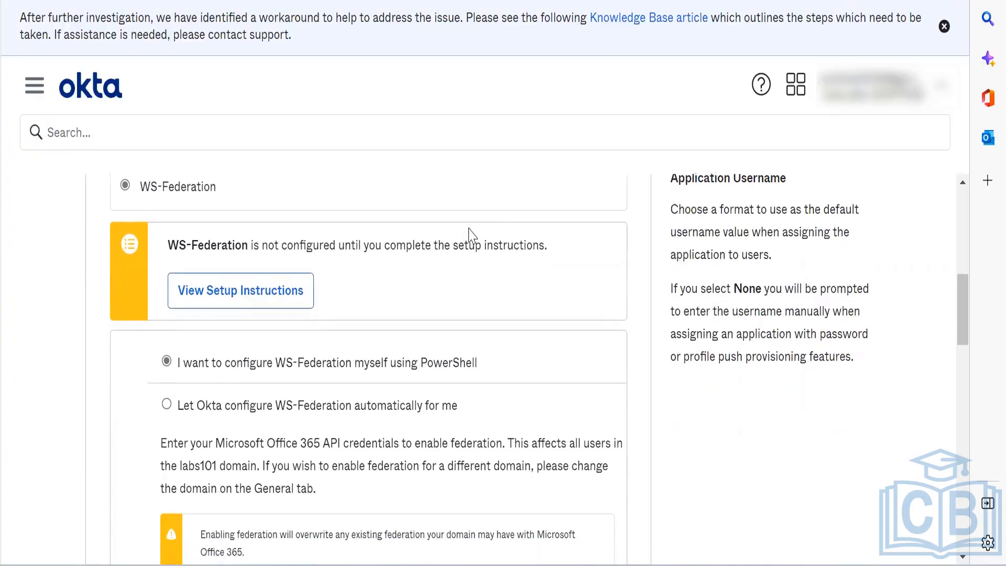
pyautogui.scroll(-4, 471, 236)
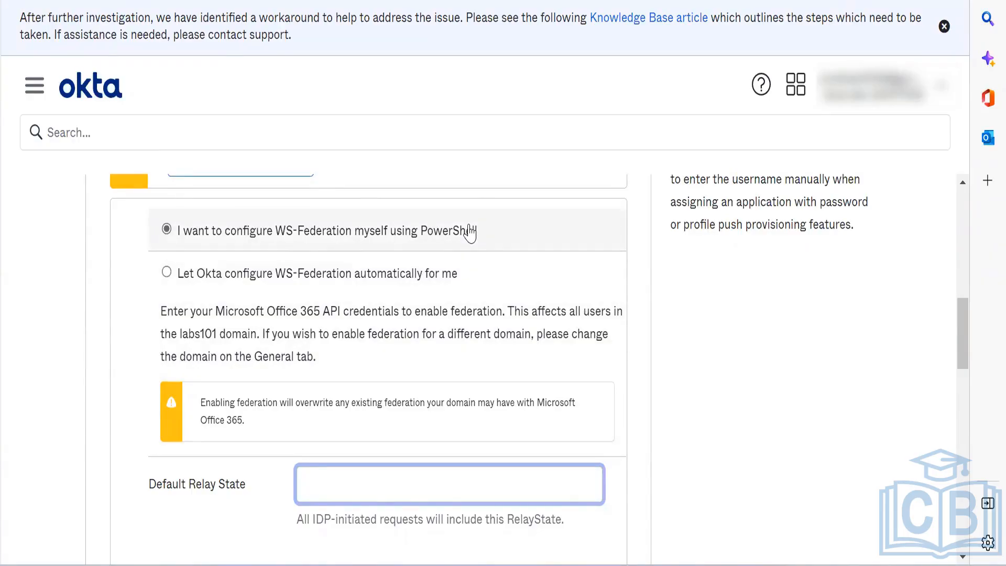
pyautogui.scroll(-5, 473, 215)
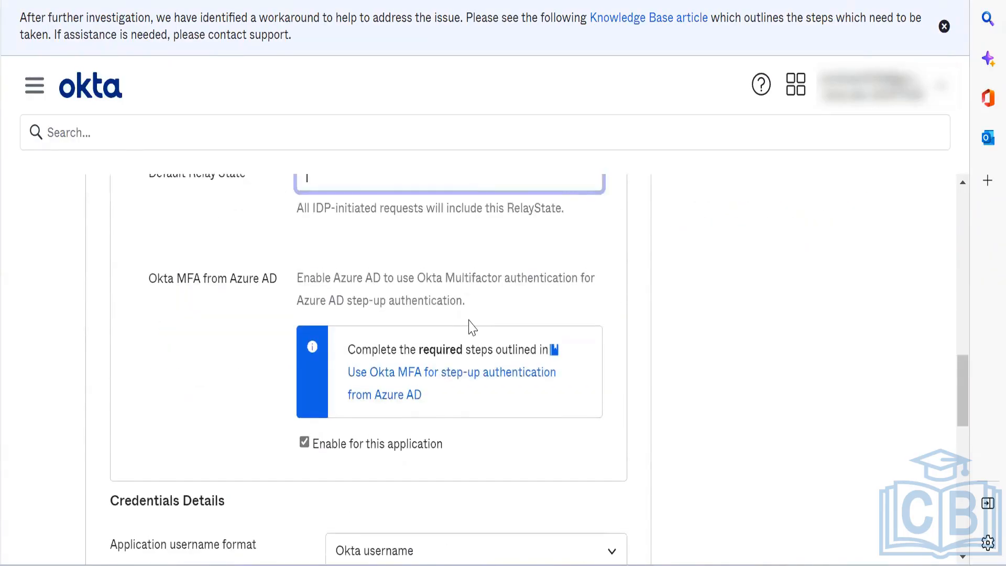
pyautogui.scroll(-1, 471, 327)
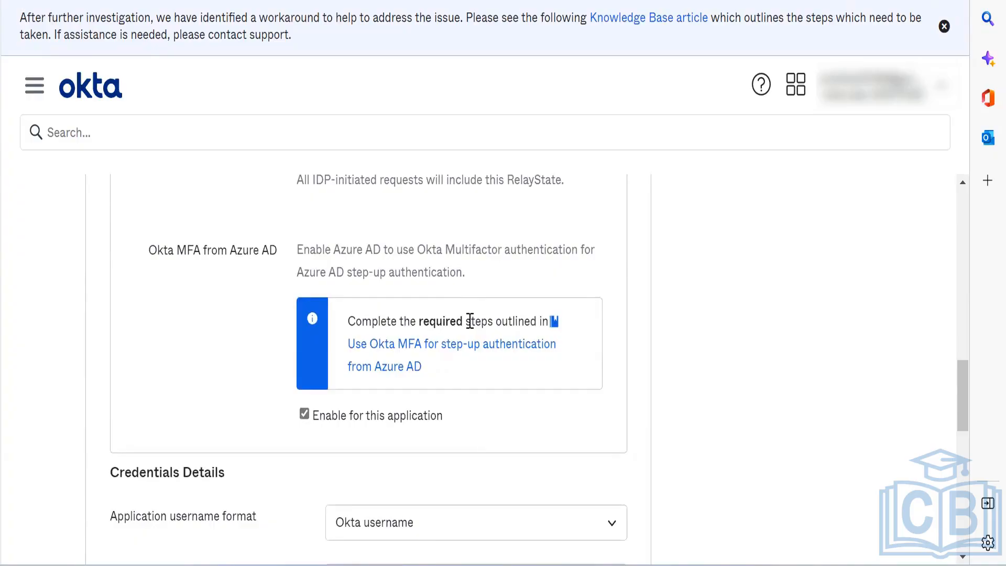
pyautogui.scroll(5, 470, 322)
# Cancel the Office 365 app setup and agree to leave it with unsaved changes.
pyautogui.scroll(-10, 469, 323)
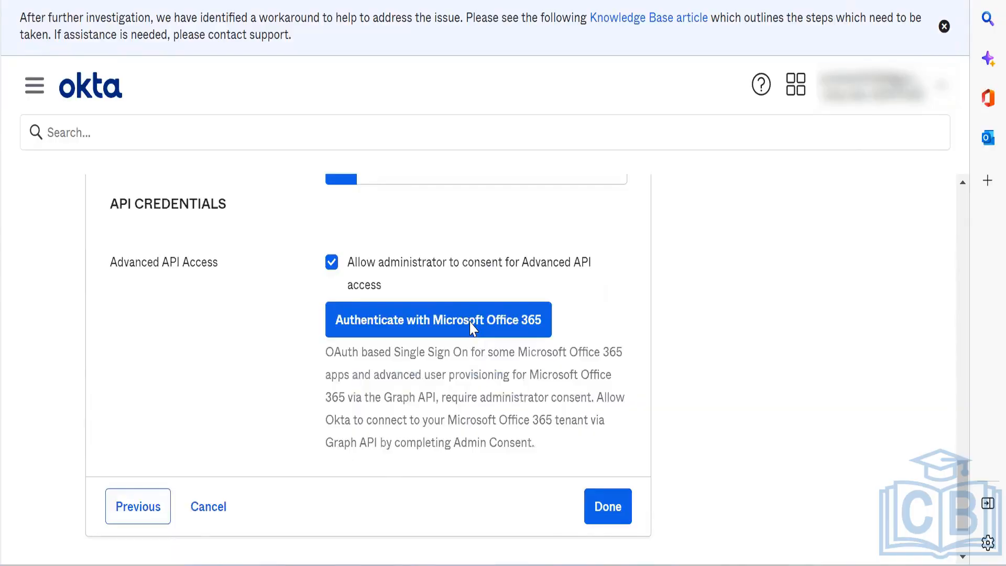
pyautogui.click(211, 507)
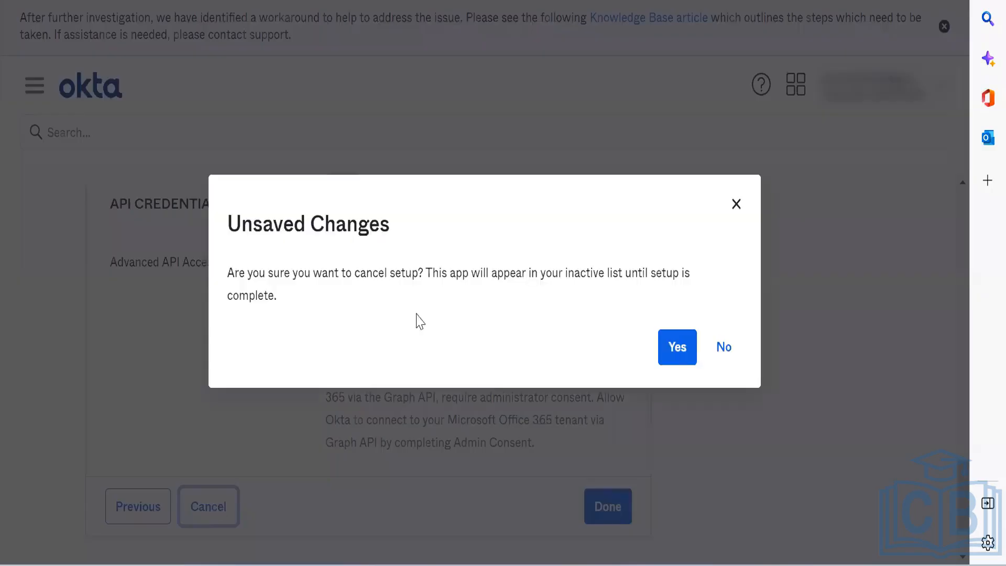
pyautogui.click(684, 347)
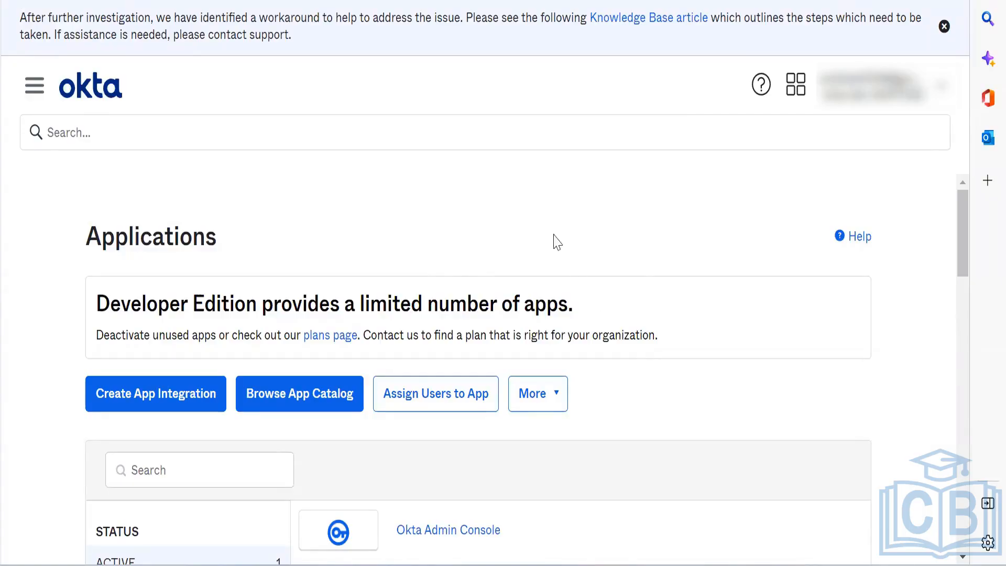
# Open a blank Notepad document for writing notes.
pyautogui.click(544, 130)
pyautogui.press('super')
pyautogui.write('notepad')
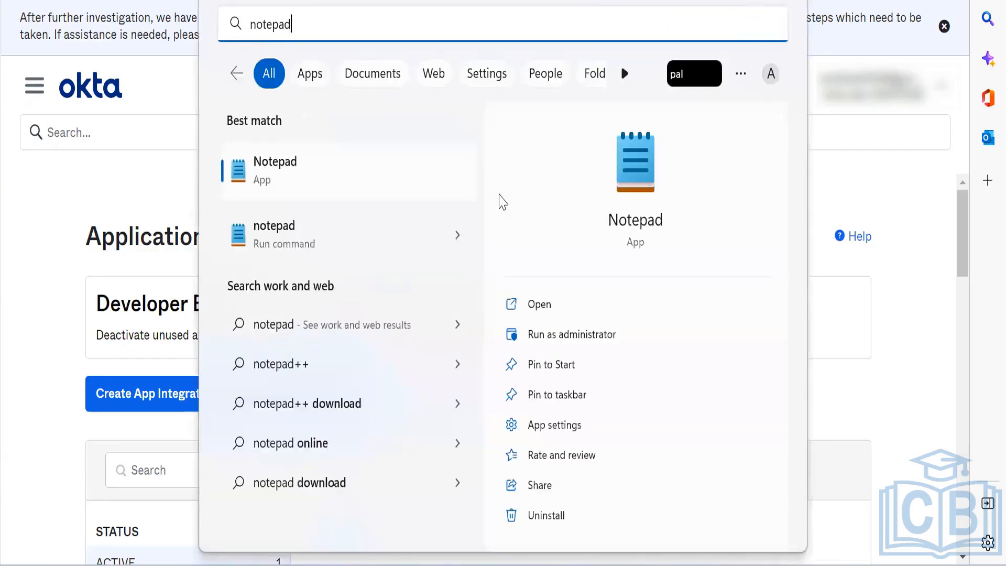
pyautogui.press('Return')
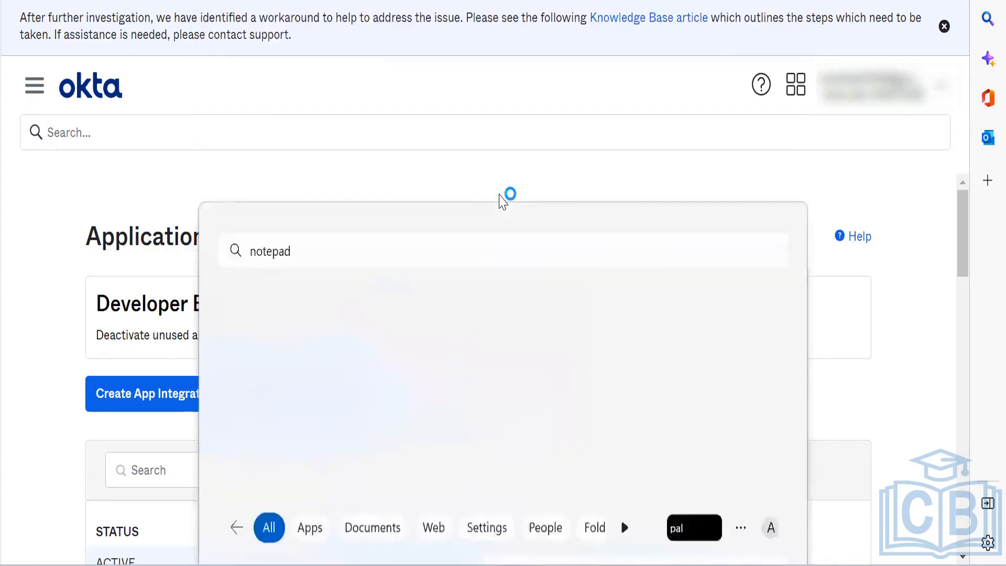
pyautogui.write('`')
pyautogui.press('BackSpace')
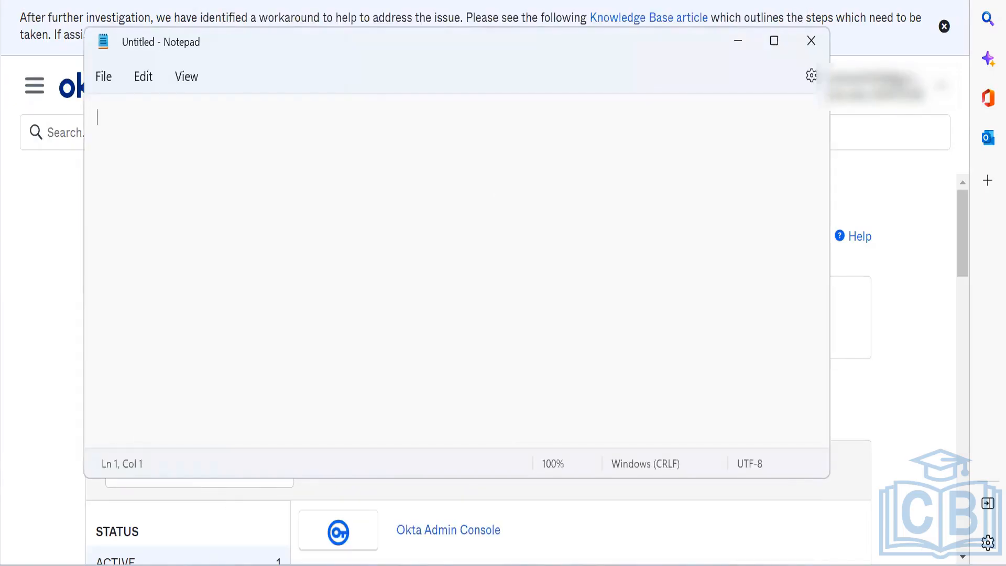
# Write the first note as "1.You have AD : Use AD as source -> and Import users to okta".
pyautogui.write('1.')
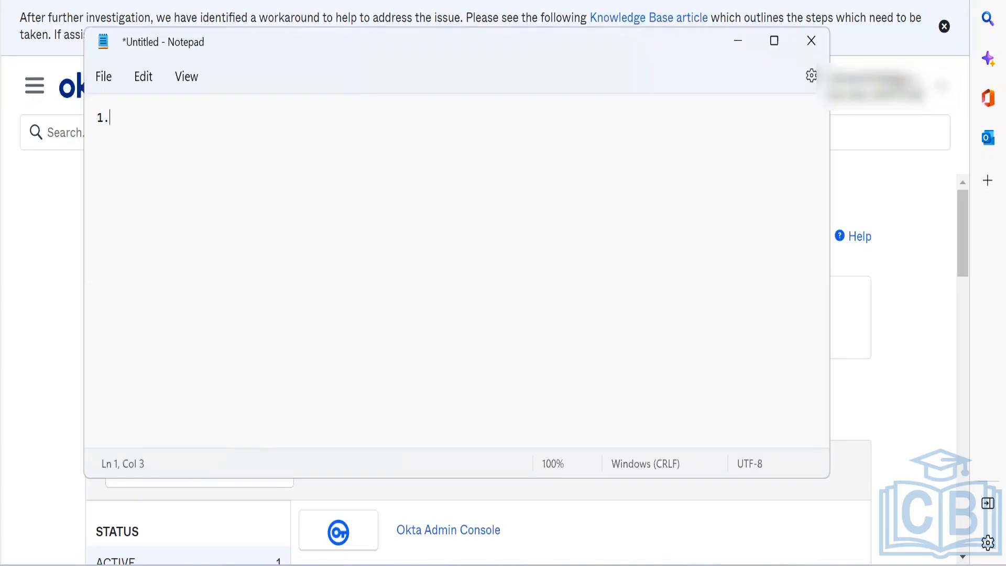
pyautogui.write('You have AD')
pyautogui.write(' : ')
pyautogui.write('I m')
pyautogui.press('BackSpace')
pyautogui.press('BackSpace')
pyautogui.press('BackSpace')
pyautogui.press('BackSpace')
pyautogui.write('Use ')
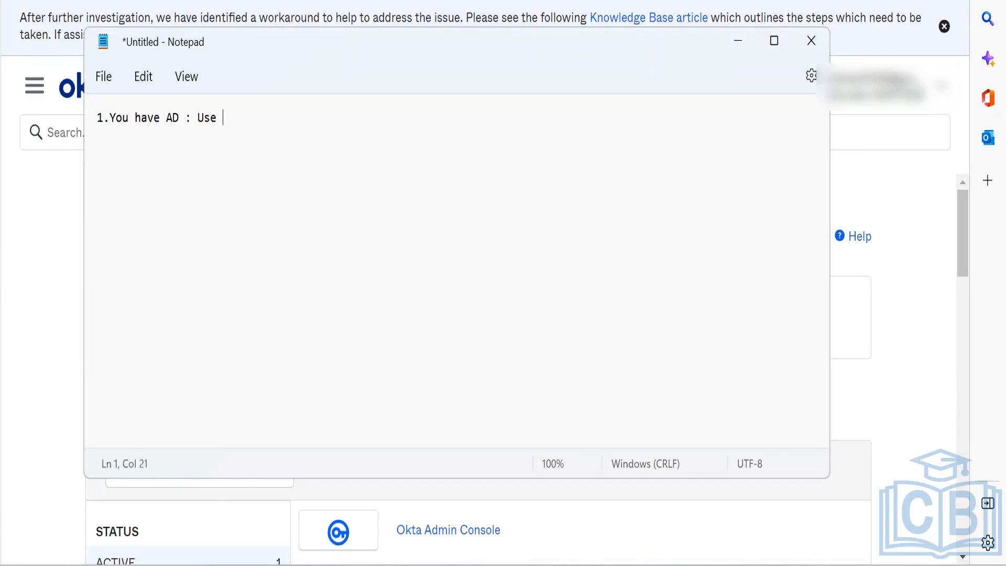
pyautogui.write('AD as source')
pyautogui.press('BackSpace')
pyautogui.write('rce -> and ')
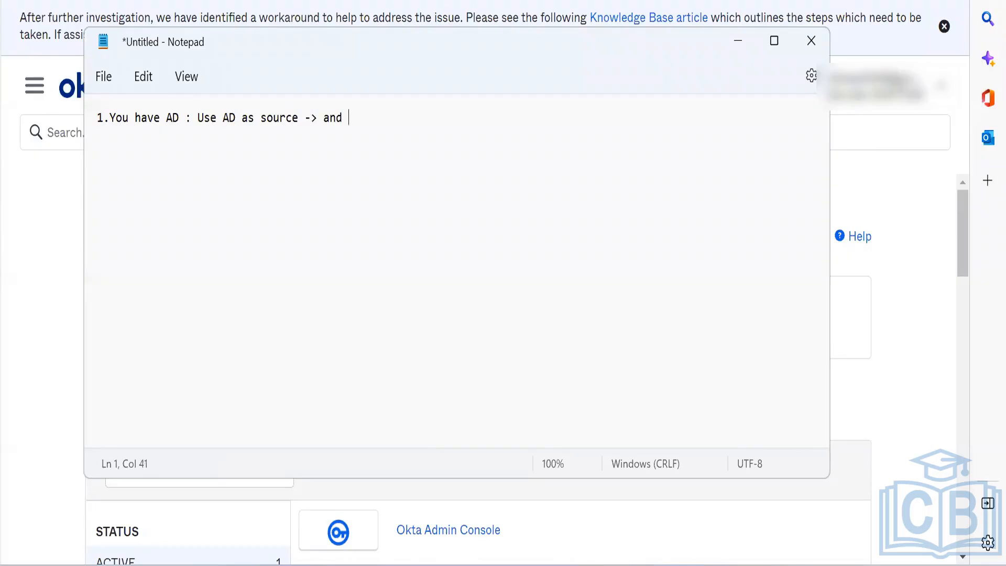
pyautogui.write('Import users to okta')
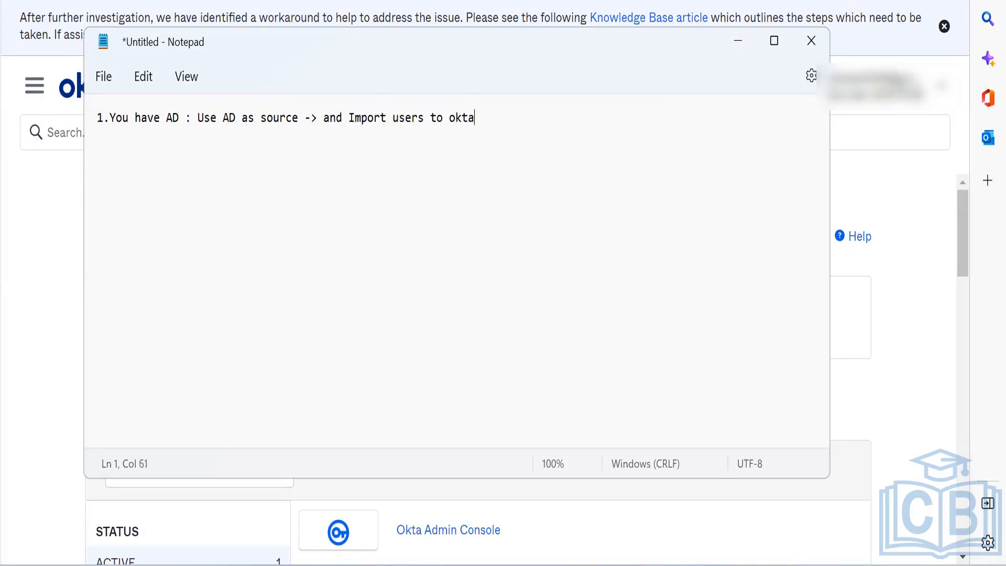
# Start a second note, after a blank line, reading "2.You do not have AD, but have Offcie365 -> then you enable".
pyautogui.press('Return')
pyautogui.press('Return')
pyautogui.write('2.You')
pyautogui.press('BackSpace')
pyautogui.write('You do not have AD')
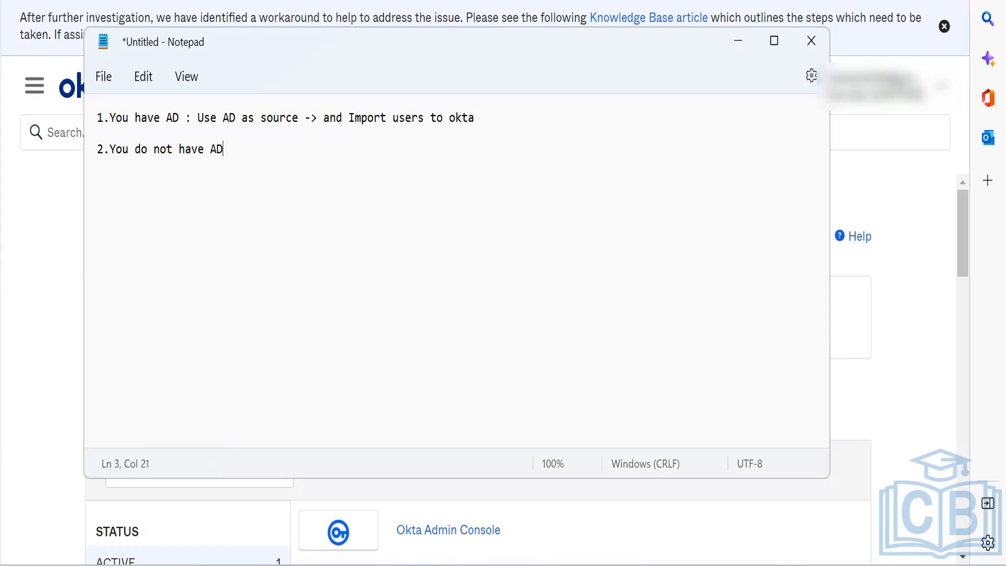
pyautogui.write(', but have Offcie')
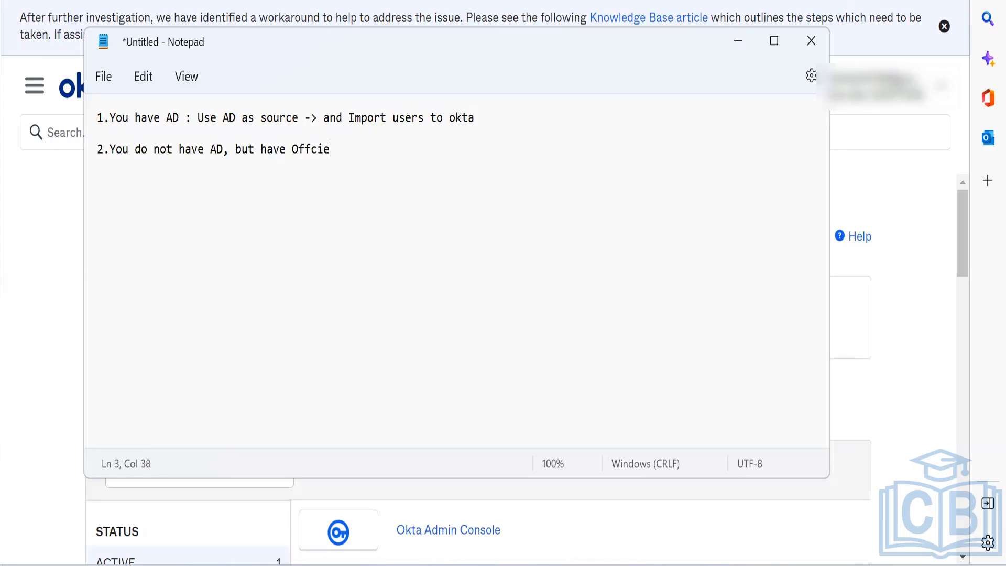
pyautogui.write('365 -> then you enablw')
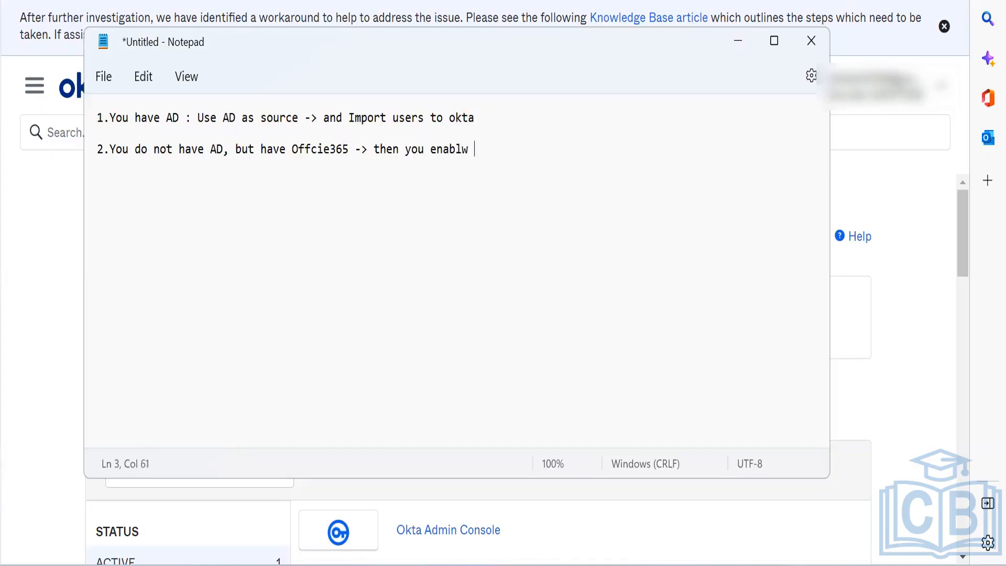
pyautogui.press('BackSpace')
pyautogui.write('e ')
# Complete the second note with "WS-Fed : windows user can login to laptop via Okta".
pyautogui.write('WS-Fed : wind')
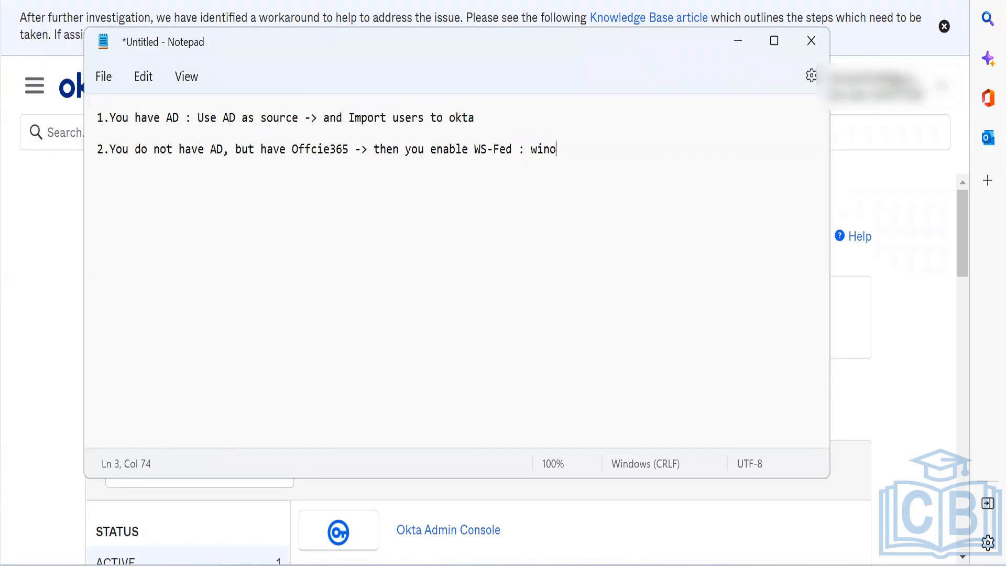
pyautogui.press('BackSpace')
pyautogui.write('sow')
pyautogui.press('BackSpace')
pyautogui.press('BackSpace')
pyautogui.press('BackSpace')
pyautogui.write('dows user can login to ')
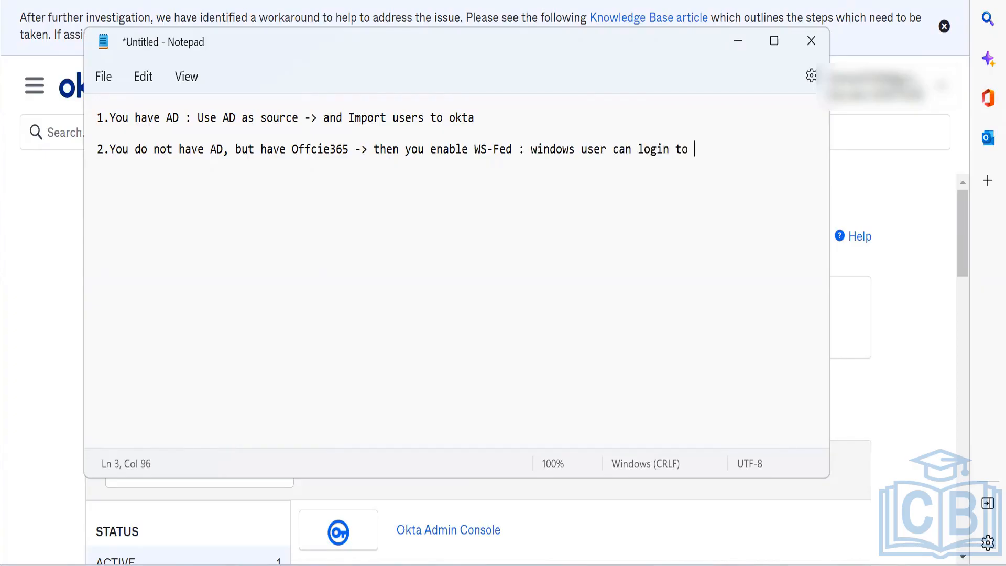
pyautogui.write('laptop via Okta')
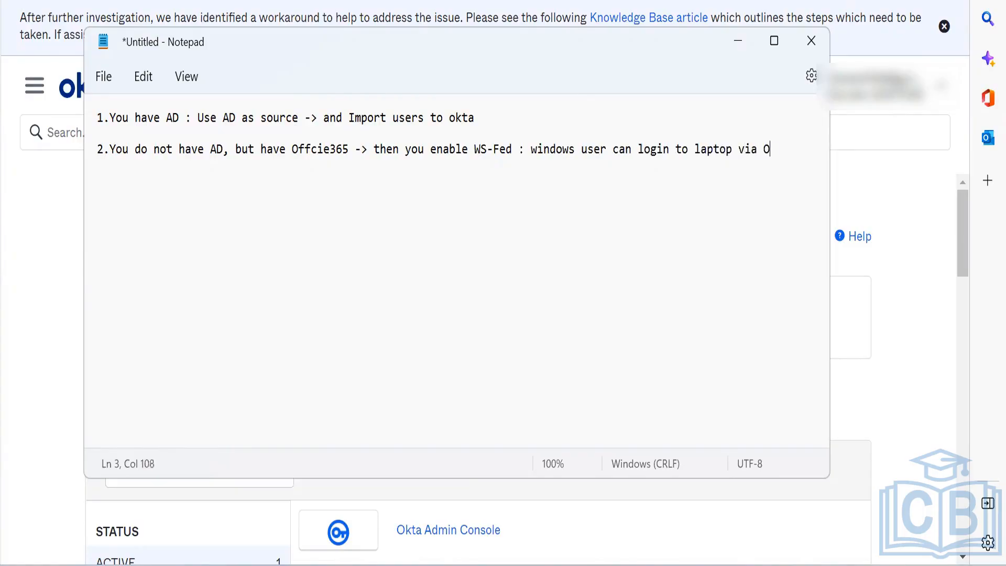
# Start a third note below, reading "3. You don't have AD,Office 365 (anti-MS) ->".
pyautogui.press('Return')
pyautogui.write("3. You don't have AD")
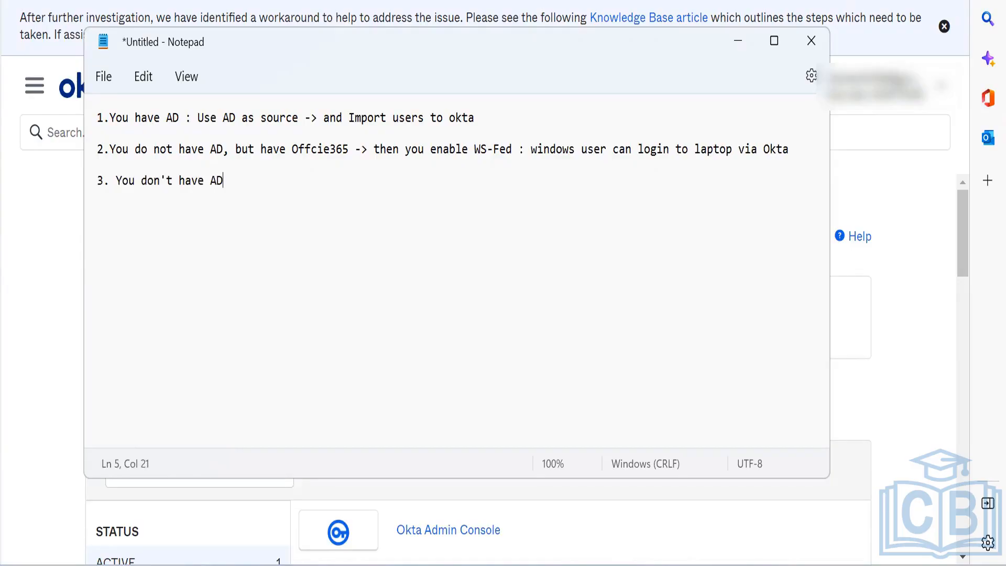
pyautogui.write(',Office 365 (anti-s')
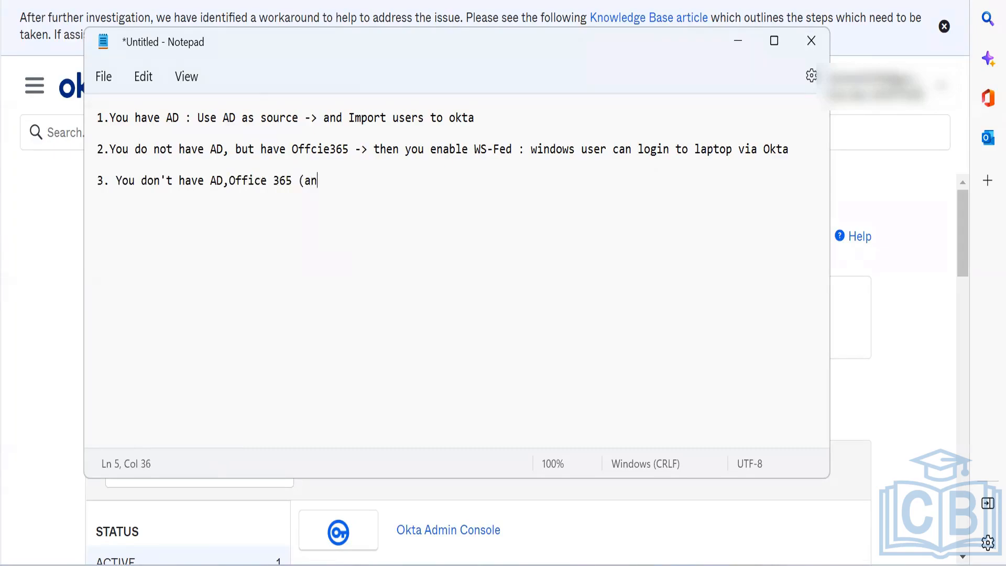
pyautogui.press('BackSpace')
pyautogui.write('MS')
pyautogui.write(') ')
pyautogui.write('->')
# Continue the third note with the recommendation "Use HR (bamboo,workday) as source".
pyautogui.write('U')
pyautogui.press('BackSpace')
pyautogui.write('USe')
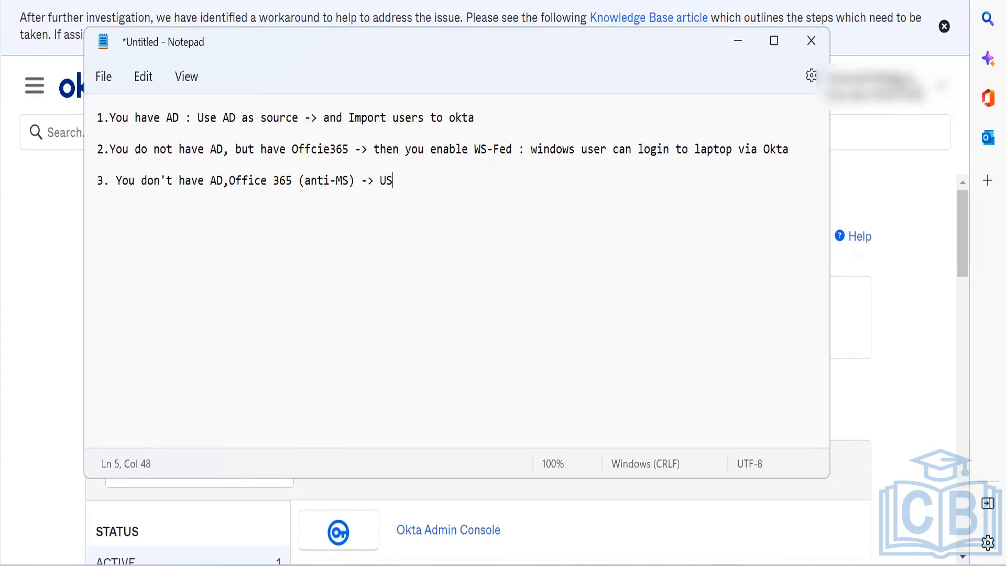
pyautogui.press('BackSpace')
pyautogui.press('BackSpace')
pyautogui.press('BackSpace')
pyautogui.write('se HR (bamboo,wo')
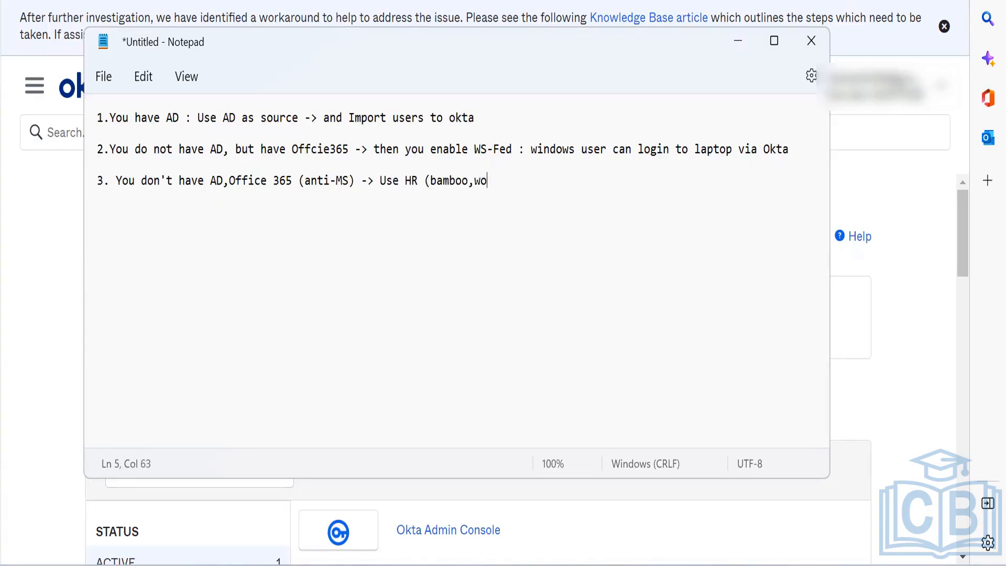
pyautogui.write('rkday) as souec')
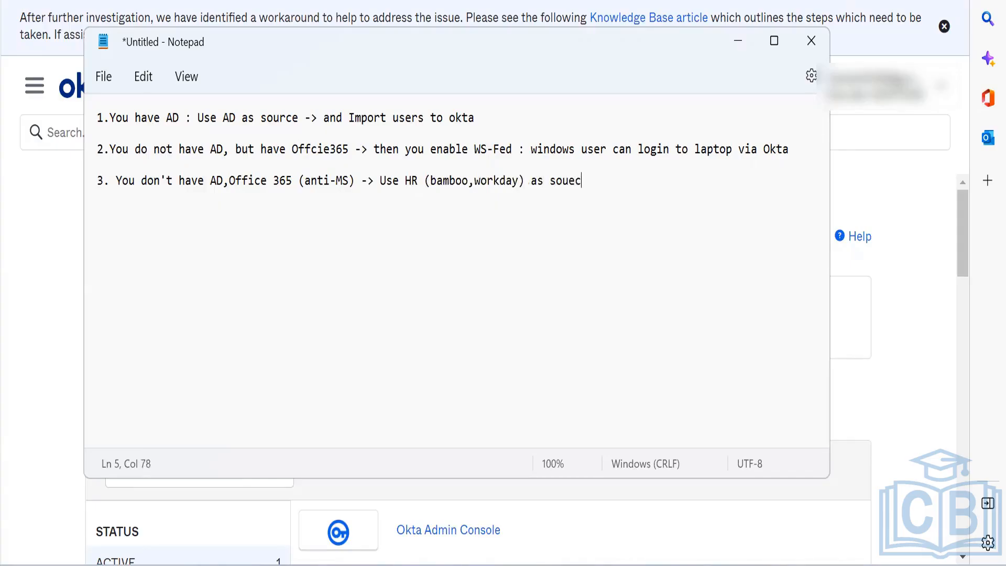
pyautogui.press('BackSpace')
pyautogui.press('BackSpace')
pyautogui.write('rce')
# Append "or Gmail as source" to the third note, and insert "Best is" before "Use HR".
pyautogui.write(' or ')
pyautogui.write('Gmail')
pyautogui.write(' as a')
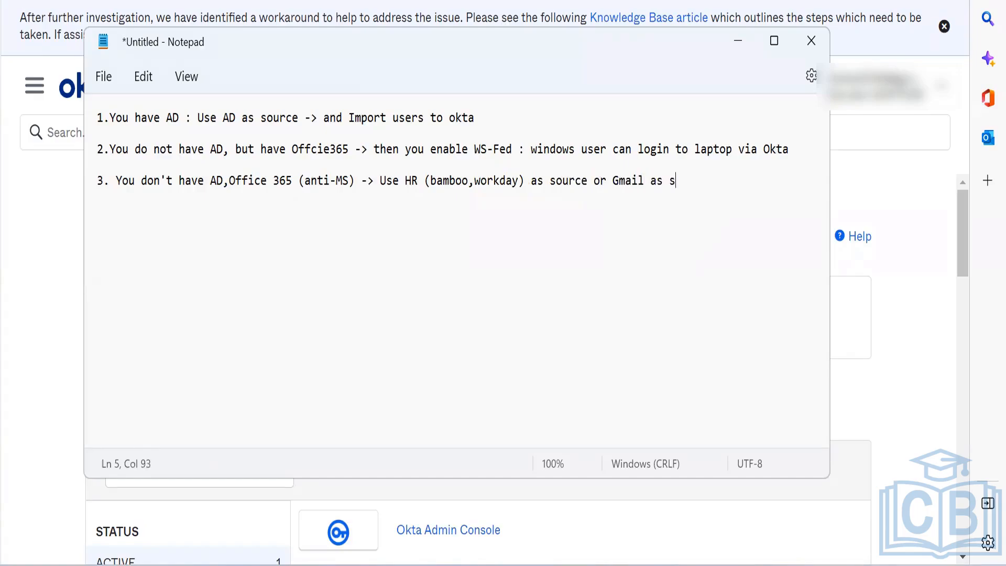
pyautogui.write('ource')
pyautogui.click(383, 181)
pyautogui.moveTo(378, 180); pyautogui.dragTo(512, 180)
pyautogui.click(378, 180)
pyautogui.write('Best is')
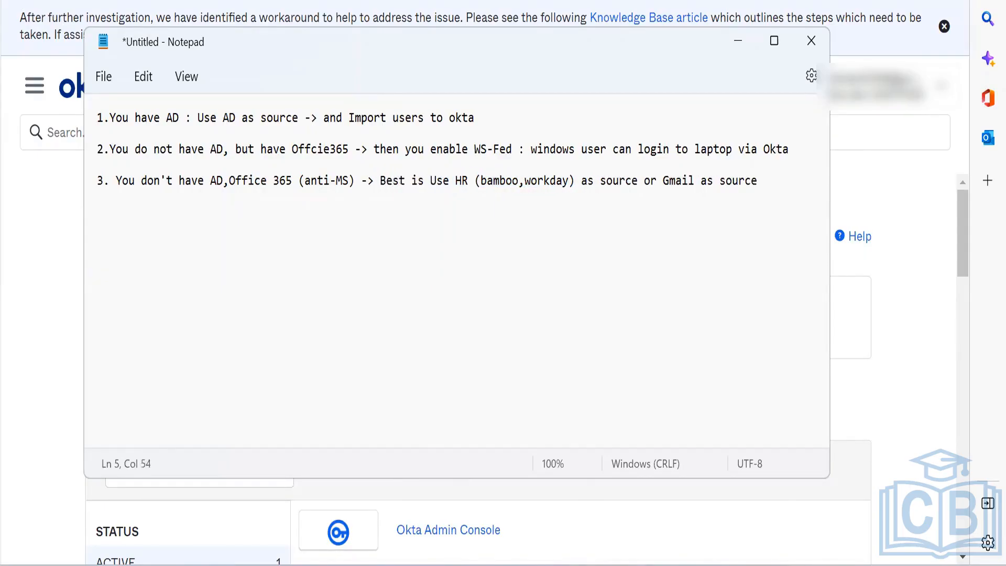
pyautogui.click(758, 180)
pyautogui.moveTo(515, 145); pyautogui.dragTo(680, 180)
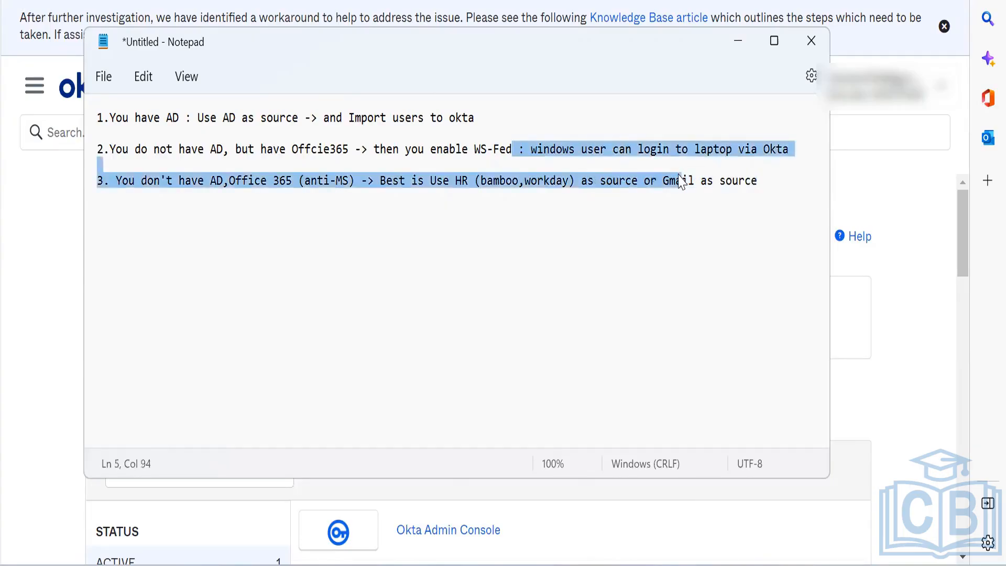
pyautogui.tripleClick(680, 180)
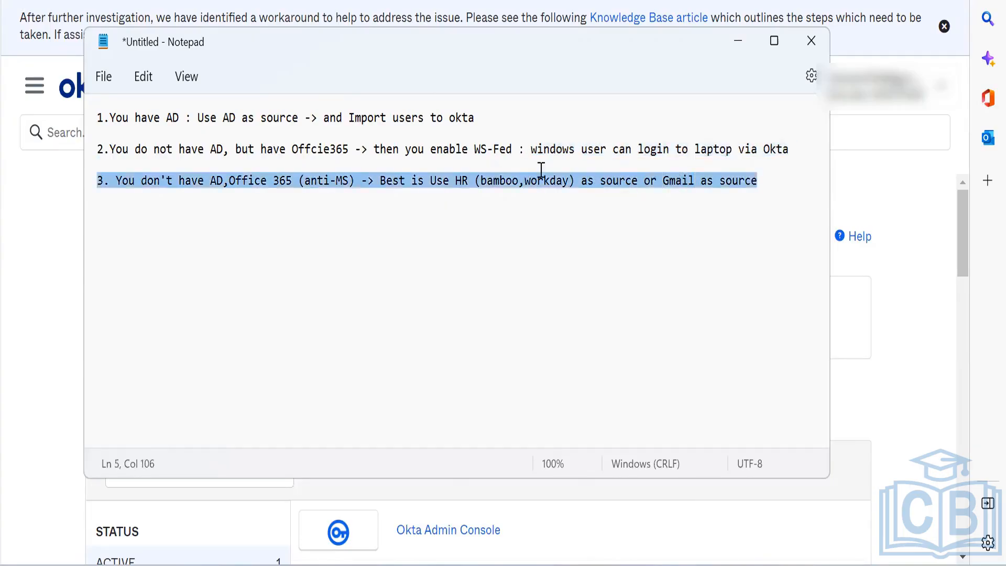
pyautogui.click(471, 188)
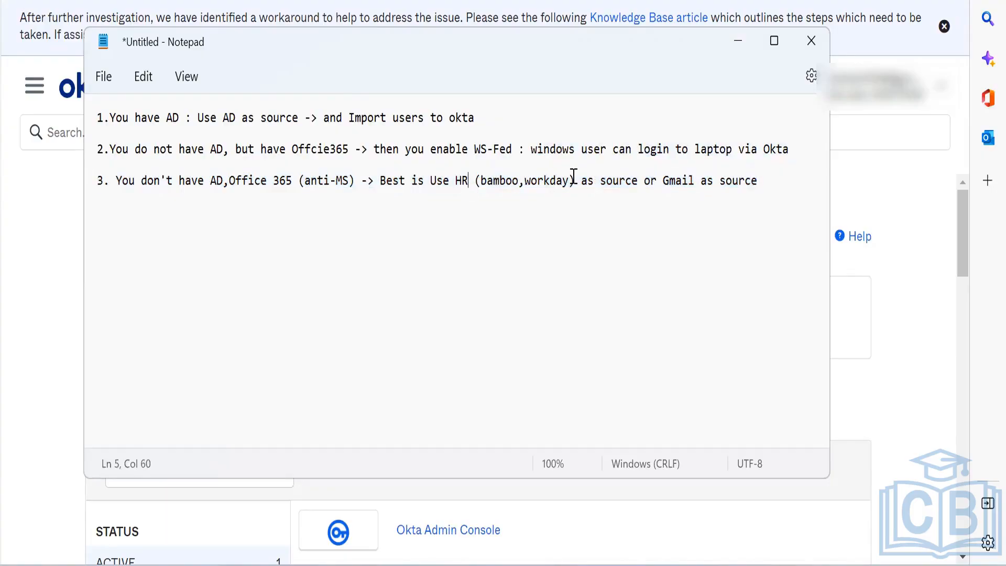
# Review the third note, highlighting its no-AD, no-Office 365 condition and its HR or Gmail source recommendation.
pyautogui.moveTo(575, 178); pyautogui.dragTo(376, 179)
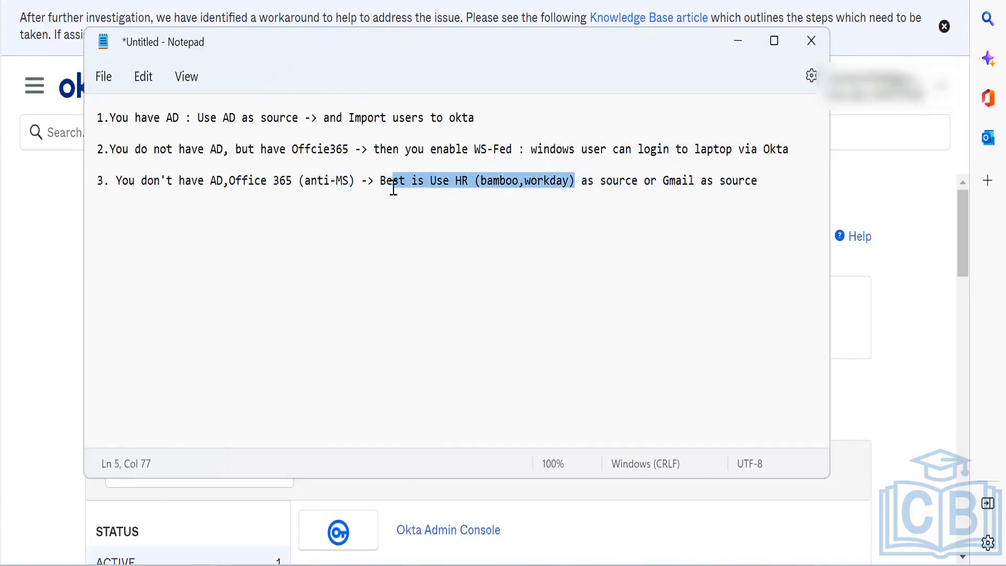
pyautogui.click(427, 180)
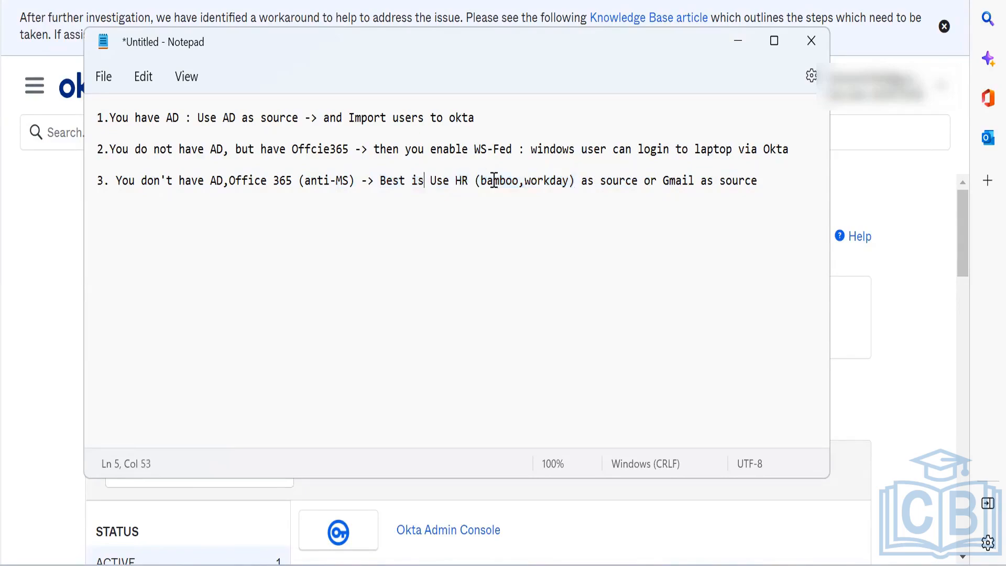
pyautogui.moveTo(576, 180); pyautogui.dragTo(382, 197)
pyautogui.click(382, 197)
pyautogui.tripleClick(382, 197)
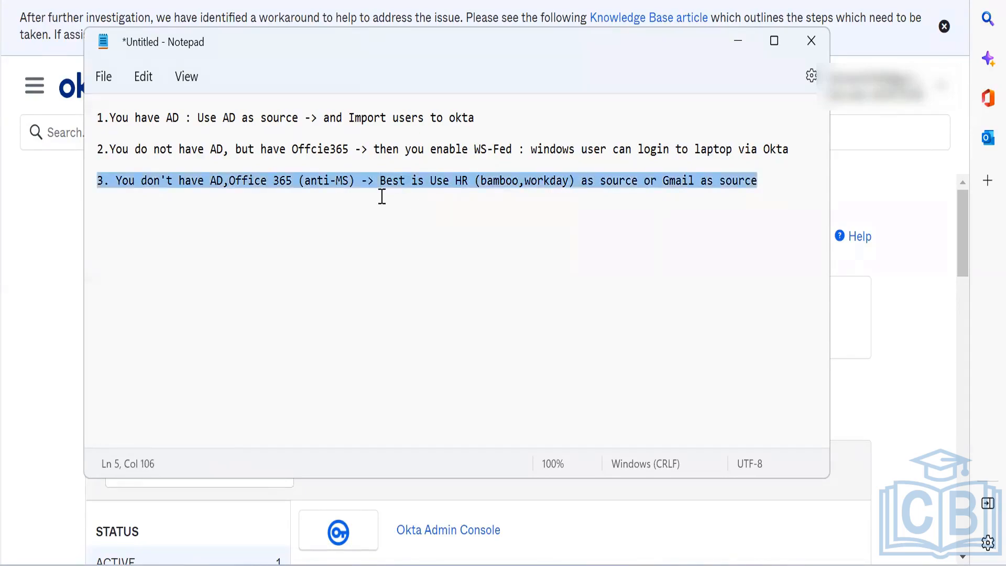
pyautogui.click(382, 197)
pyautogui.doubleClick(382, 197)
pyautogui.tripleClick(382, 197)
pyautogui.click(381, 197)
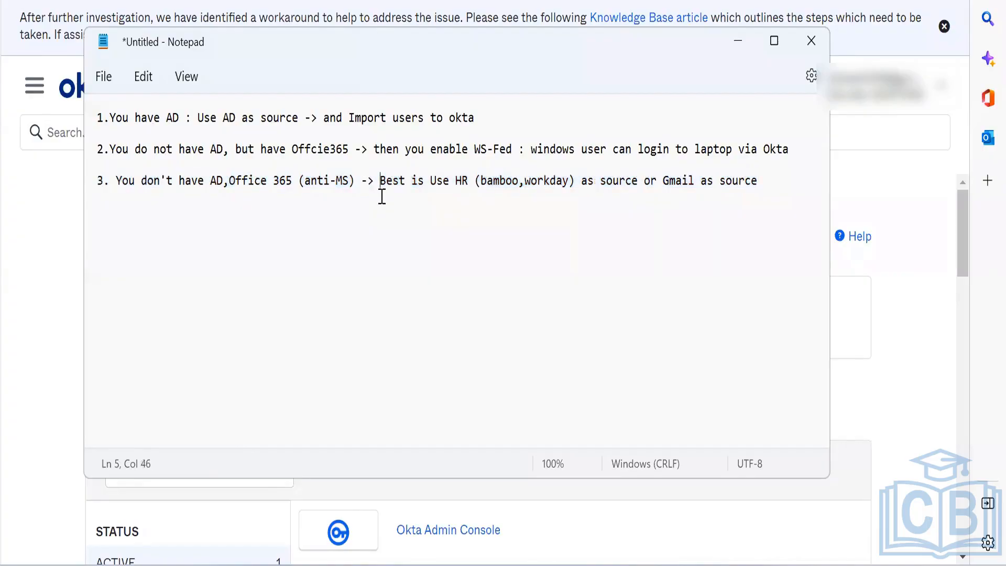
pyautogui.hotkey('shift', 'Home')
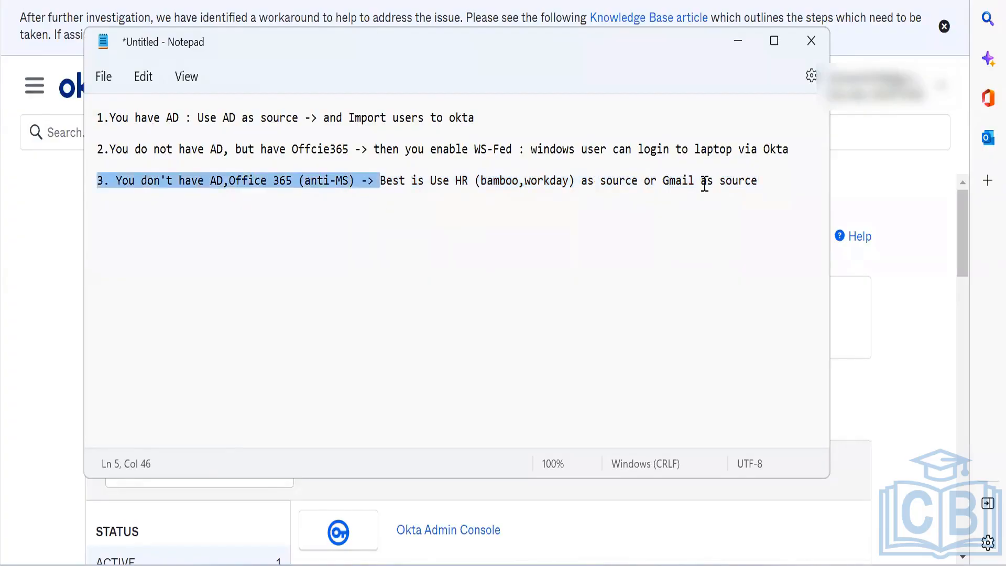
pyautogui.keyDown('shift'); pyautogui.click(725, 184); pyautogui.keyUp('shift')
pyautogui.click(728, 184)
# Highlight all three notes together to recap the user source scenarios, and clear the selection.
pyautogui.moveTo(777, 181); pyautogui.dragTo(31, 117)
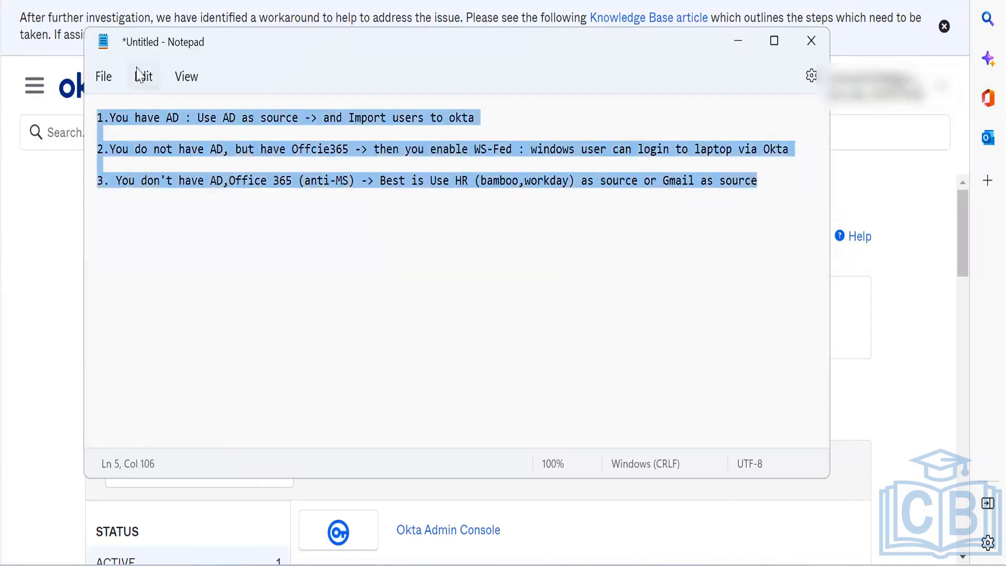
pyautogui.click(695, 180)
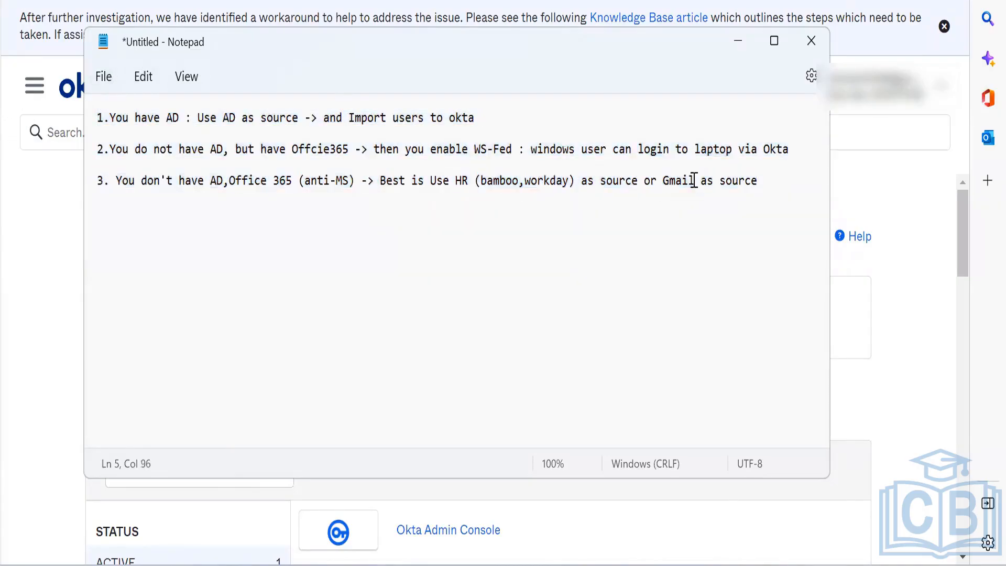
pyautogui.click(771, 176)
pyautogui.moveTo(770, 176); pyautogui.dragTo(40, 78)
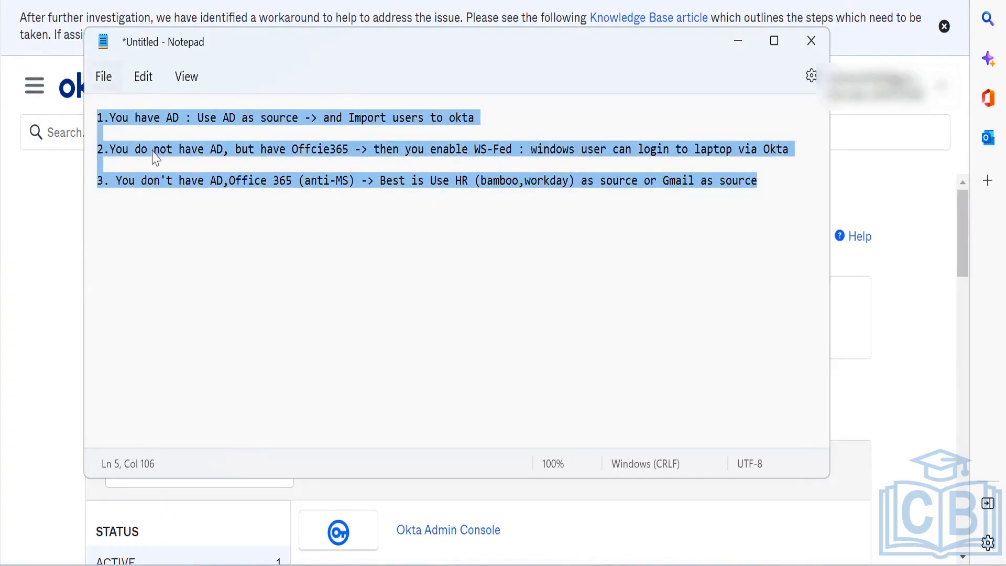
pyautogui.click(199, 206)
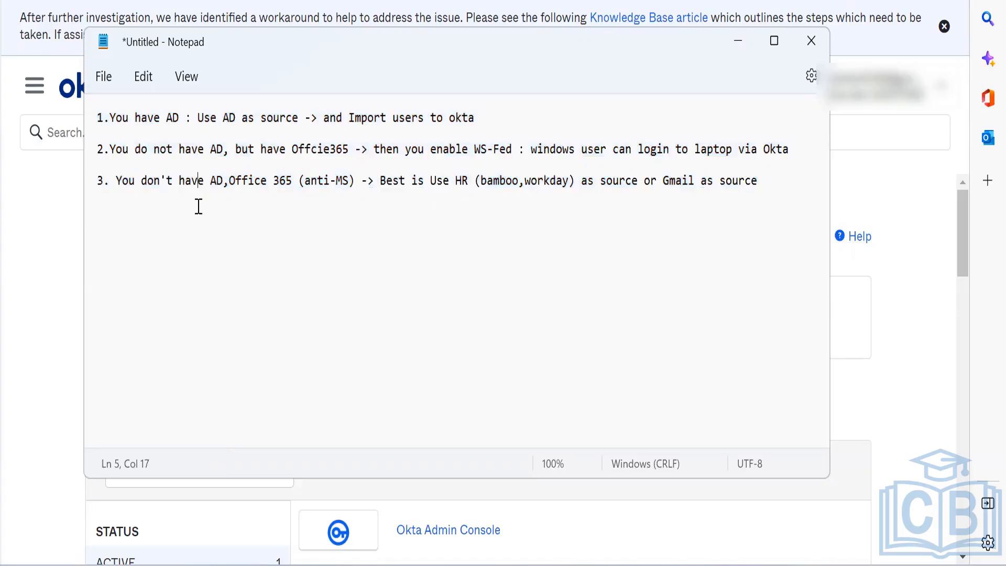
pyautogui.click(270, 361)
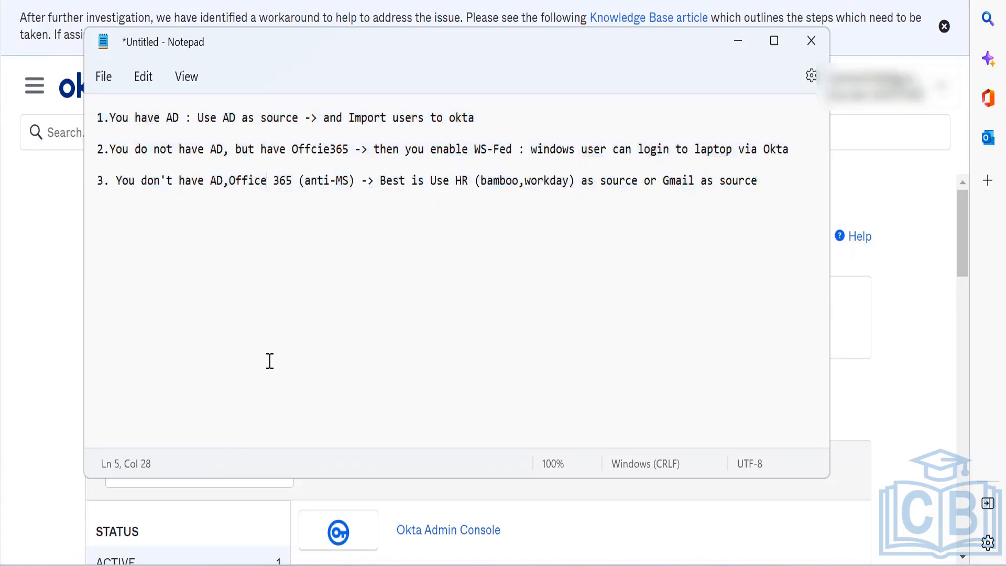
# Add a line below the third note reading "Automation : Leavers, Joiners".
pyautogui.click(818, 197)
pyautogui.press('Return')
pyautogui.write('Automato')
pyautogui.press('BackSpace')
pyautogui.write('ion')
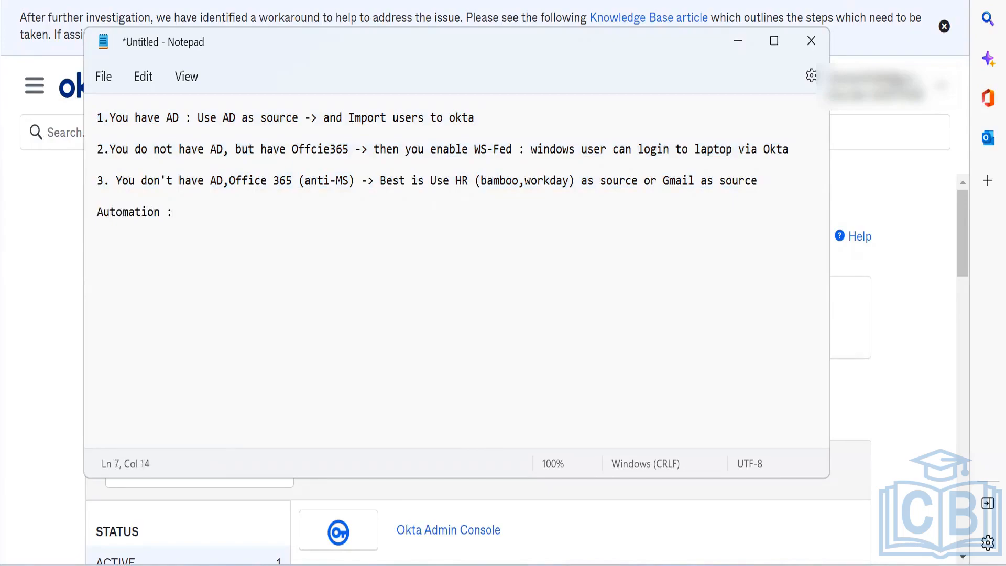
pyautogui.write(' : Leavers,')
pyautogui.write(' Joinere')
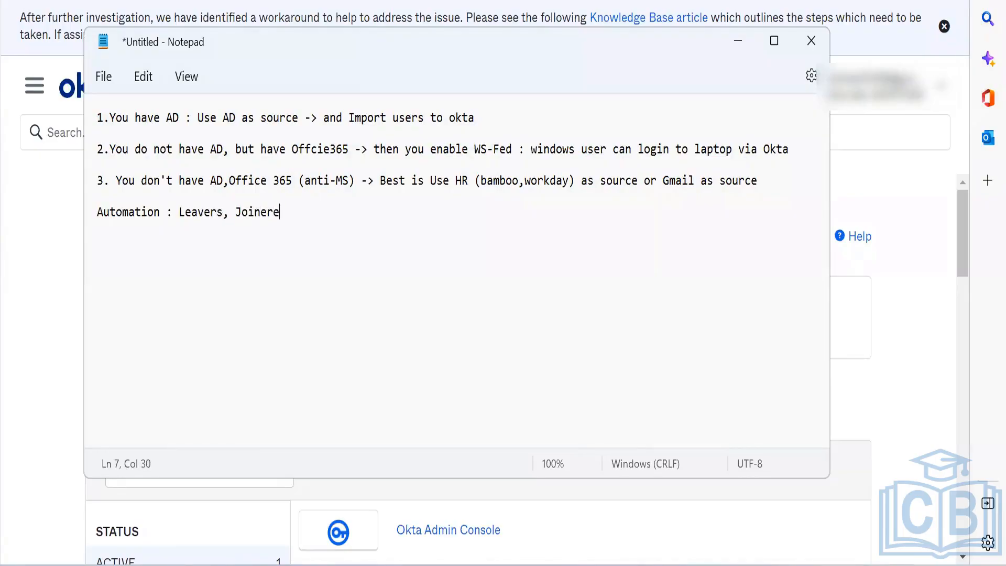
pyautogui.press('BackSpace')
pyautogui.write('w')
pyautogui.moveTo(96, 211); pyautogui.dragTo(294, 218)
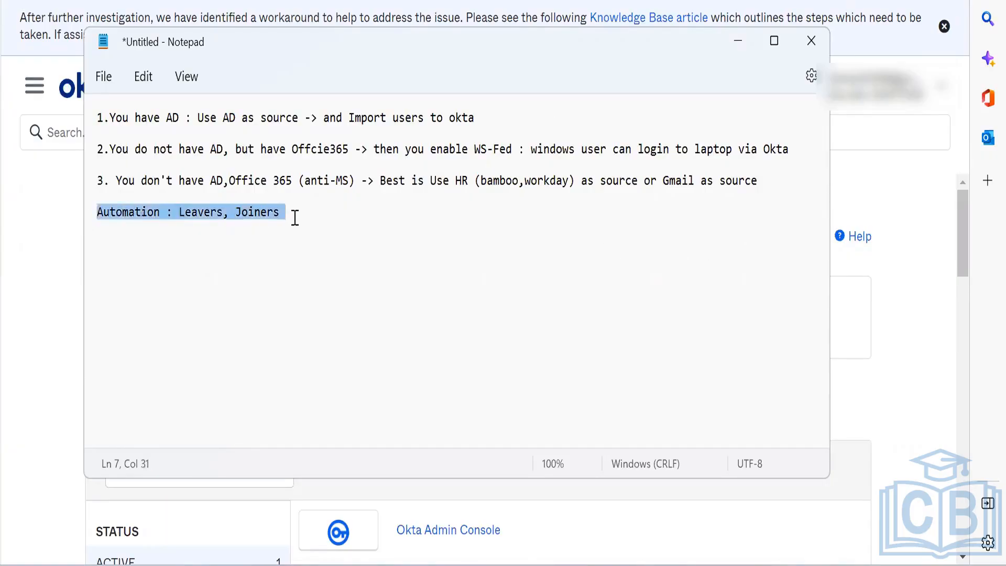
pyautogui.click(295, 217)
# Remove the space after "3." in the third note to match the numbering of the other notes.
pyautogui.click(122, 180)
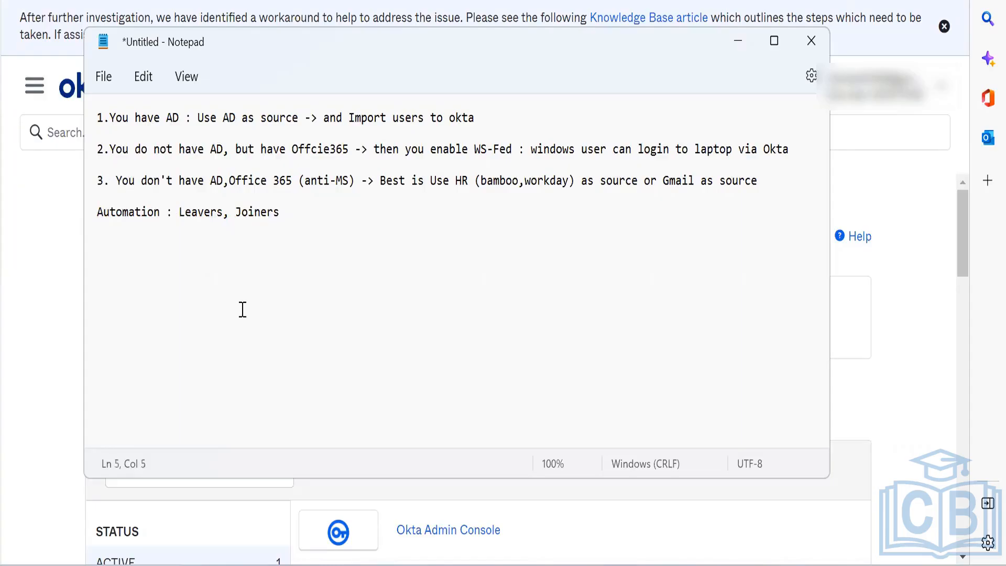
pyautogui.press('BackSpace')
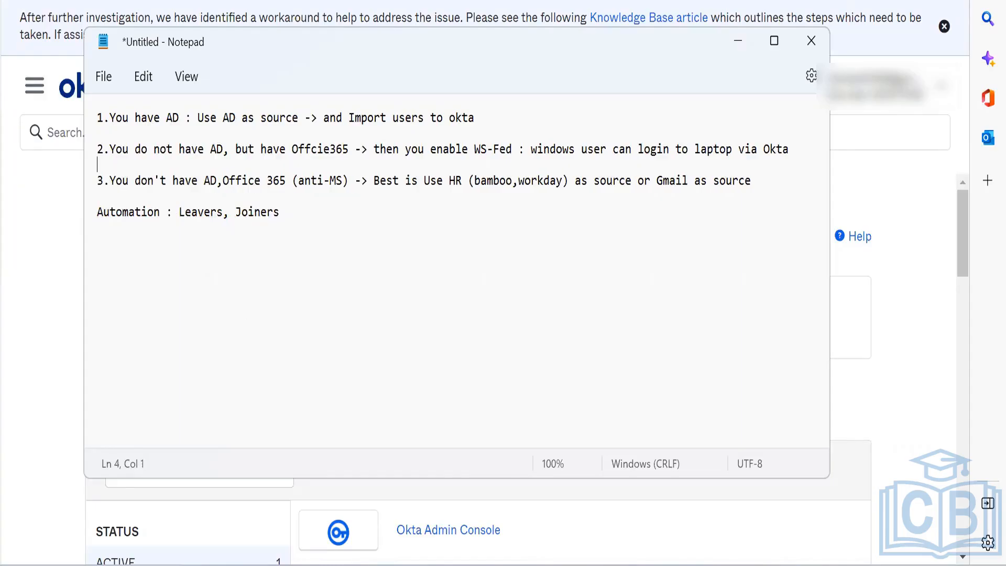
pyautogui.click(110, 117)
# Switch to the browser and read the Okta Help Center article "Microsoft O365 Federation Single Sign-On issue workaround" through its closing notes.
pyautogui.hotkey('alt', 'Tab')
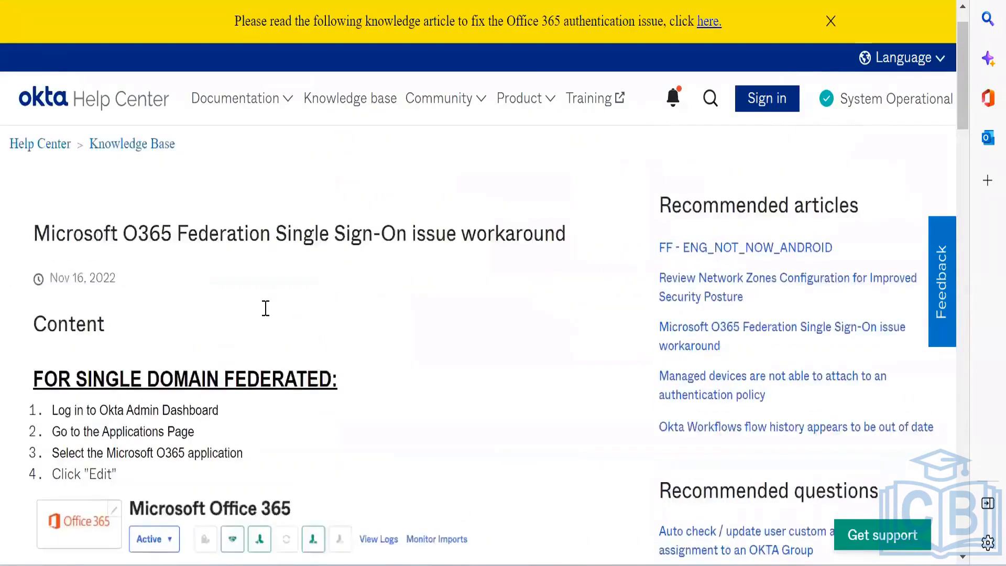
pyautogui.scroll(-5, 265, 308)
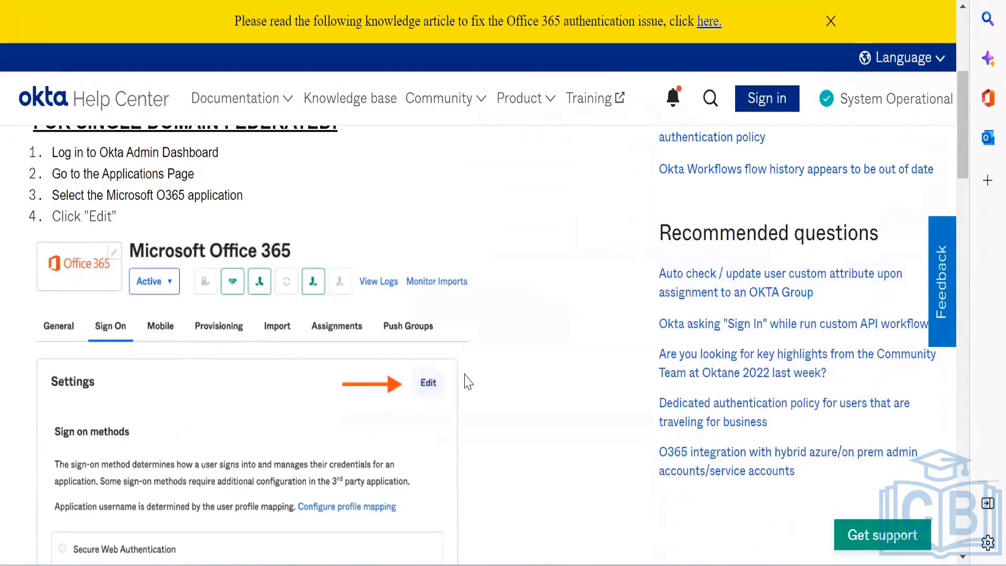
pyautogui.scroll(-6, 486, 350)
pyautogui.scroll(-4, 487, 350)
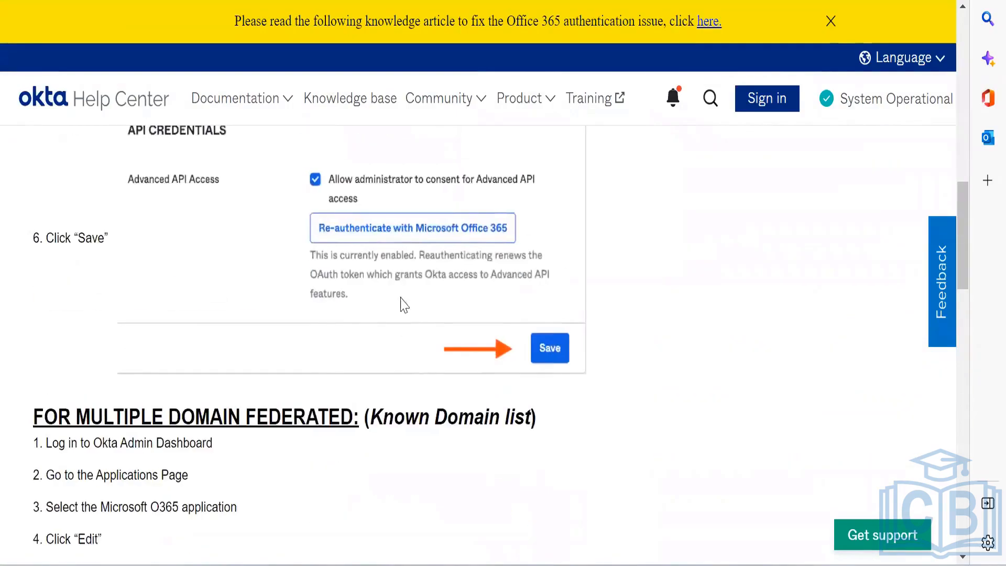
pyautogui.scroll(-1, 438, 269)
pyautogui.scroll(1, 438, 270)
pyautogui.scroll(10, 438, 270)
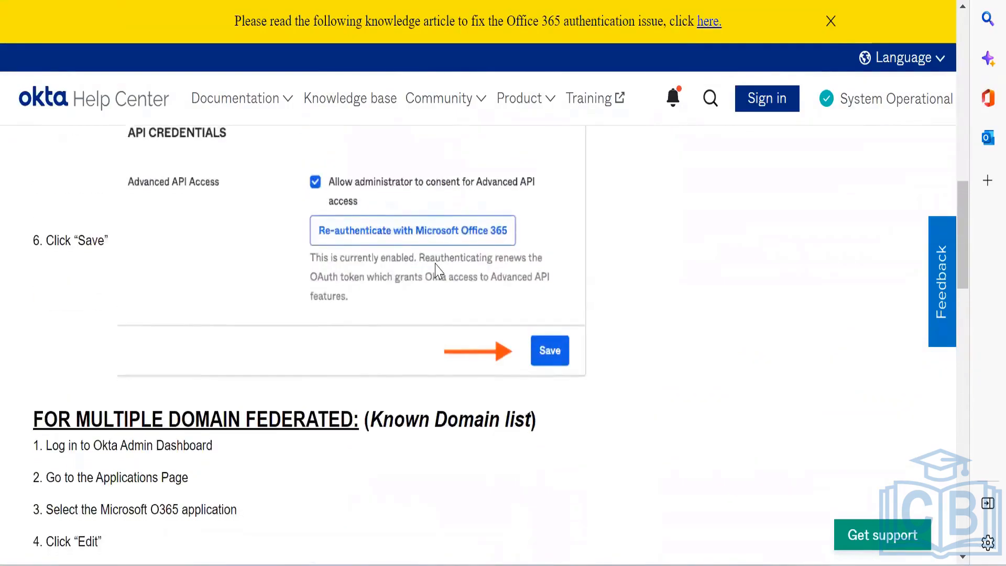
pyautogui.scroll(-4, 438, 269)
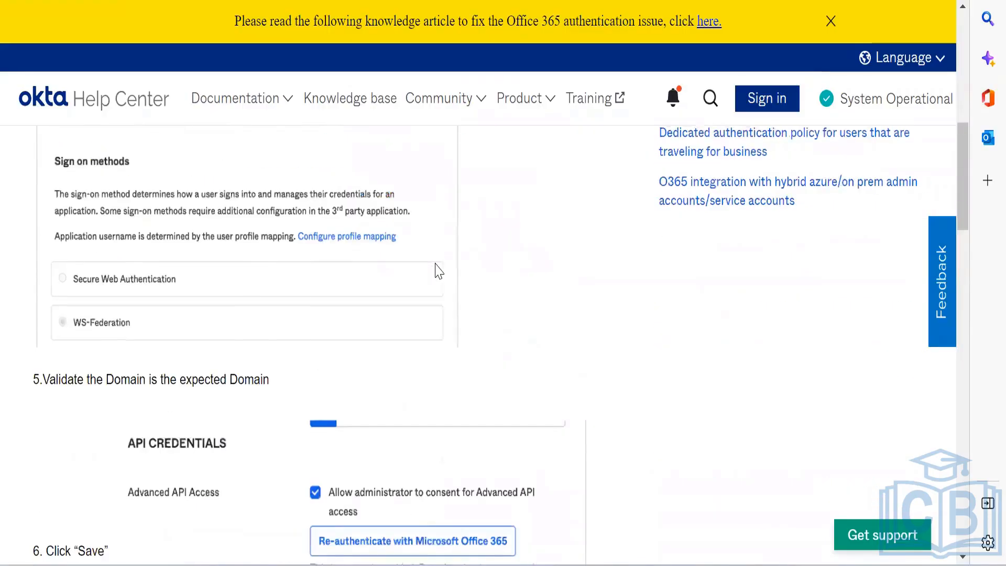
pyautogui.scroll(4, 438, 269)
pyautogui.scroll(-18, 438, 269)
pyautogui.scroll(-20, 438, 269)
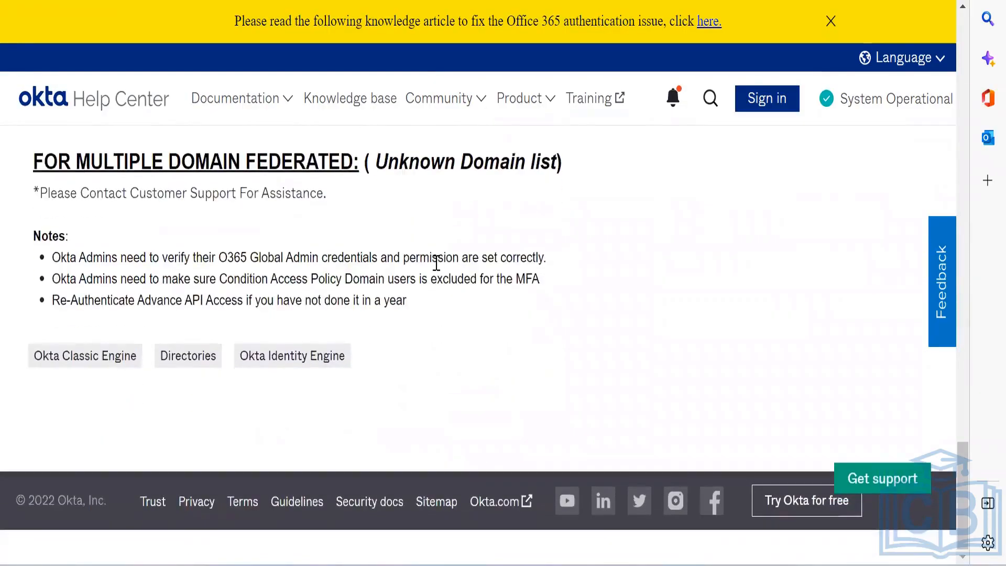
pyautogui.scroll(1, 436, 262)
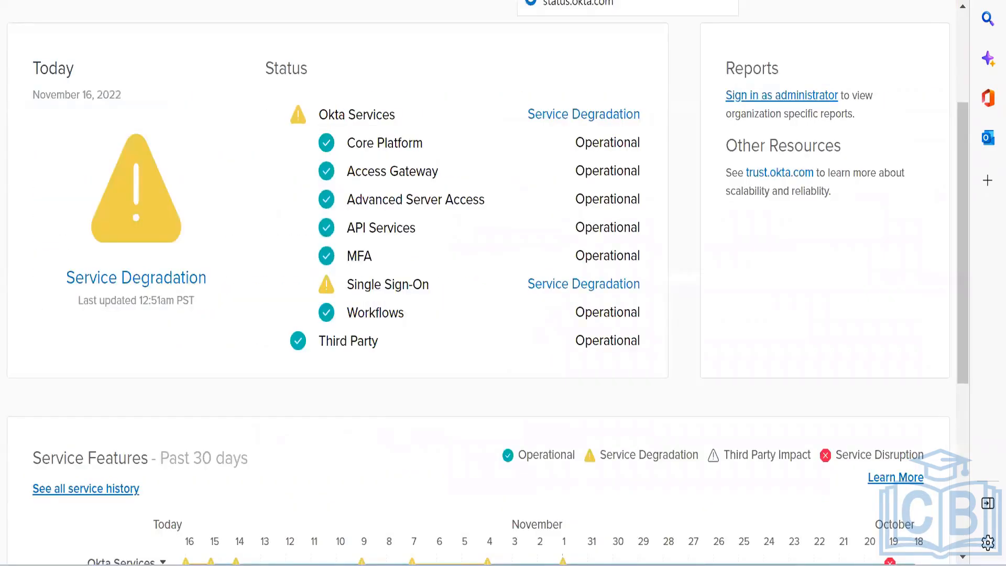
# Examine Okta's system status page, covering today's status per service and the service features timeline for the past 30 days.
pyautogui.scroll(-5, 768, 231)
pyautogui.scroll(8, 768, 231)
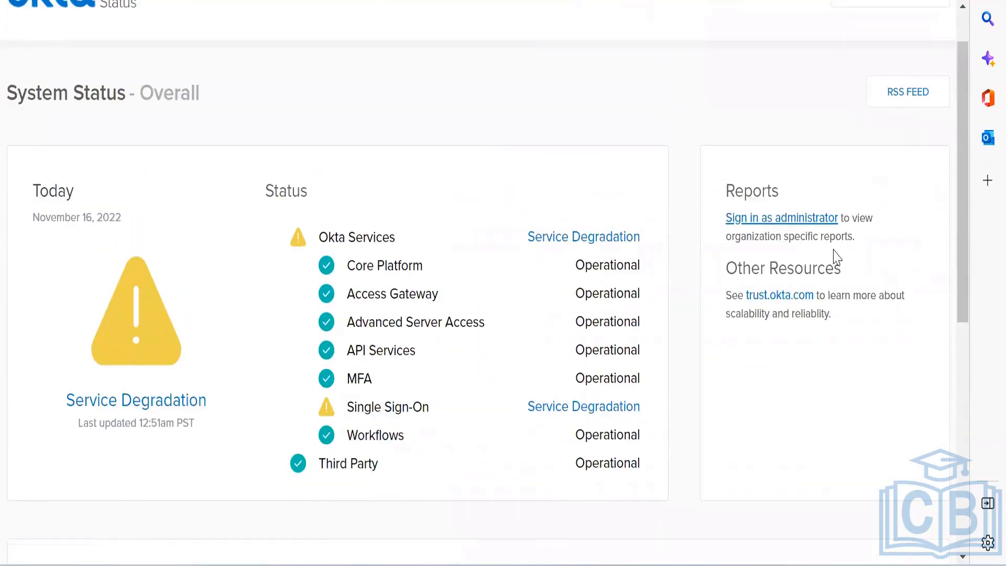
pyautogui.scroll(1, 804, 235)
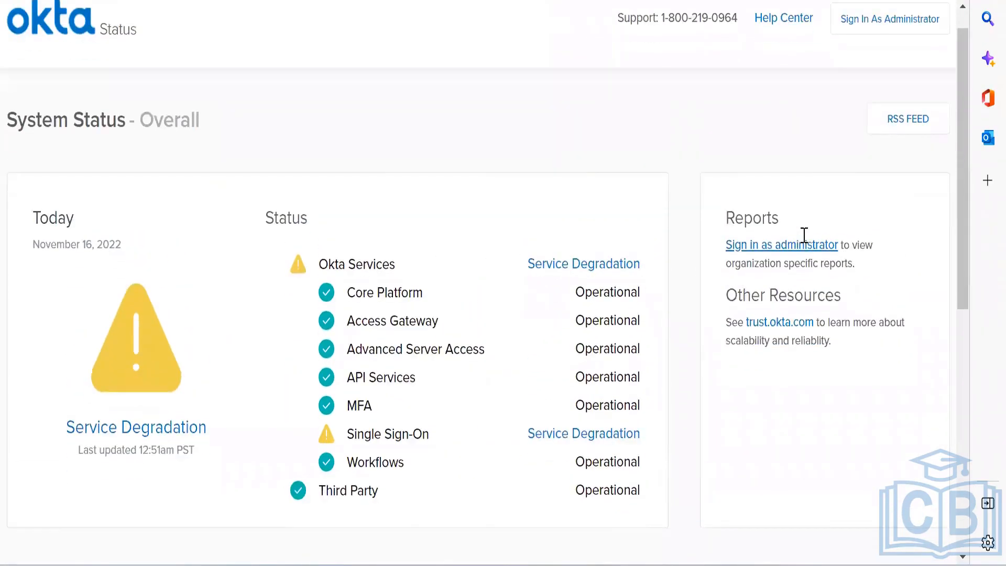
pyautogui.scroll(-3, 804, 234)
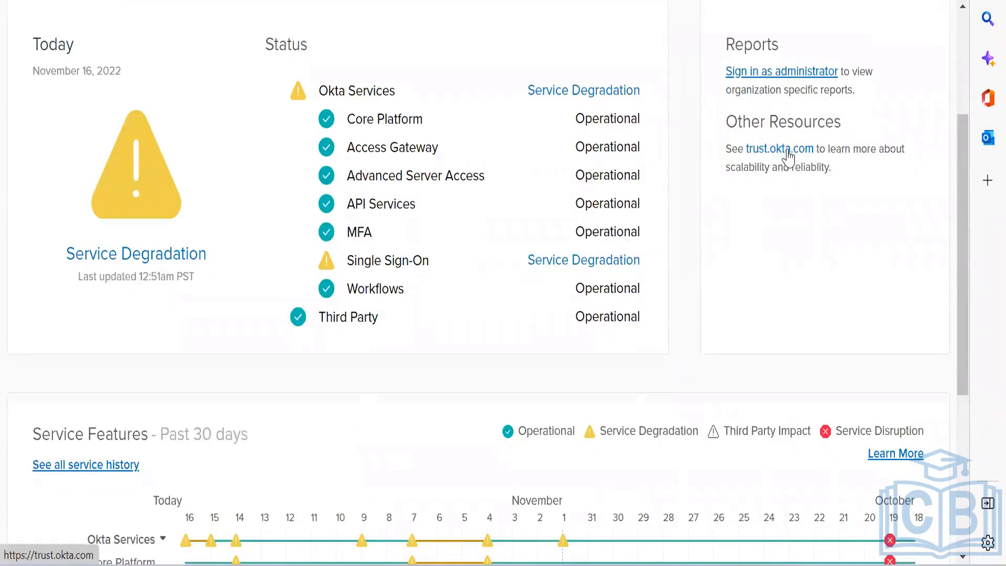
pyautogui.scroll(-5, 780, 231)
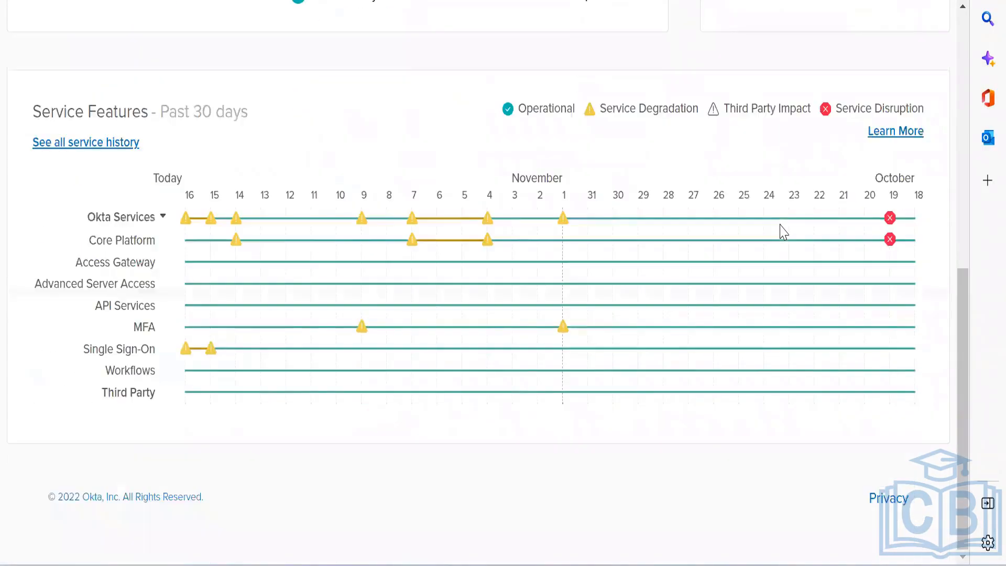
pyautogui.scroll(1, 779, 229)
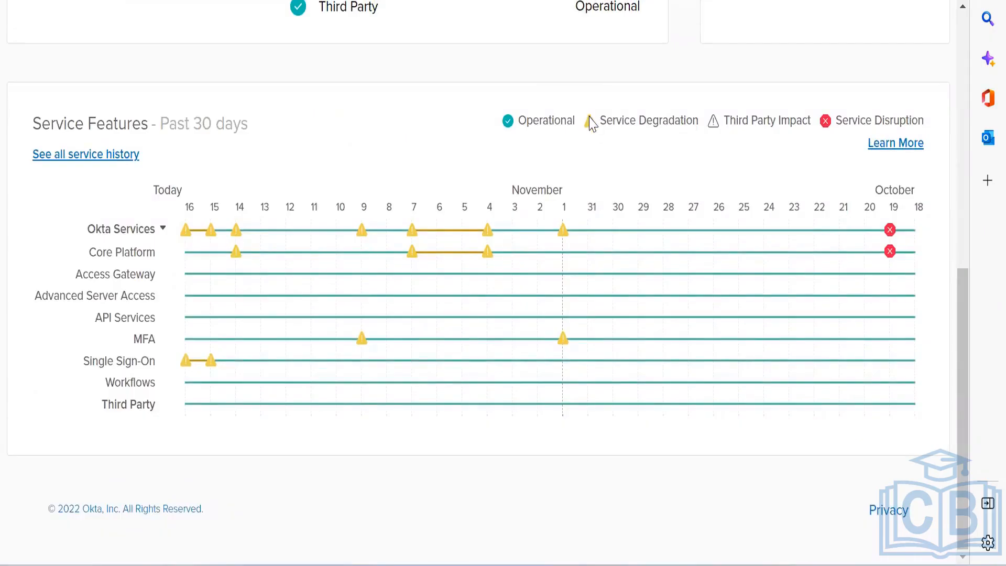
# Open Okta's full service history and review the monthly incidents from November 2022 back to January 2022.
pyautogui.click(61, 157)
pyautogui.scroll(-15, 478, 283)
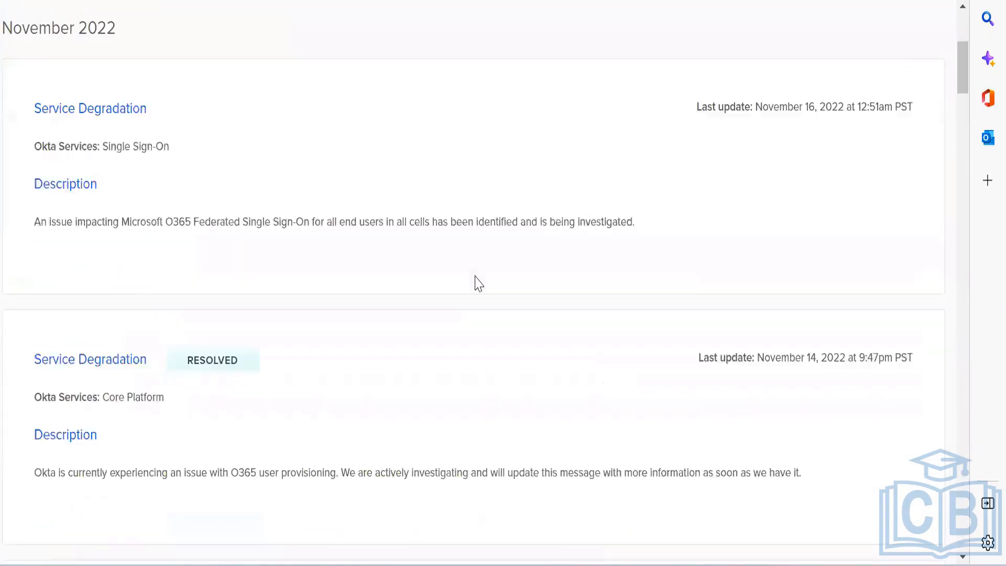
pyautogui.scroll(-15, 479, 283)
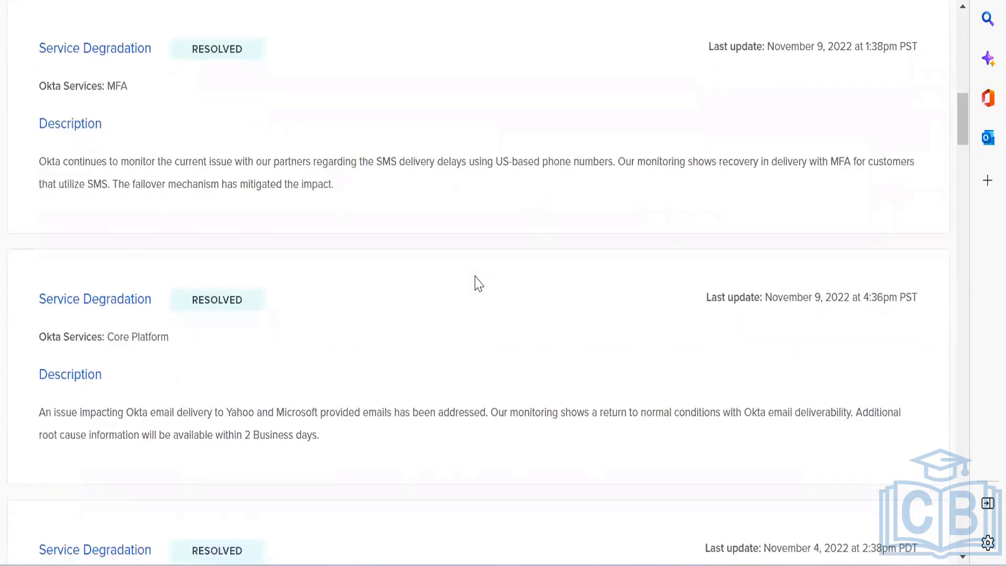
pyautogui.scroll(-15, 479, 283)
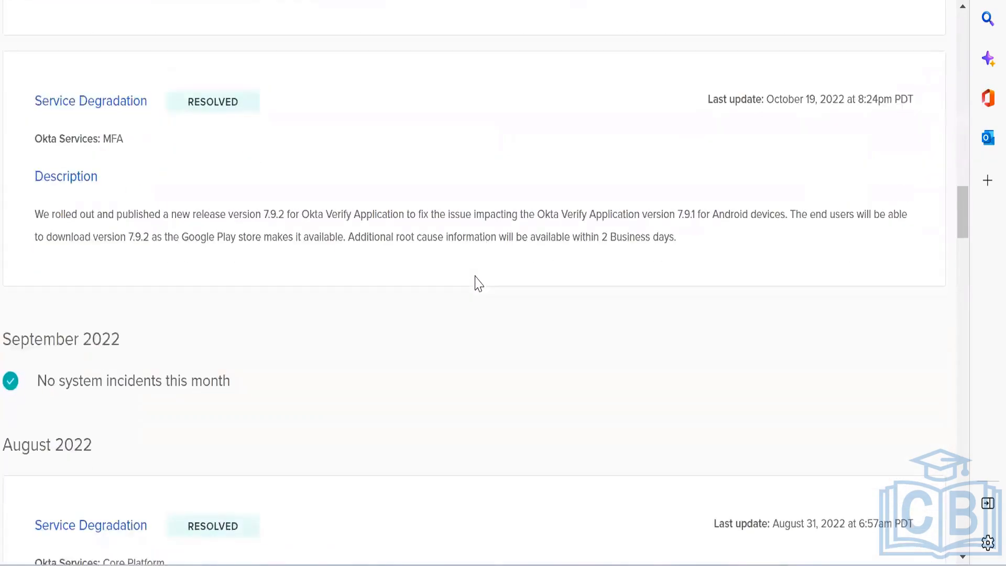
pyautogui.scroll(-15, 478, 284)
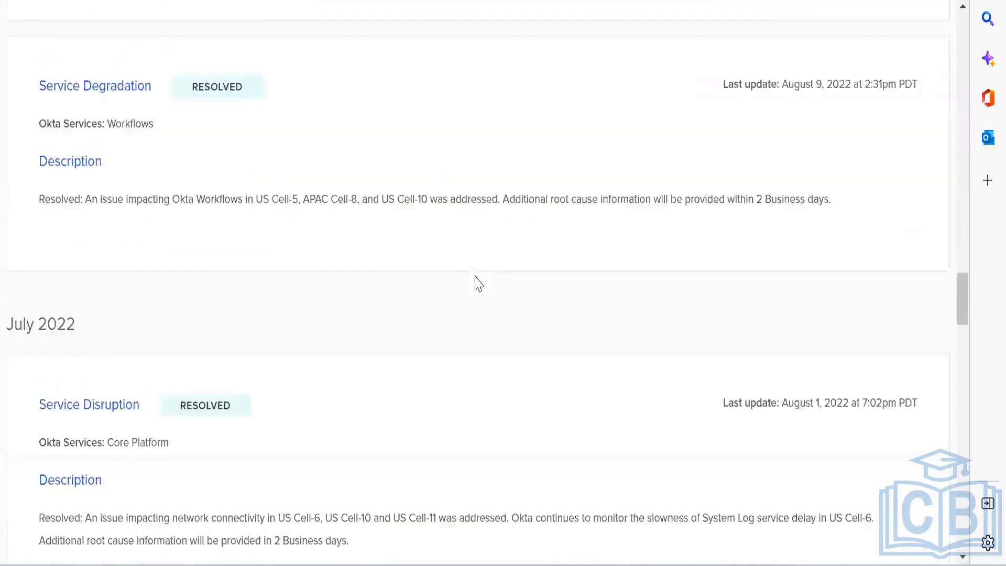
pyautogui.scroll(-15, 478, 283)
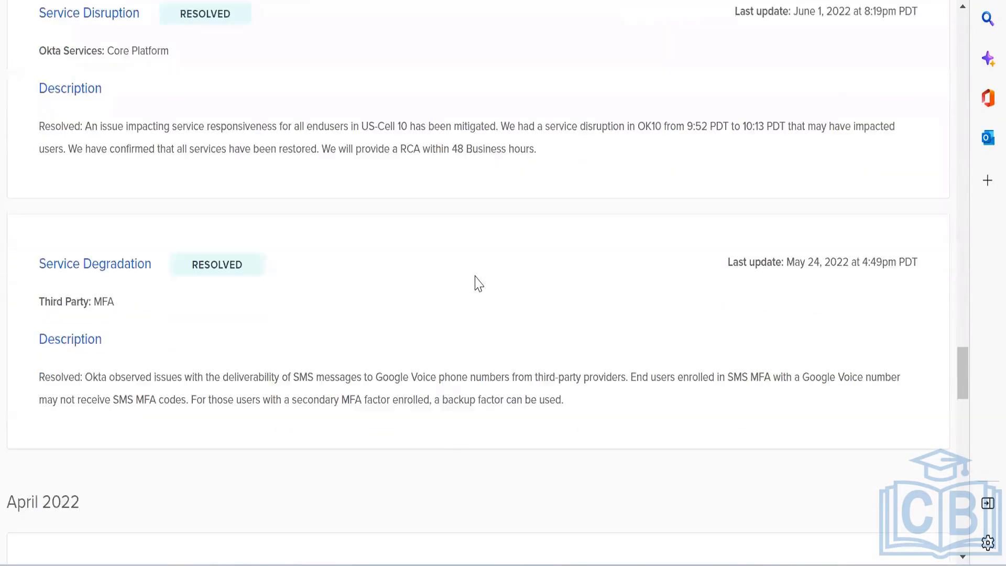
pyautogui.scroll(-12, 478, 283)
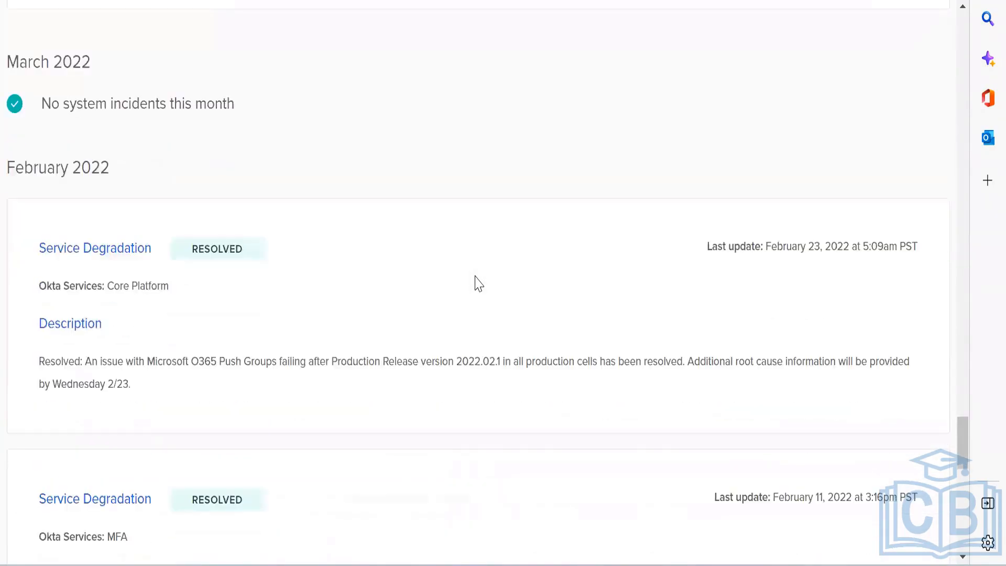
pyautogui.scroll(-5, 479, 284)
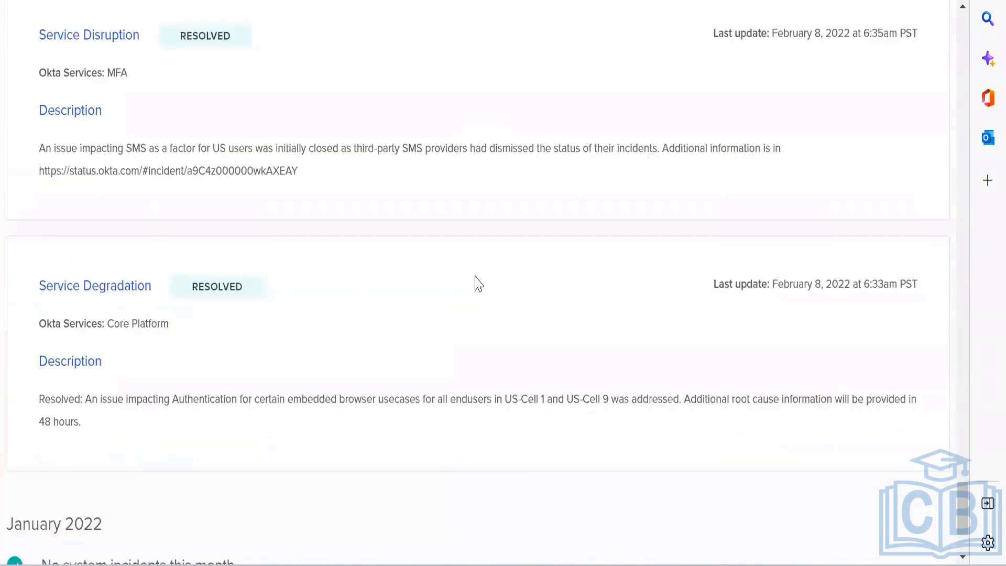
pyautogui.scroll(20, 478, 283)
pyautogui.scroll(20, 478, 283)
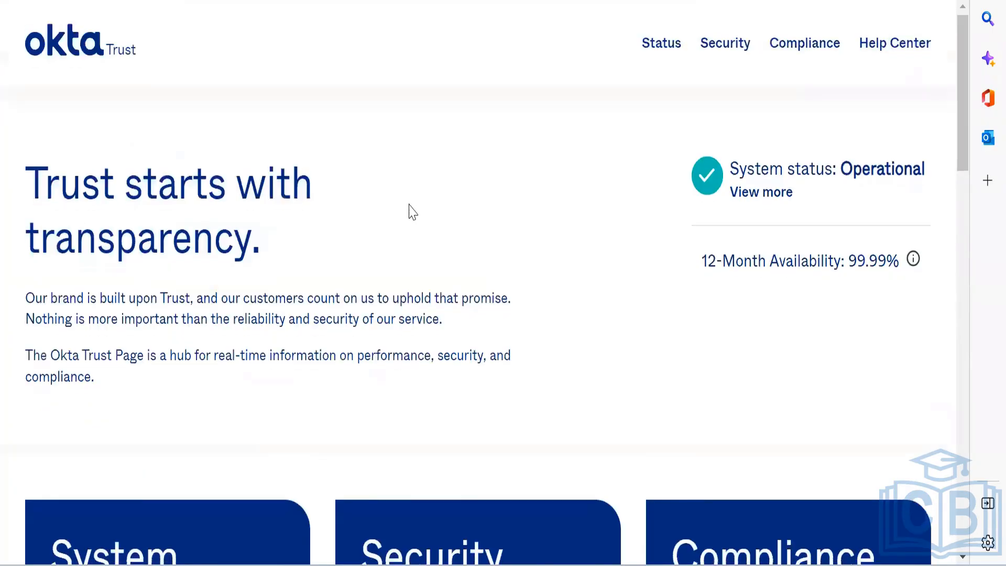
# Look through the Okta Trust home page, covering the status, security and compliance sections, the OpenSSL security update response and the trust resources.
pyautogui.scroll(-5, 409, 211)
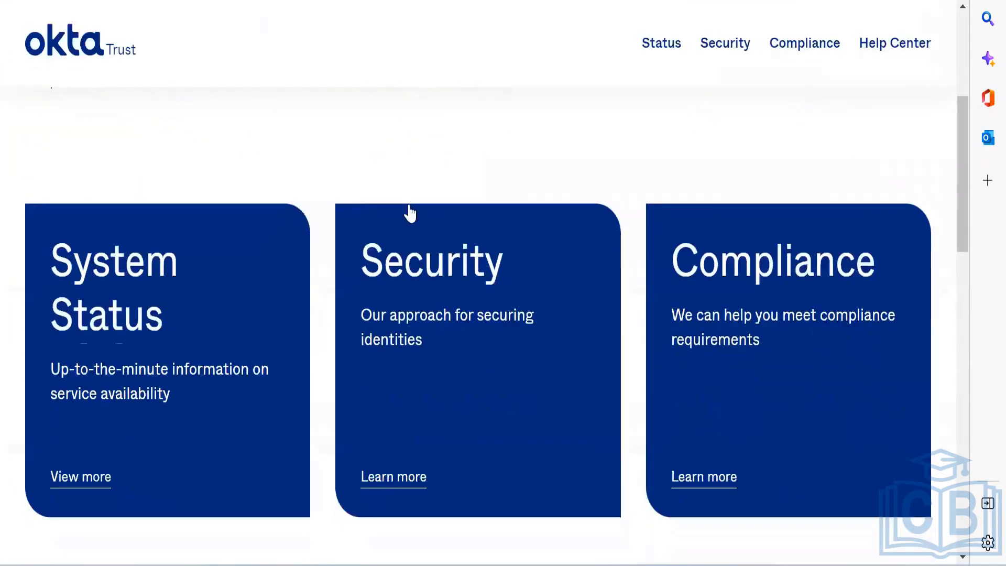
pyautogui.scroll(-15, 408, 211)
pyautogui.scroll(5, 410, 212)
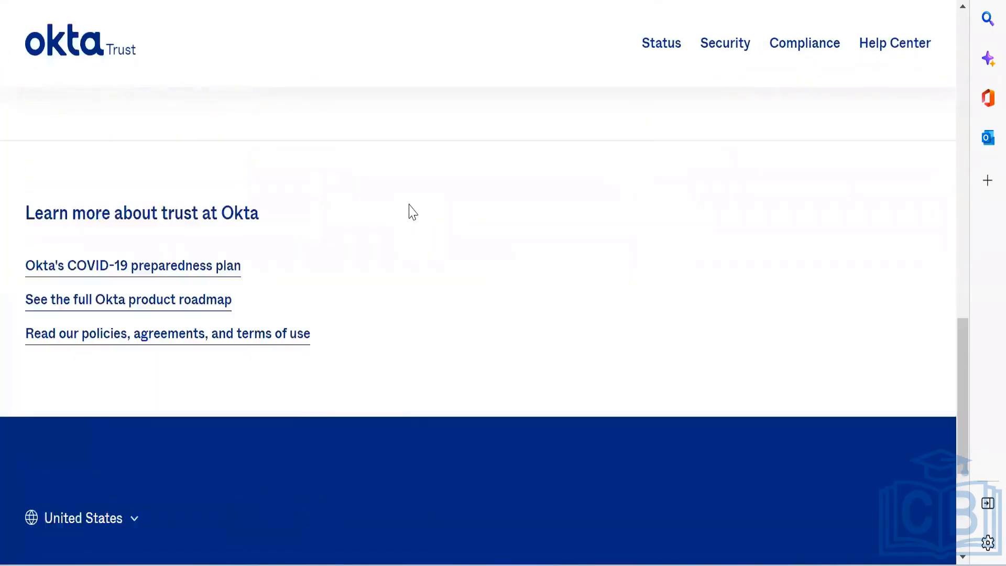
pyautogui.scroll(3, 411, 205)
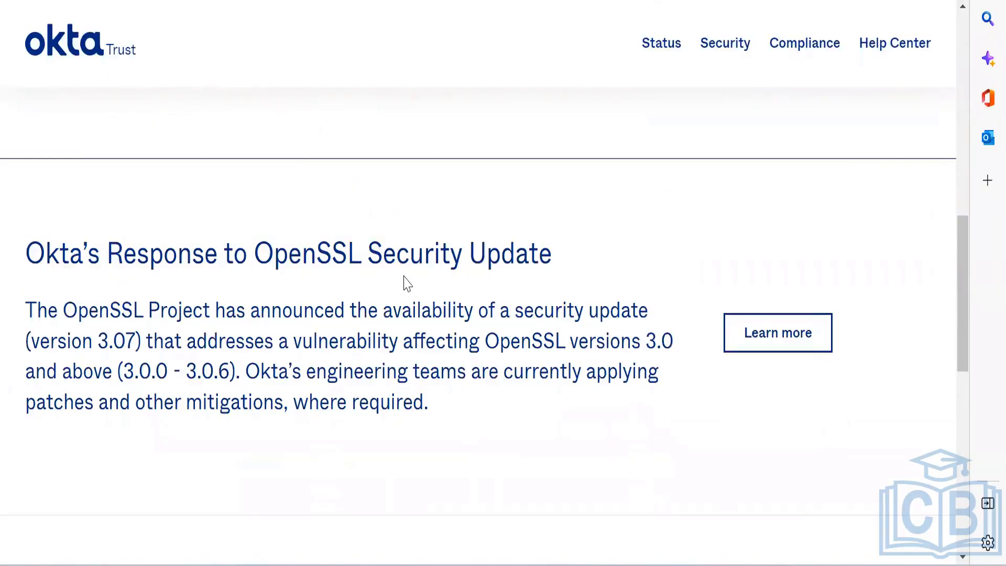
pyautogui.scroll(-3, 404, 276)
pyautogui.scroll(2, 404, 276)
pyautogui.scroll(-3, 405, 277)
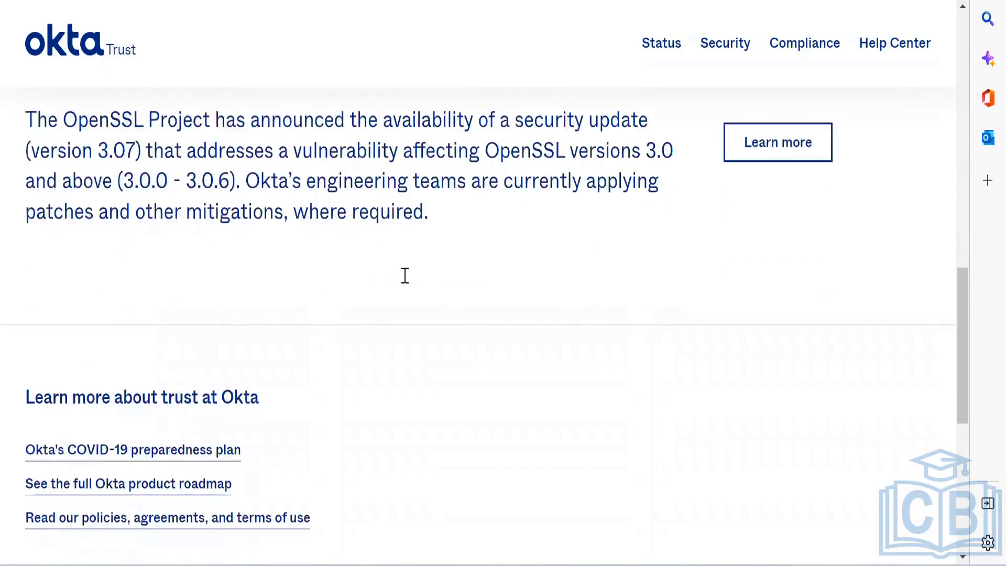
pyautogui.scroll(12, 404, 278)
pyautogui.scroll(-2, 408, 281)
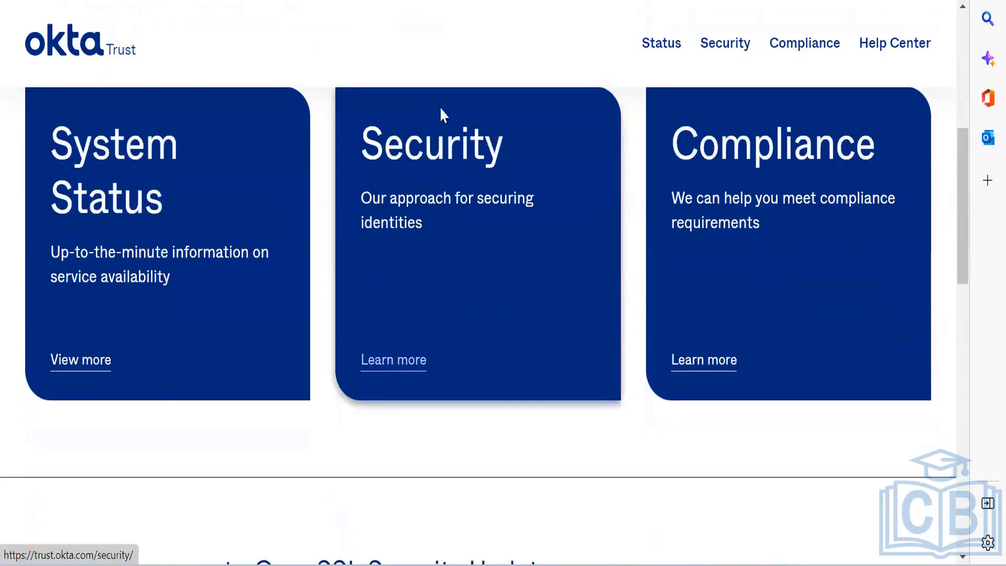
# Open Okta's compliance page and review its service certifications down to the section on meeting compliance requirements.
pyautogui.click(746, 187)
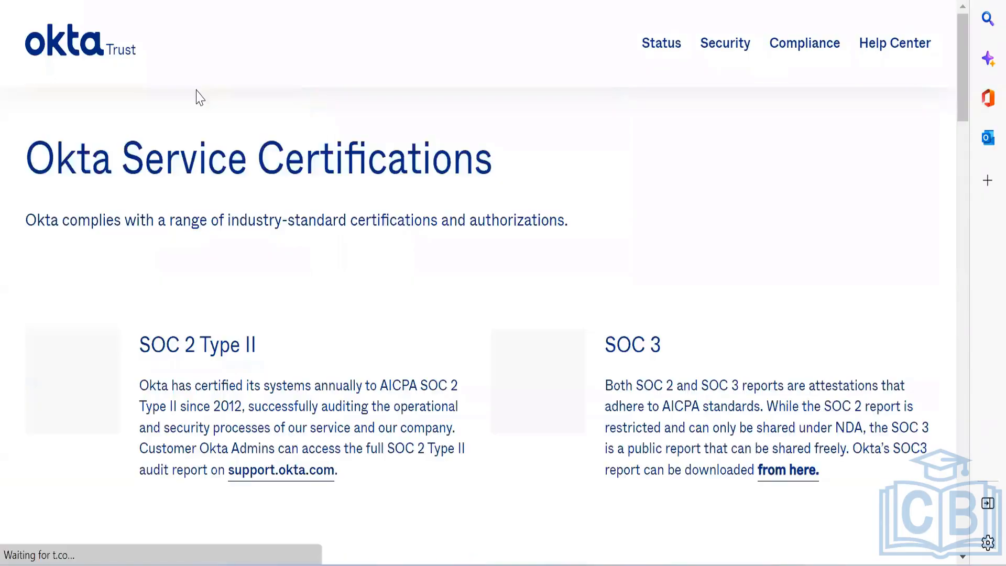
pyautogui.scroll(-4, 328, 344)
pyautogui.scroll(-15, 329, 344)
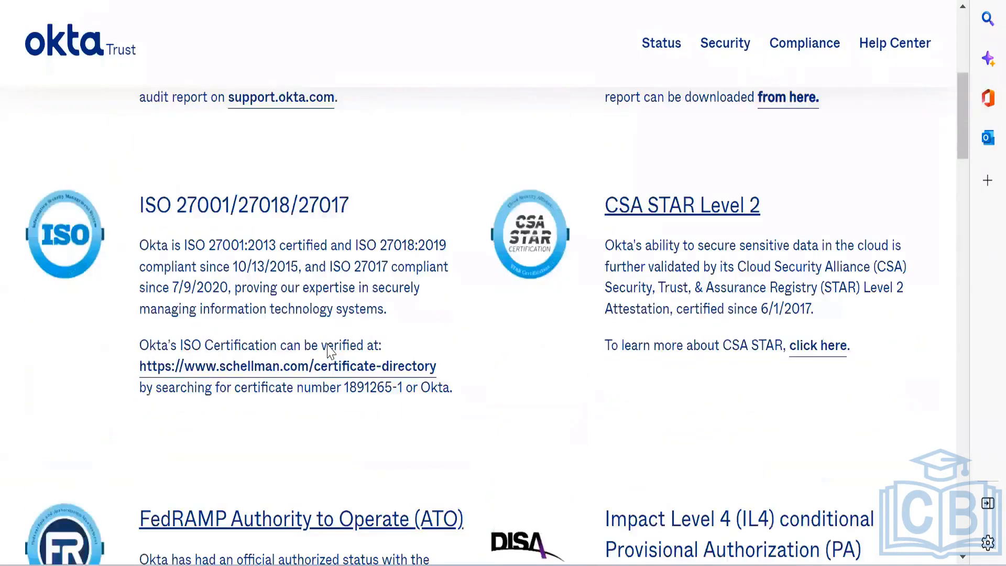
pyautogui.scroll(-8, 330, 351)
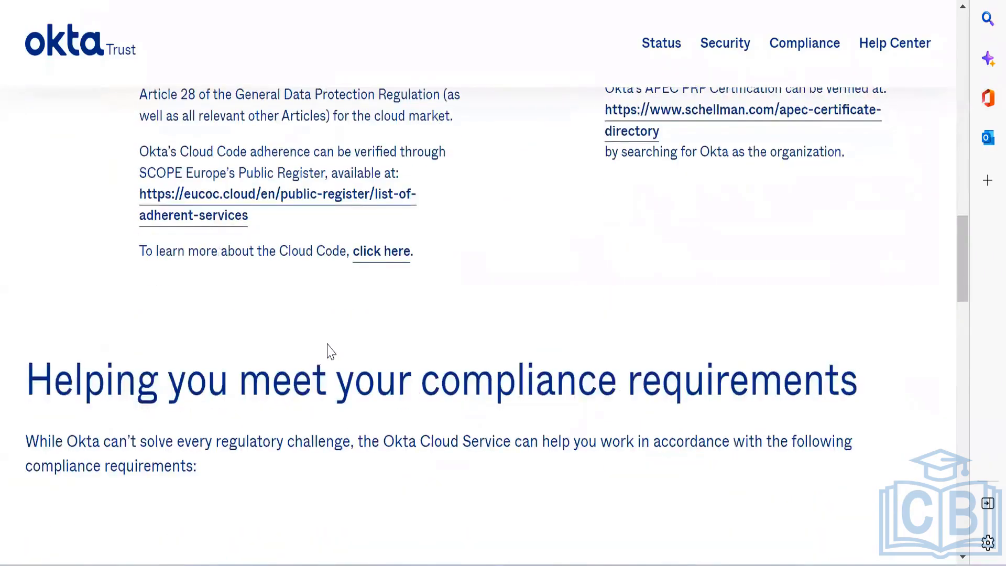